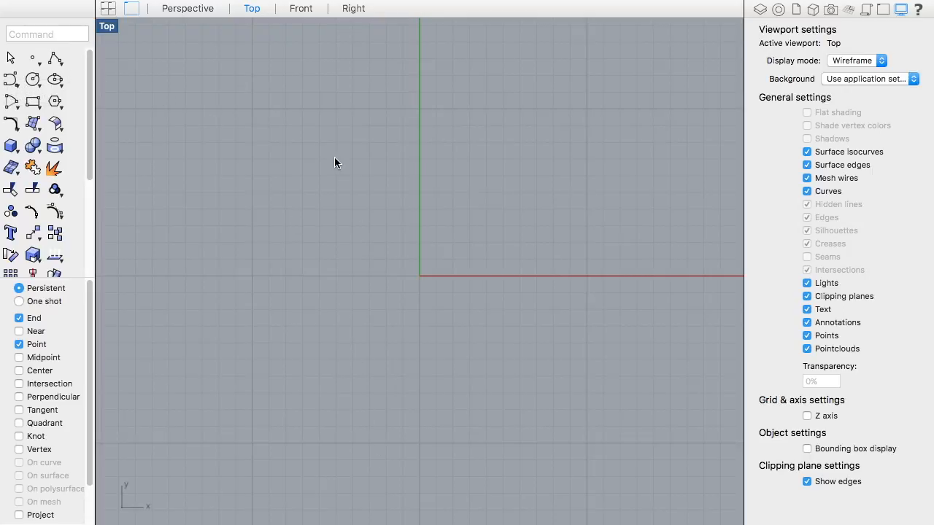
Step: Draw an arc by center, start and end point, centered near the origin in the Top view, and delete it
{"action": "left_click", "coordinate": [11, 104]}
{"action": "left_click", "coordinate": [26, 109]}
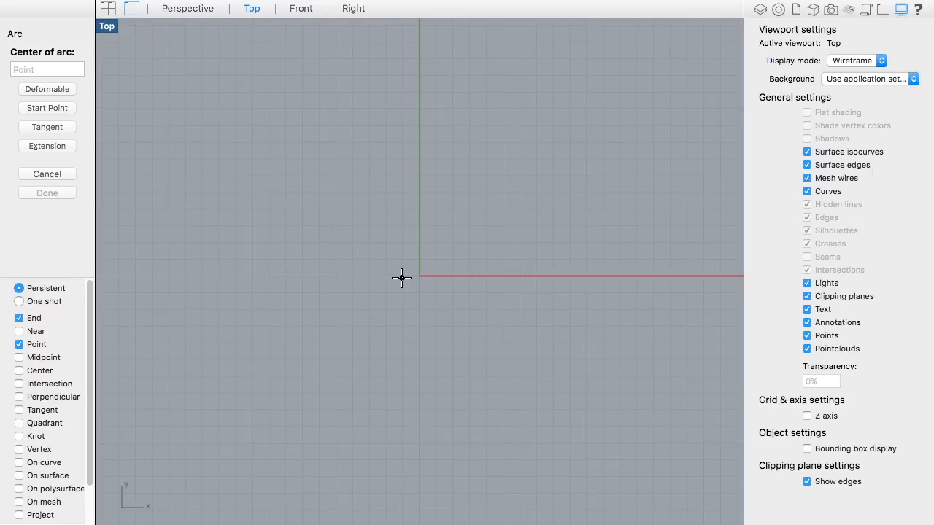
{"action": "left_click", "coordinate": [401, 277]}
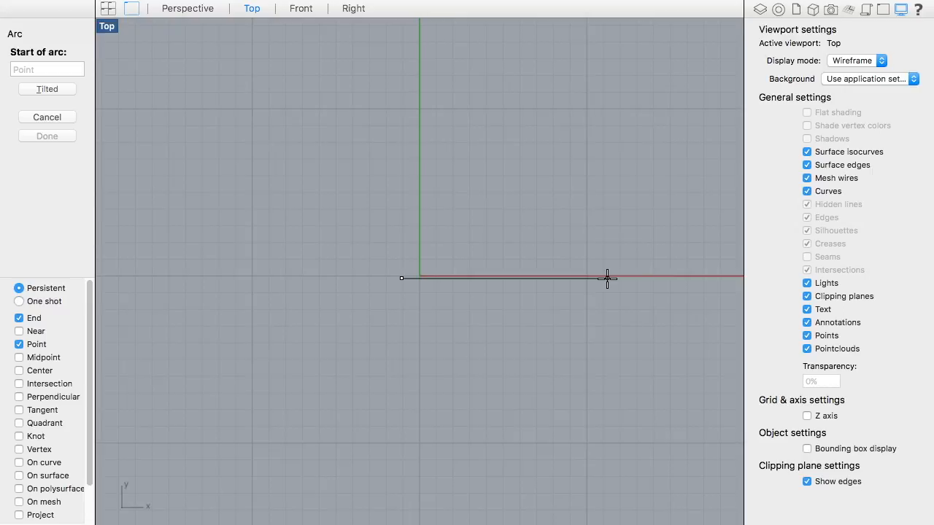
{"action": "left_click", "coordinate": [607, 278]}
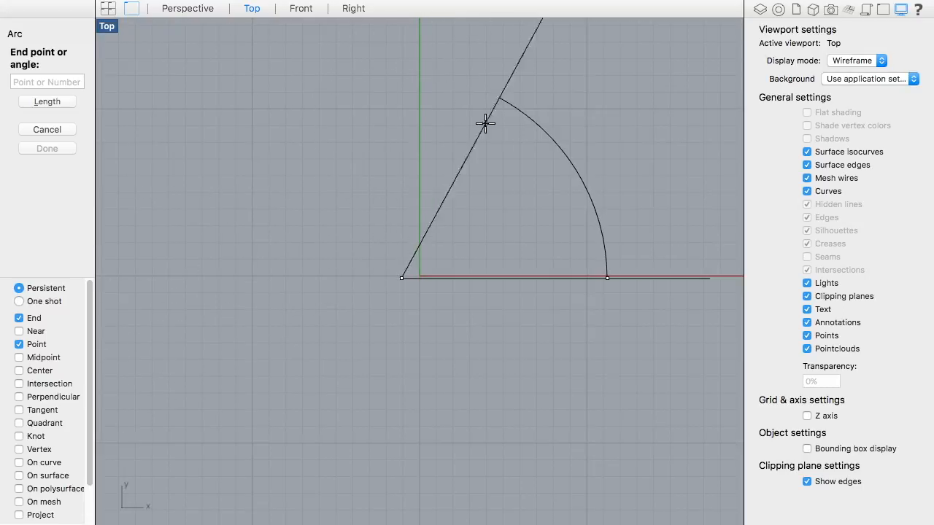
{"action": "left_click", "coordinate": [443, 292]}
{"action": "left_click", "coordinate": [597, 216]}
{"action": "key", "text": "Delete"}
Step: Repeat the center, start, angle arc with a horizontal start and a 90-degree angle, and delete the resulting quarter circle
{"action": "right_click", "coordinate": [426, 242]}
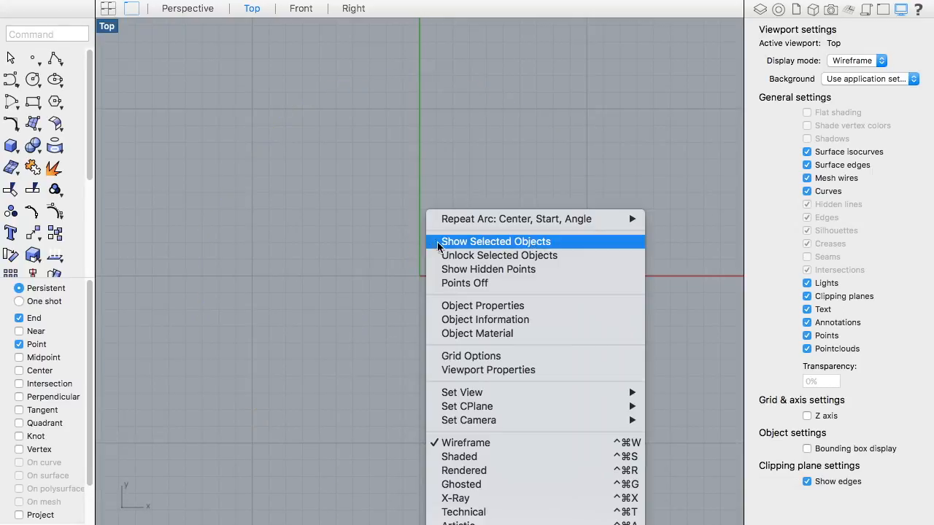
{"action": "left_click", "coordinate": [460, 218]}
{"action": "left_click", "coordinate": [392, 295]}
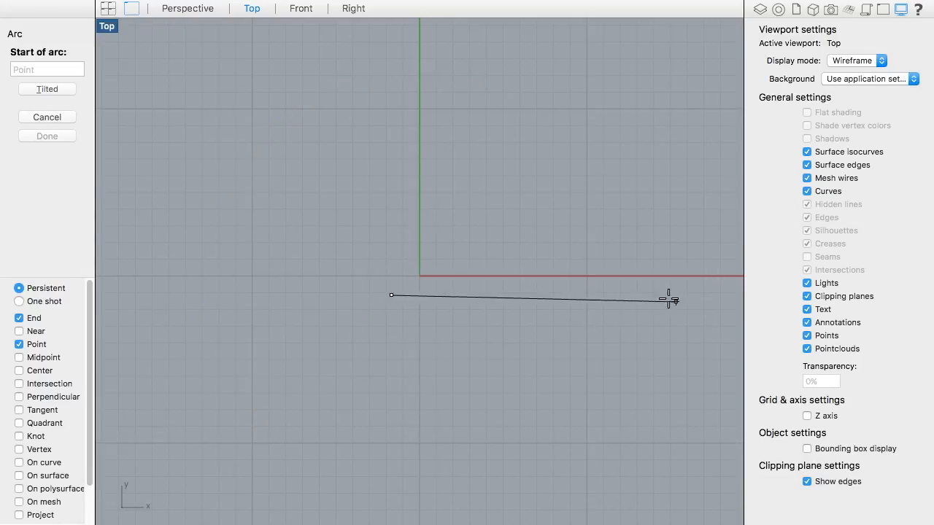
{"action": "left_click", "coordinate": [636, 295]}
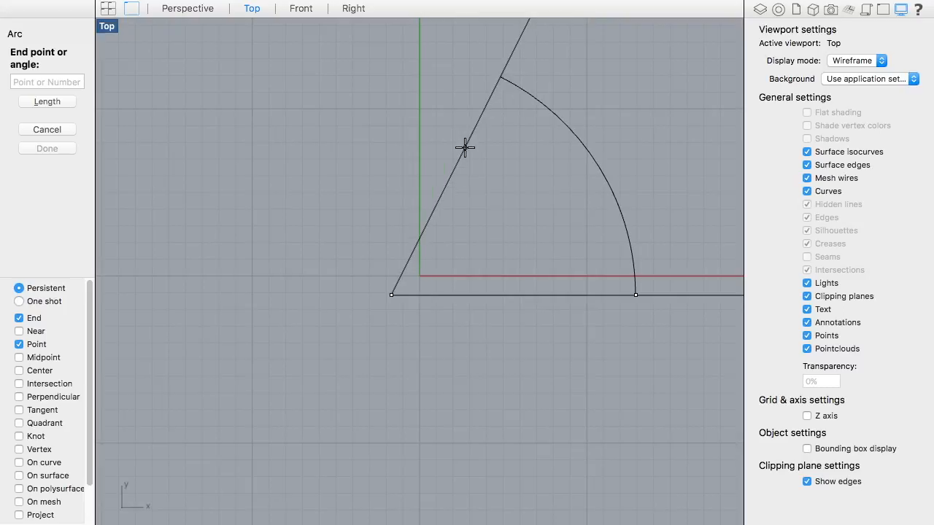
{"action": "type", "text": "90"}
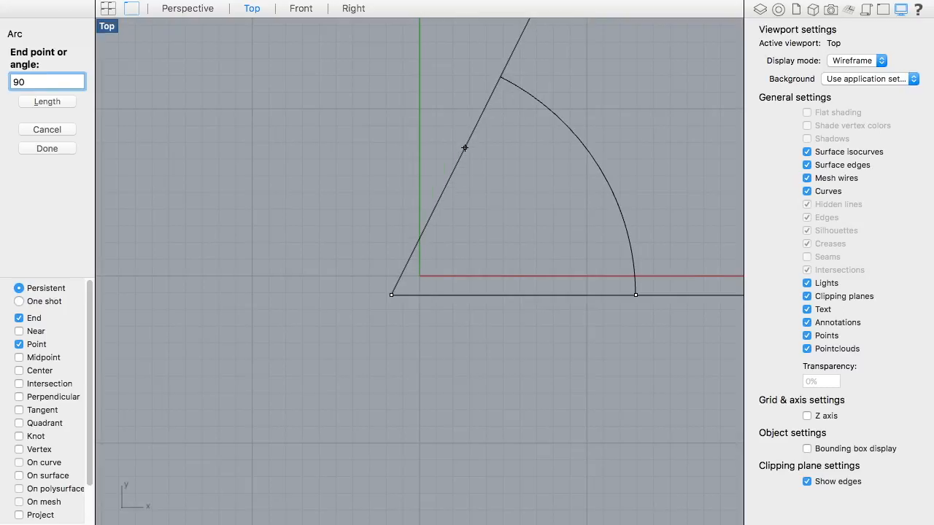
{"action": "key", "text": "Return"}
{"action": "left_click", "coordinate": [488, 79]}
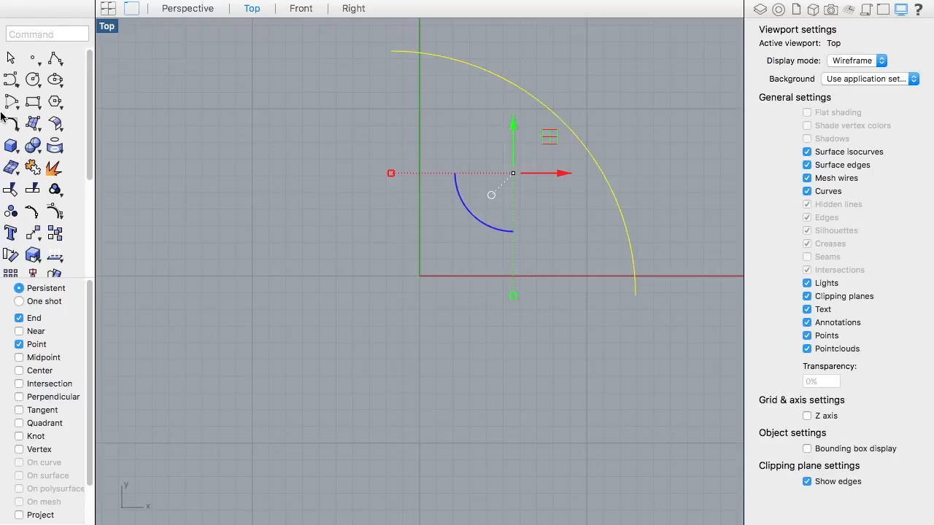
{"action": "key", "text": "Delete"}
Step: Draw an arc by start, end and point on arc, with level endpoints and the curve bulging upward, and delete it
{"action": "left_click_drag", "start_coordinate": [16, 104], "coordinate": [194, 138]}
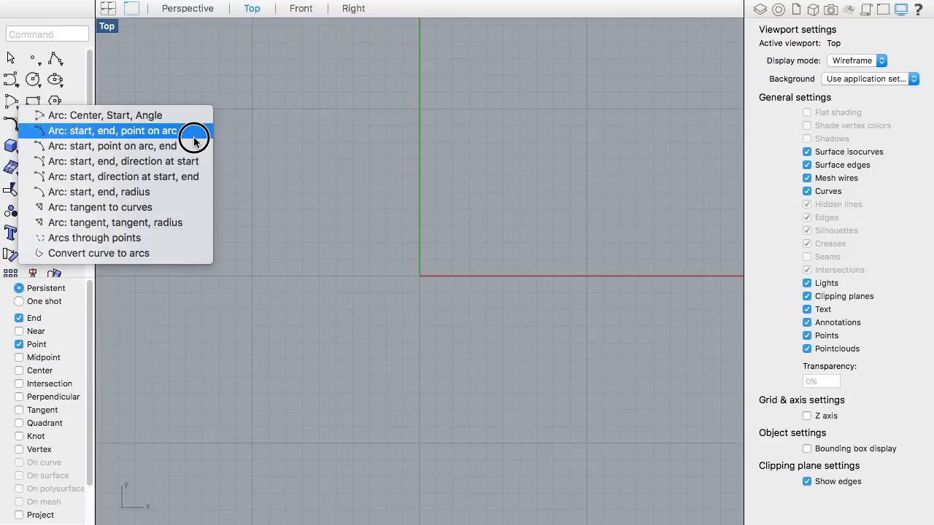
{"action": "left_click", "coordinate": [194, 138]}
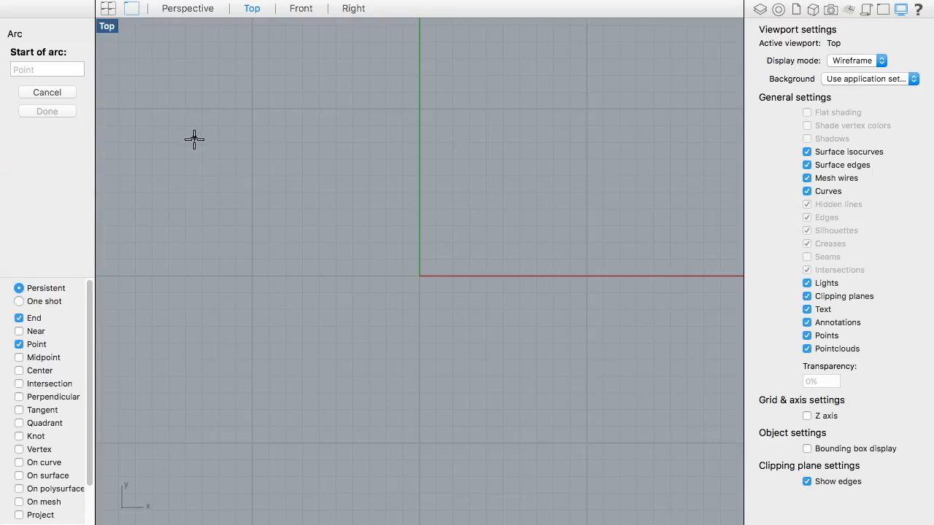
{"action": "left_click", "coordinate": [223, 252]}
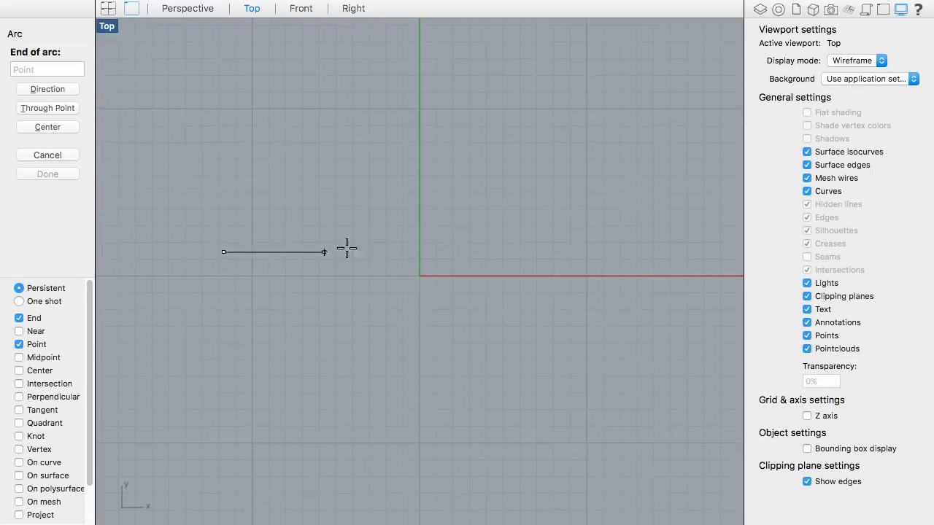
{"action": "left_click", "coordinate": [488, 252]}
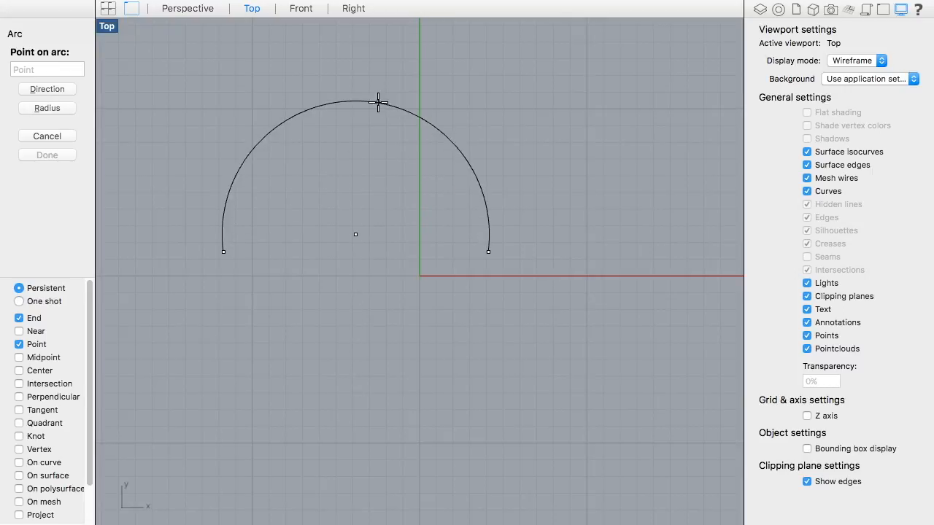
{"action": "left_click", "coordinate": [386, 75]}
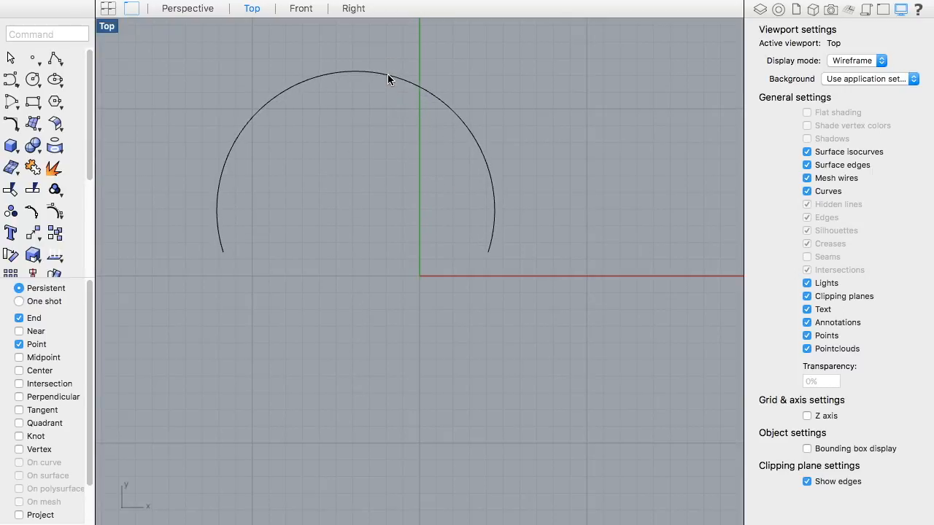
{"action": "left_click", "coordinate": [388, 75]}
{"action": "key", "text": "Delete"}
Step: Draw an arc by start, point on arc and end, forming a nearly closed circle that opens upward, and delete it
{"action": "left_click_drag", "start_coordinate": [10, 104], "coordinate": [189, 151]}
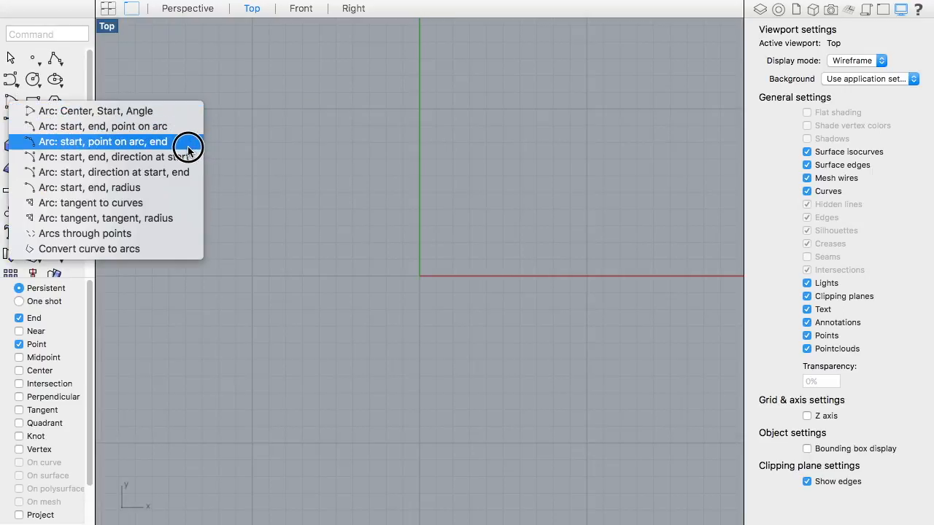
{"action": "left_click_drag", "start_coordinate": [188, 151], "coordinate": [190, 149]}
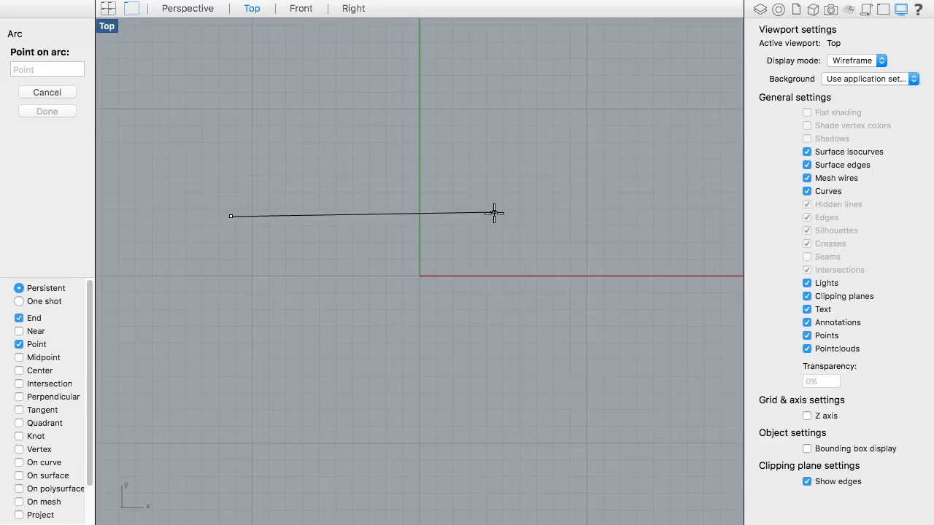
{"action": "left_click", "coordinate": [494, 216]}
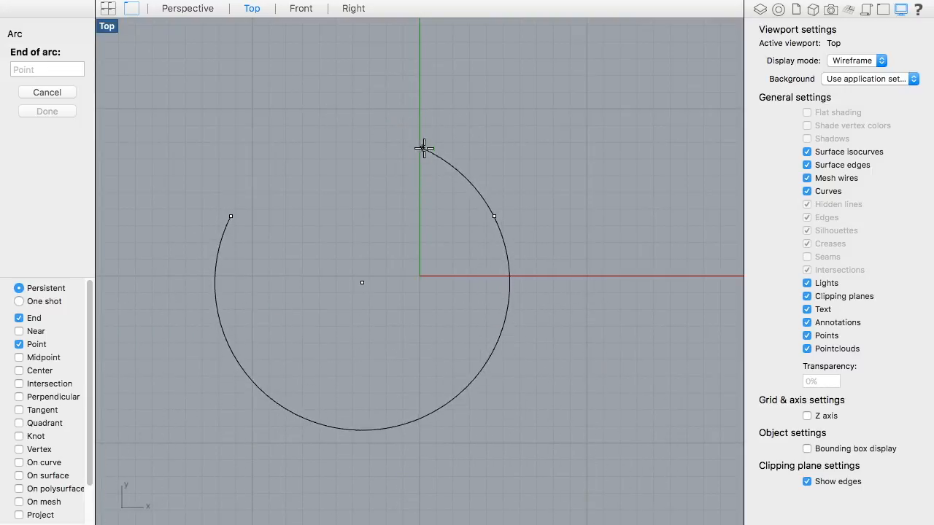
{"action": "left_click", "coordinate": [465, 177]}
{"action": "left_click", "coordinate": [471, 183]}
{"action": "key", "text": "Delete"}
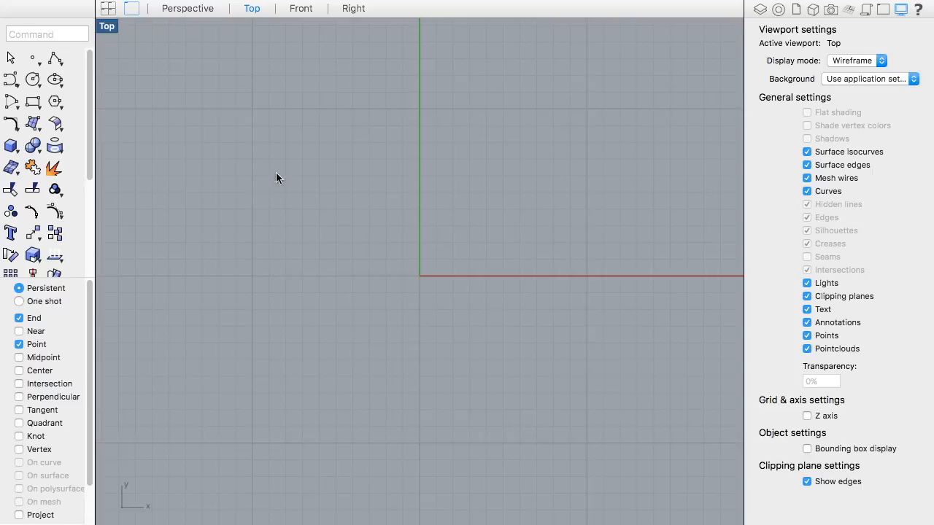
Step: Draw another start, point on arc, end arc that curves over the top and ends below the second point, and delete it
{"action": "left_click_drag", "start_coordinate": [12, 104], "coordinate": [193, 150]}
{"action": "left_click", "coordinate": [217, 249]}
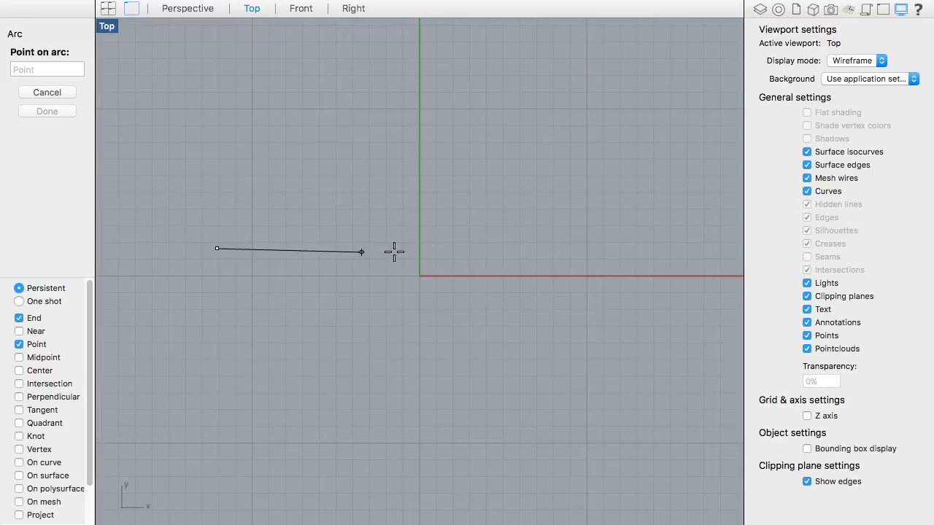
{"action": "left_click", "coordinate": [395, 248]}
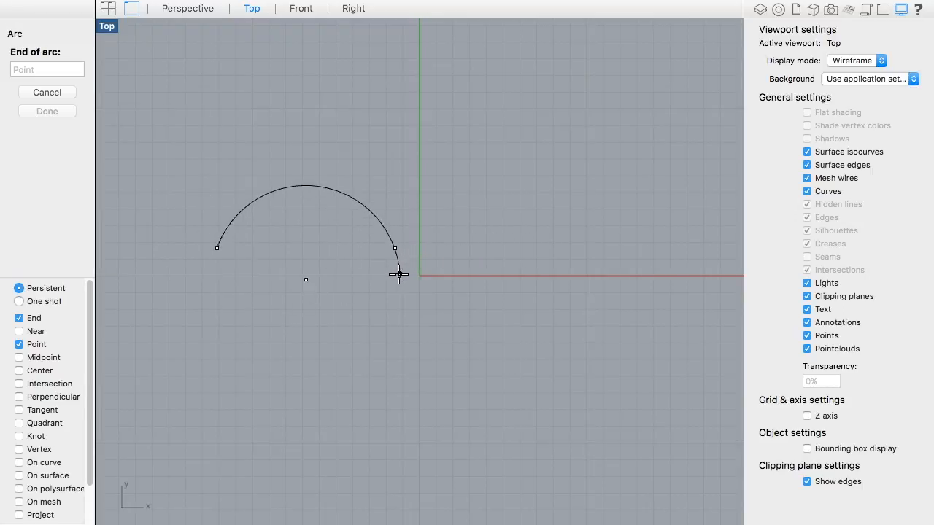
{"action": "left_click", "coordinate": [364, 307]}
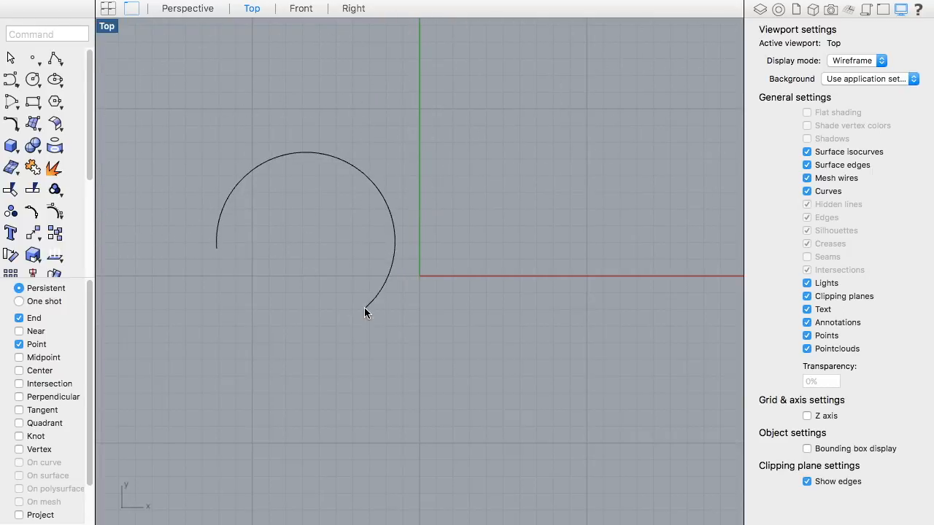
{"action": "left_click", "coordinate": [395, 243]}
{"action": "key", "text": "Delete"}
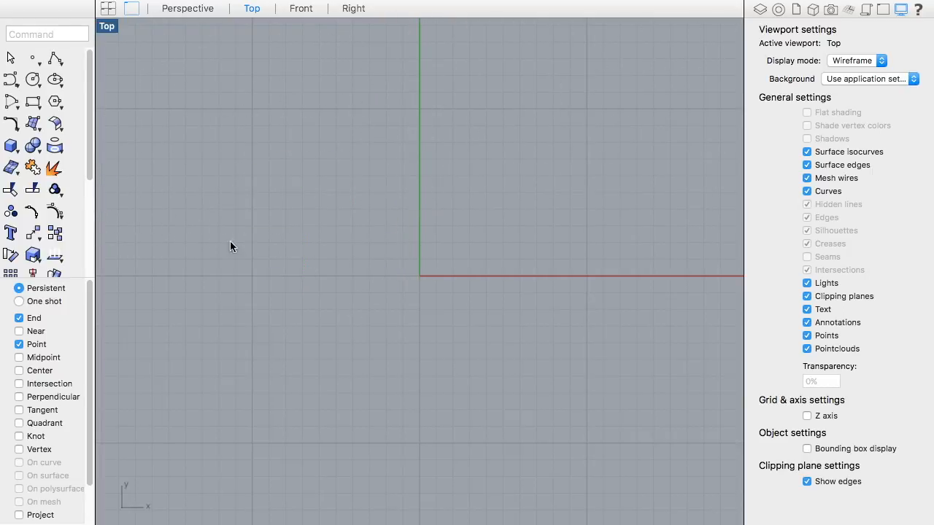
Step: Draw a downward semicircle by start, end and direction at start, ending on the Y axis with a vertical start direction
{"action": "left_click", "coordinate": [9, 100]}
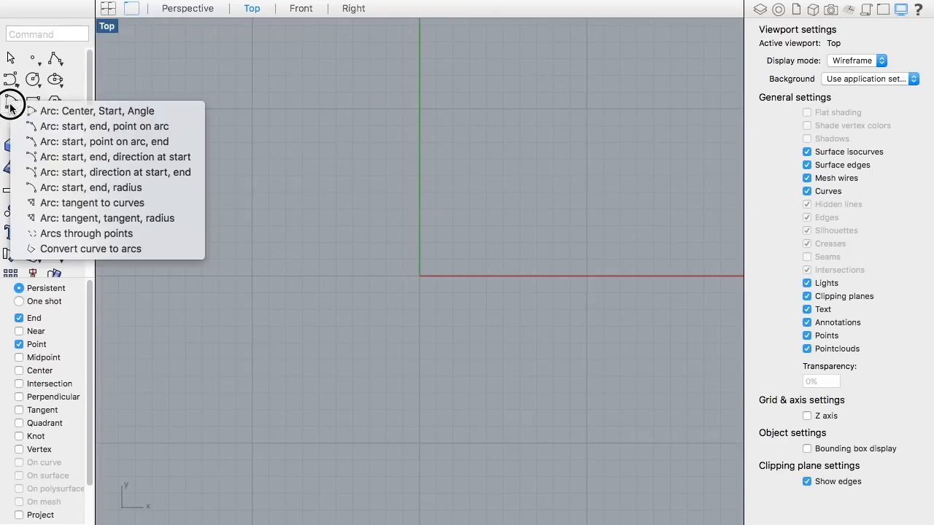
{"action": "left_click", "coordinate": [192, 158]}
{"action": "left_click", "coordinate": [248, 214]}
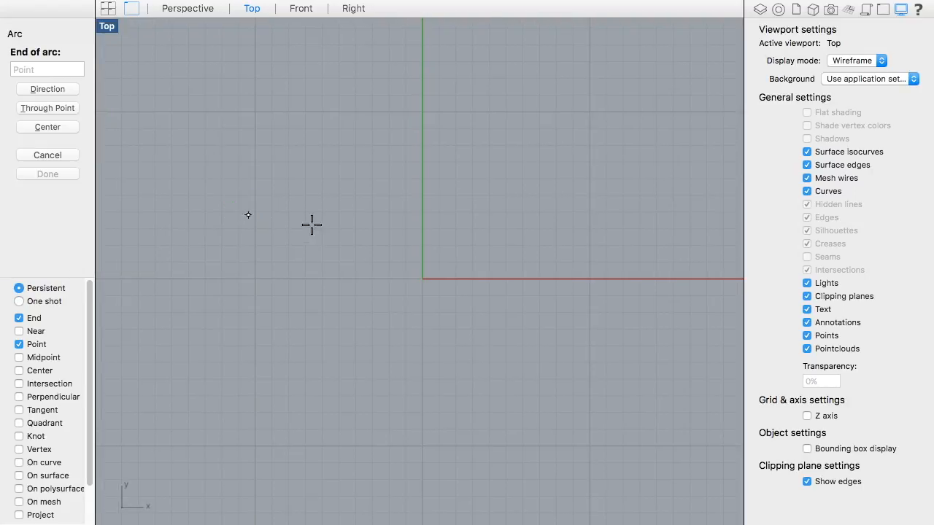
{"action": "left_click", "coordinate": [422, 215]}
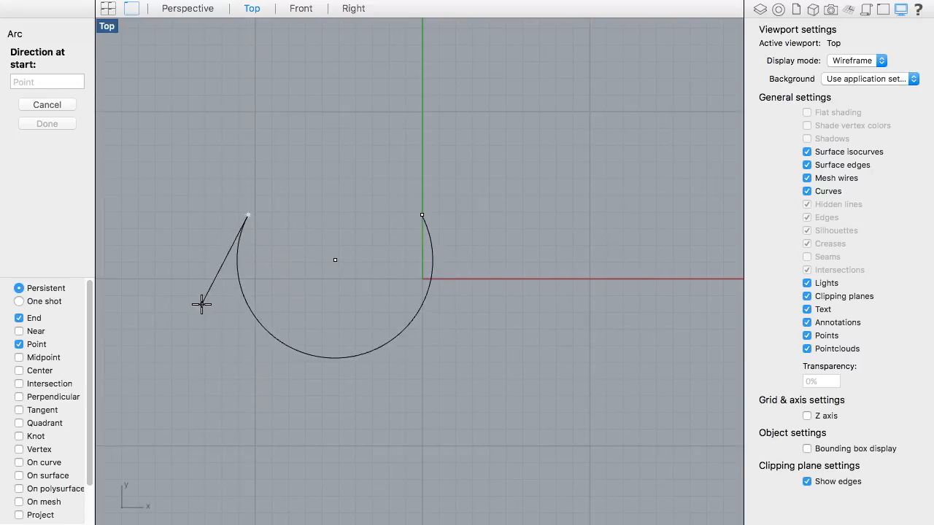
{"action": "left_click", "coordinate": [248, 311]}
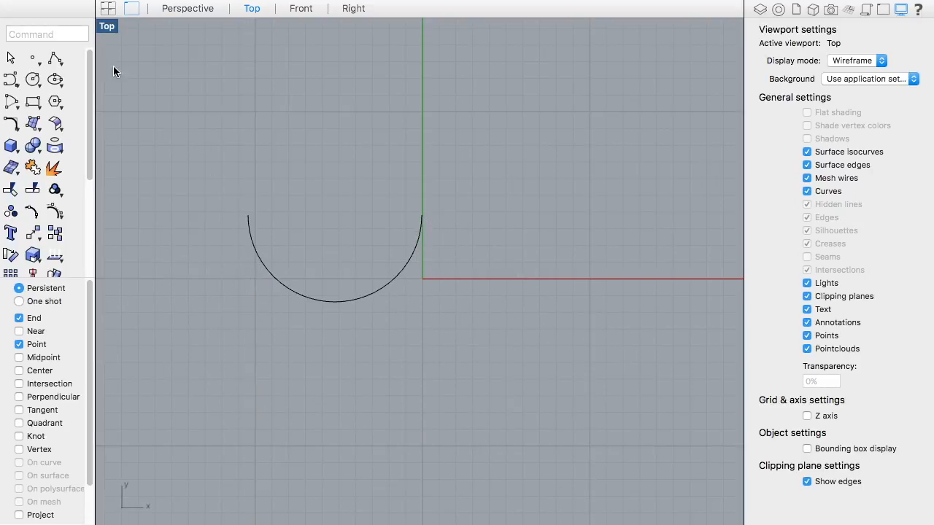
Step: Try an arc by start, direction at start and end with a horizontal start direction, cancel it, and delete the remaining semicircle
{"action": "left_click_drag", "start_coordinate": [15, 101], "coordinate": [190, 176]}
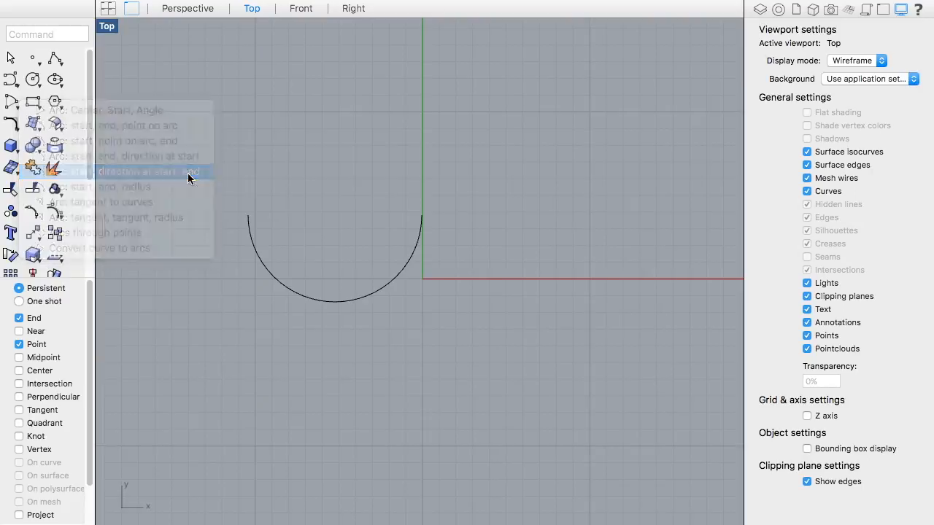
{"action": "left_click", "coordinate": [390, 155]}
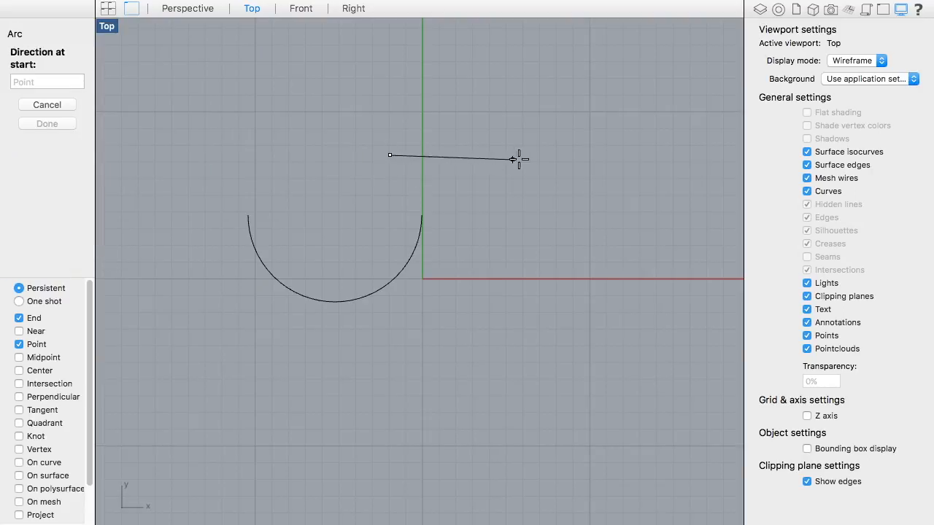
{"action": "left_click", "coordinate": [558, 154]}
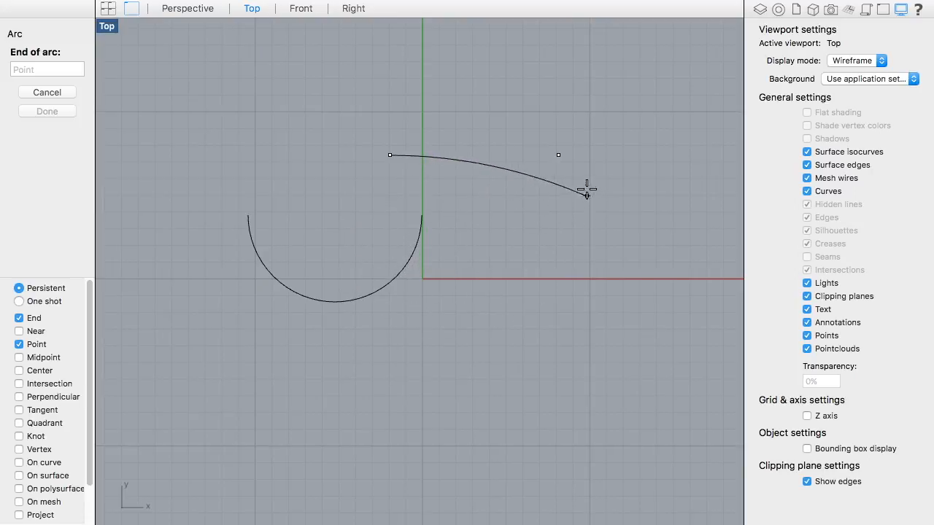
{"action": "key", "text": "Escape"}
{"action": "left_click", "coordinate": [319, 296]}
{"action": "key", "text": "Delete"}
Step: Draw an arc with the tangent to curves option through three free points, choose the lower portion, and delete it
{"action": "left_click", "coordinate": [7, 83]}
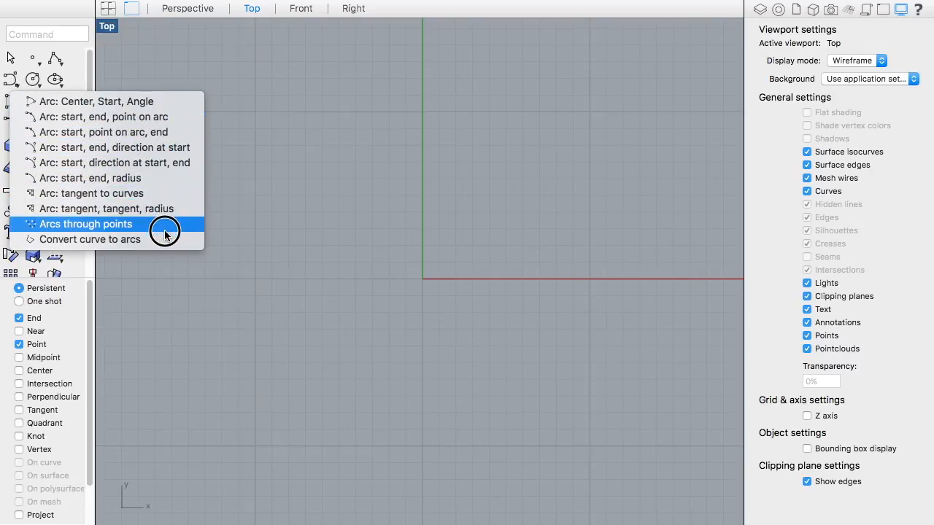
{"action": "left_click", "coordinate": [165, 193]}
{"action": "left_click", "coordinate": [236, 144]}
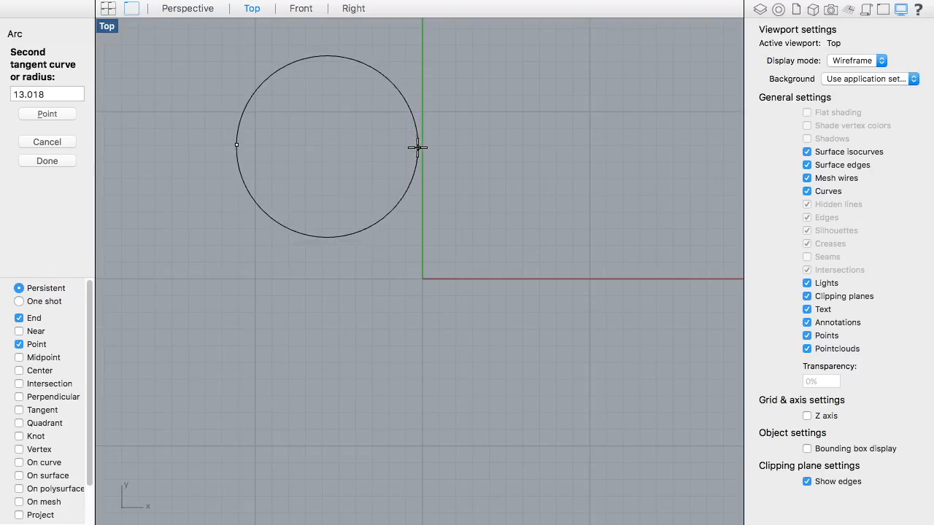
{"action": "left_click", "coordinate": [418, 148]}
{"action": "left_click", "coordinate": [431, 127]}
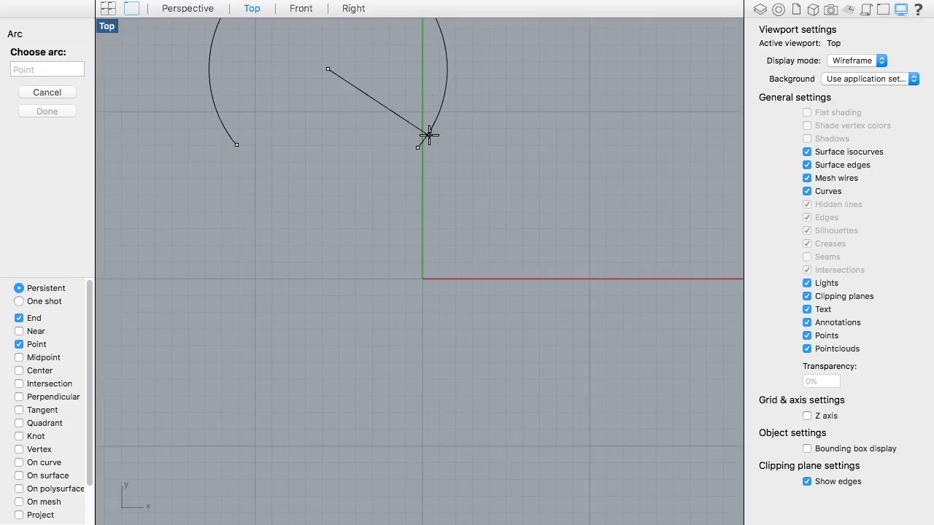
{"action": "left_click", "coordinate": [249, 178]}
{"action": "left_click", "coordinate": [252, 175]}
{"action": "key", "text": "Delete"}
Step: Draw an upward-bulging arc by start, end and radius with a horizontal chord and a radius of 10, and delete it
{"action": "left_click", "coordinate": [9, 110]}
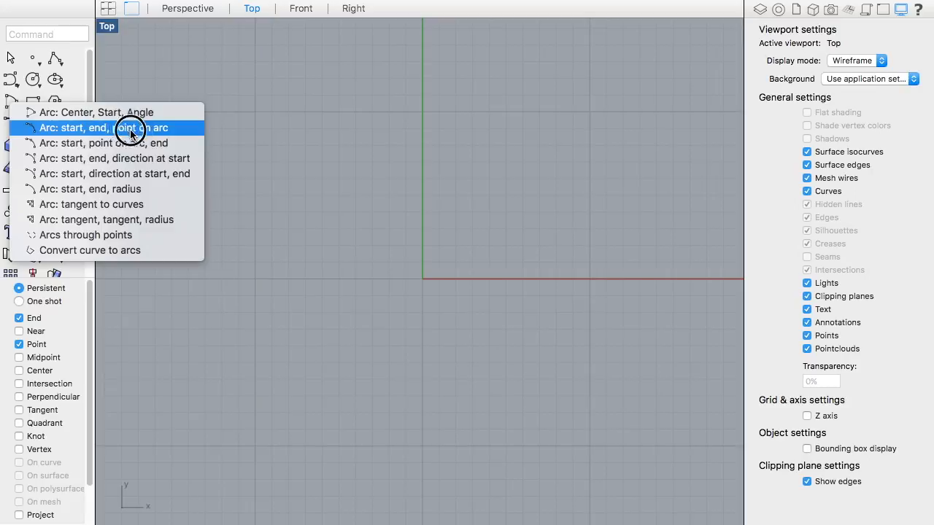
{"action": "left_click", "coordinate": [167, 194]}
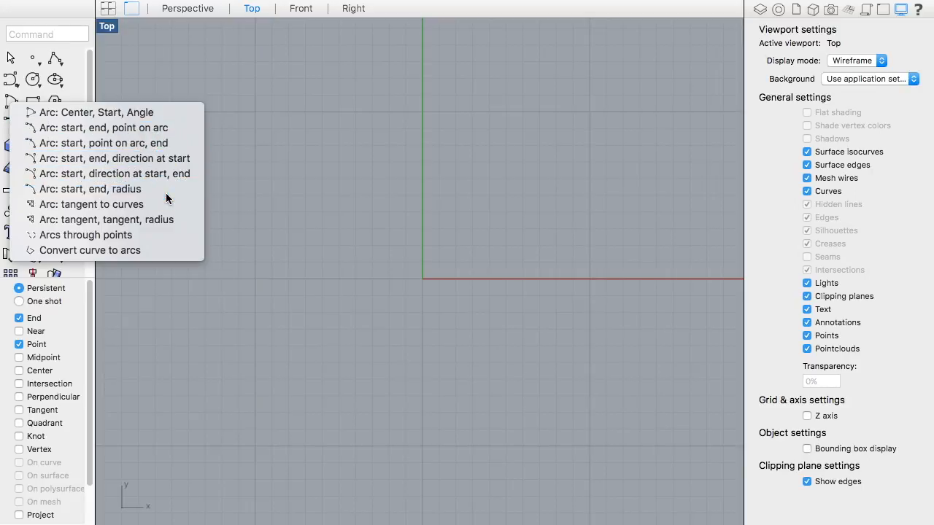
{"action": "left_click", "coordinate": [200, 163]}
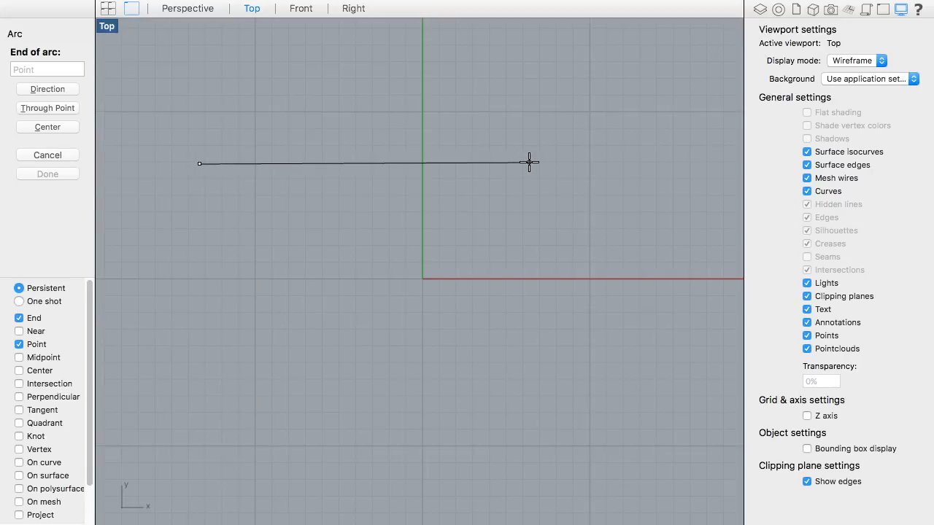
{"action": "left_click", "coordinate": [486, 164]}
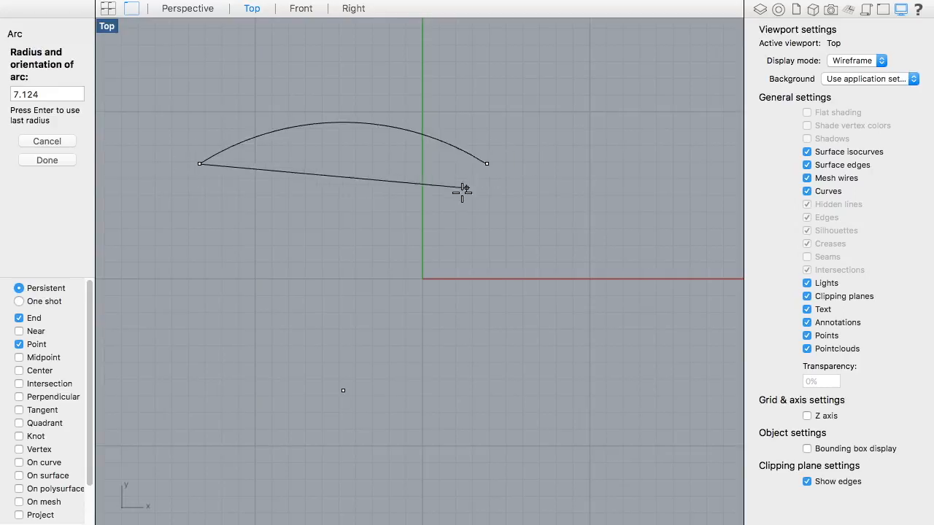
{"action": "type", "text": "10"}
{"action": "key", "text": "Return"}
{"action": "left_click", "coordinate": [316, 235]}
{"action": "left_click", "coordinate": [385, 91]}
{"action": "key", "text": "Delete"}
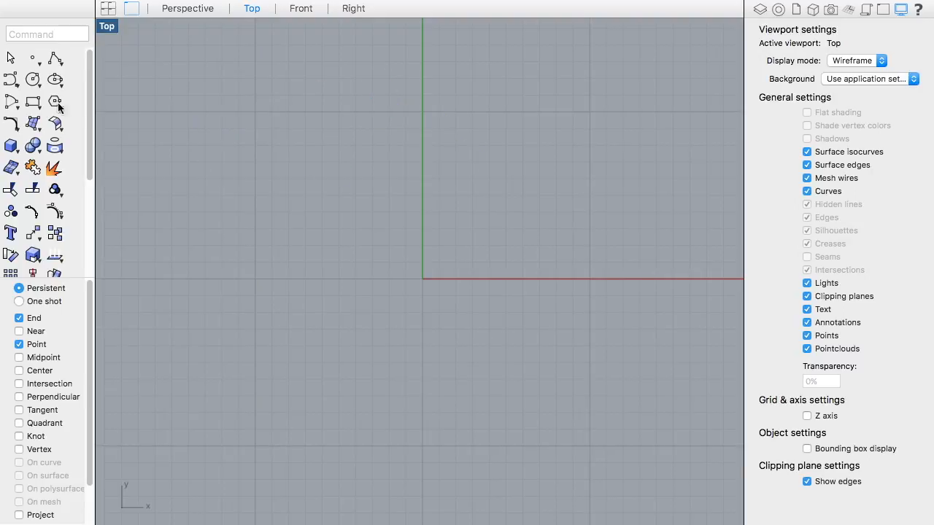
Step: Draw an arc tangent to curves through three free points beside the Y axis, choose the larger portion, and delete it
{"action": "left_click", "coordinate": [14, 108]}
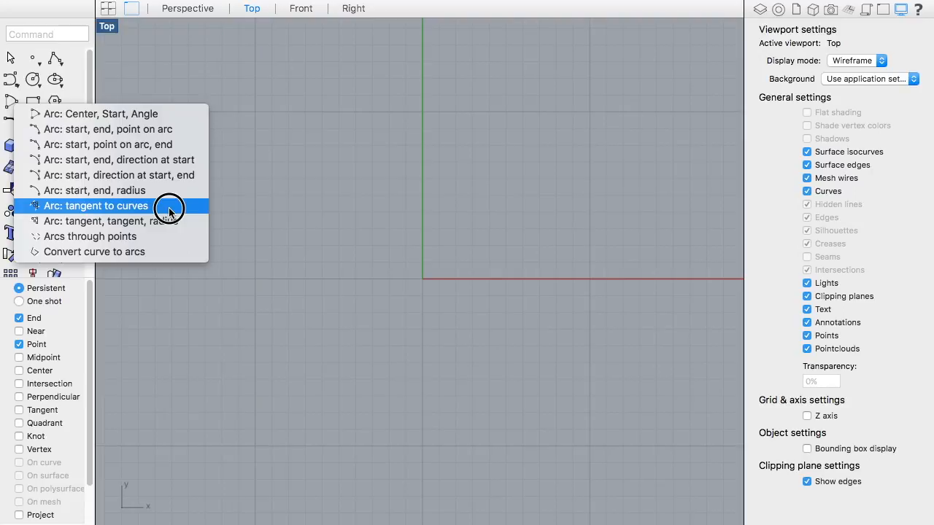
{"action": "left_click", "coordinate": [169, 210]}
{"action": "left_click", "coordinate": [339, 266]}
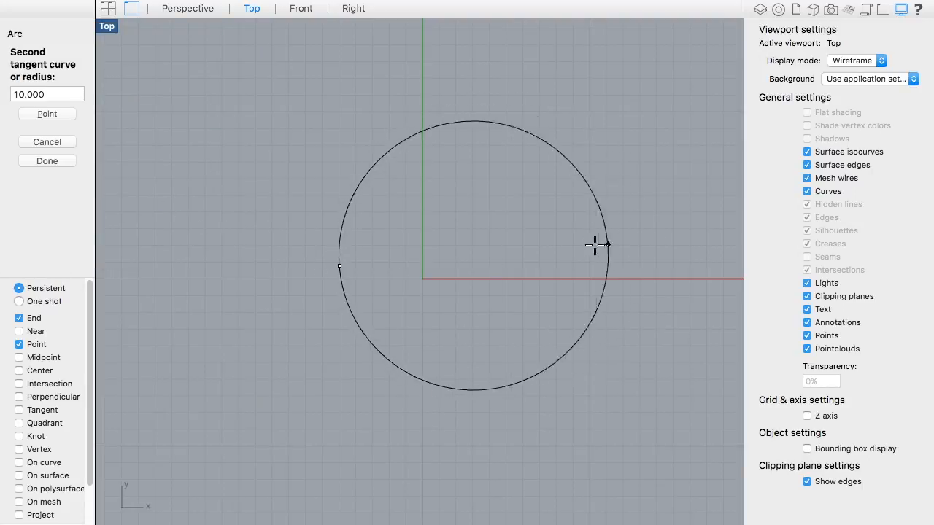
{"action": "left_click", "coordinate": [393, 144]}
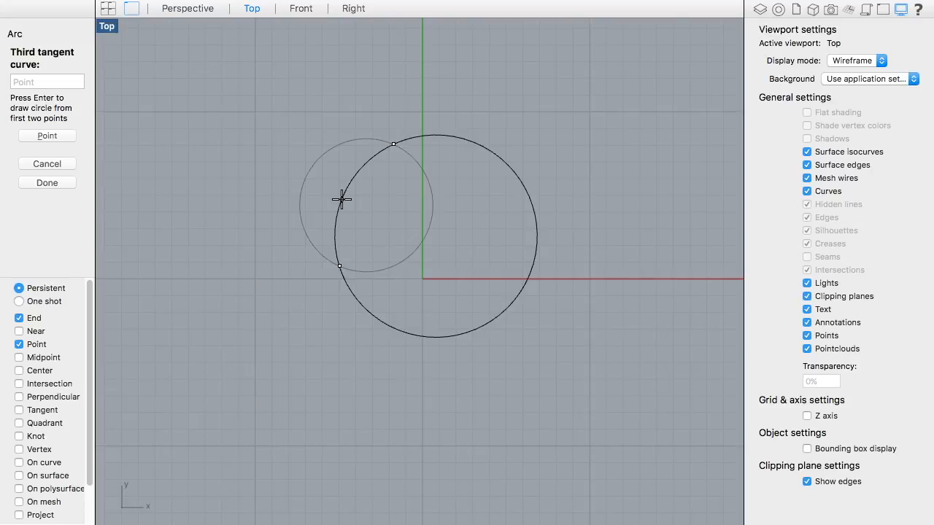
{"action": "left_click", "coordinate": [341, 198]}
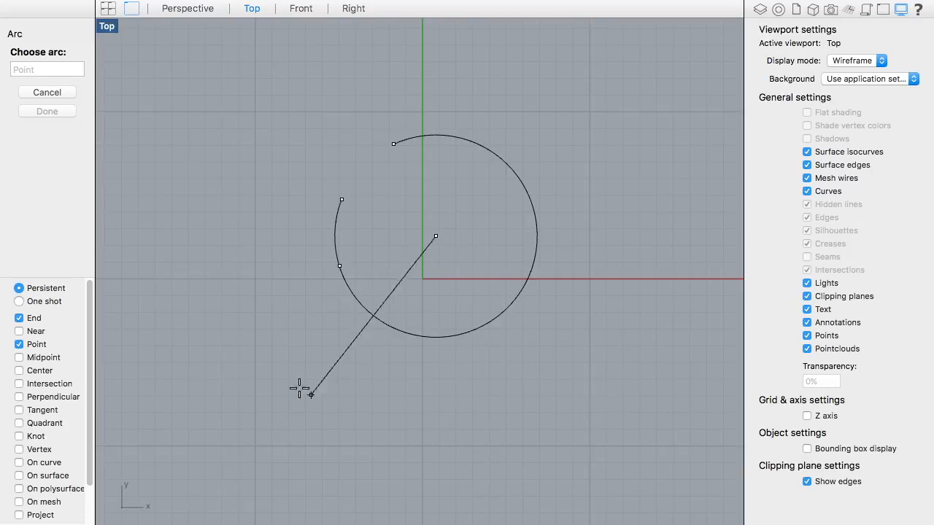
{"action": "left_click", "coordinate": [520, 176]}
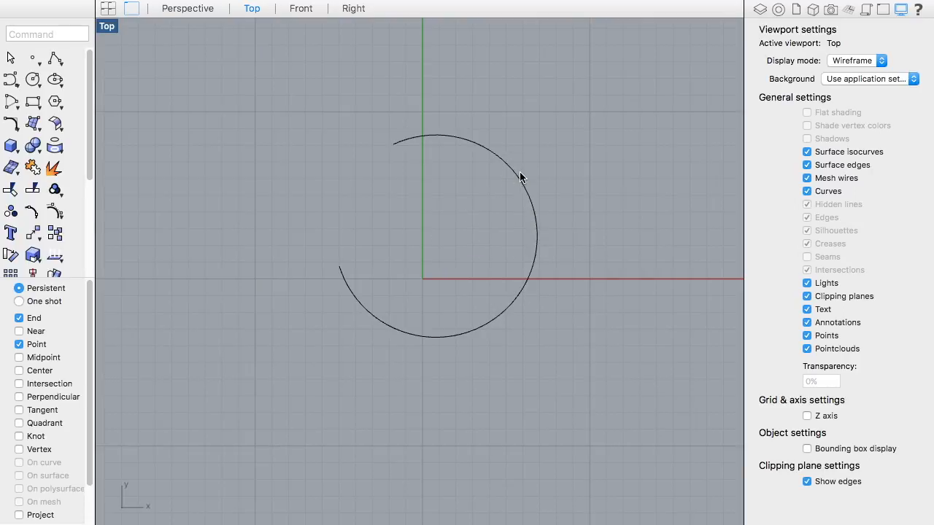
{"action": "key", "text": "Delete"}
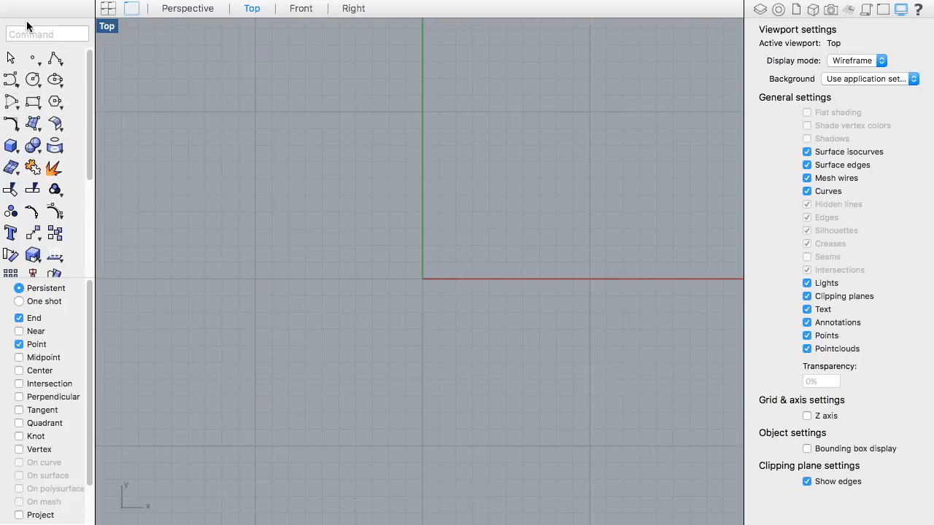
{"action": "left_click", "coordinate": [12, 103]}
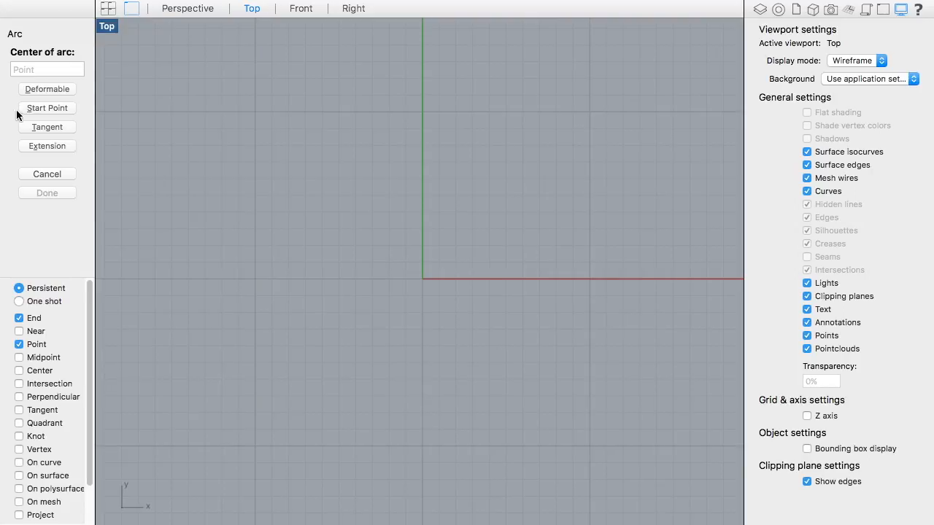
{"action": "left_click", "coordinate": [48, 175]}
{"action": "left_click", "coordinate": [12, 104]}
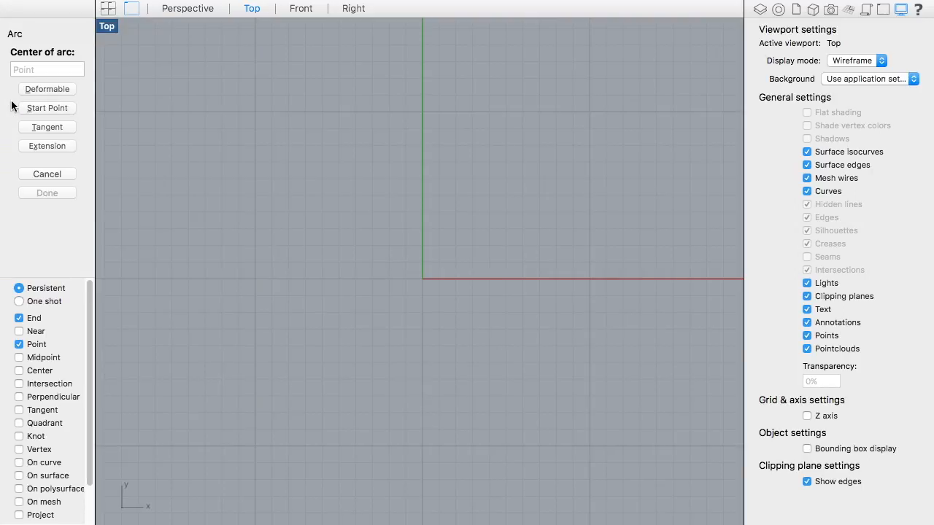
{"action": "left_click", "coordinate": [43, 173]}
Step: Try an arc with the tangent to curves option through three free points on the negative X side, and cancel it
{"action": "left_click_drag", "start_coordinate": [12, 103], "coordinate": [76, 212]}
{"action": "left_click", "coordinate": [212, 180]}
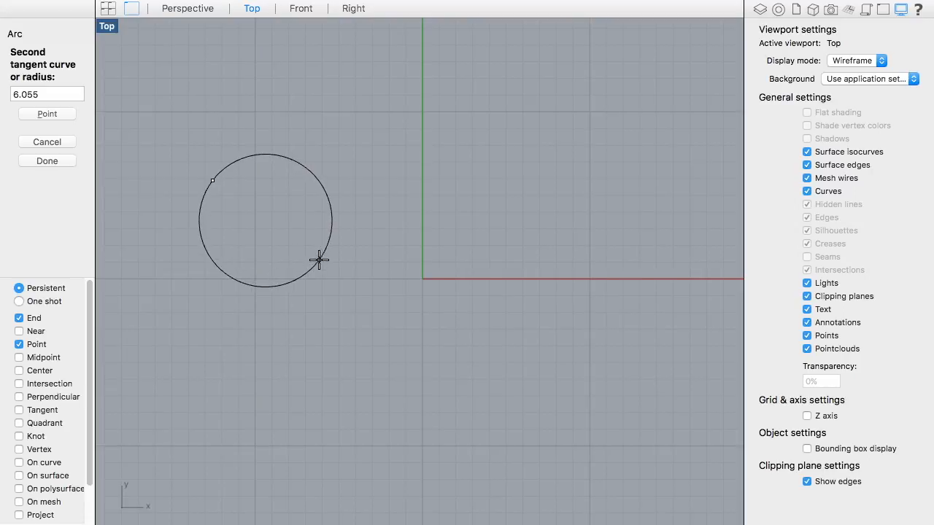
{"action": "left_click", "coordinate": [312, 99]}
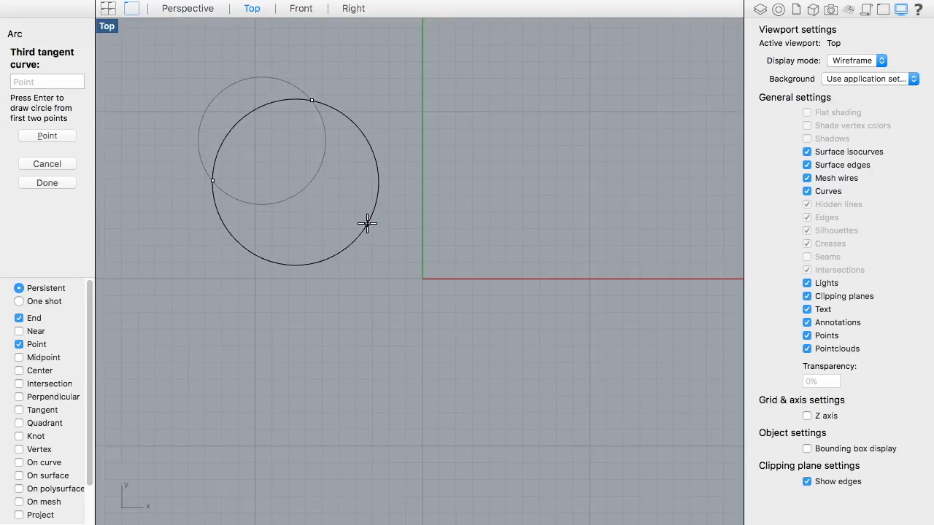
{"action": "left_click", "coordinate": [367, 224]}
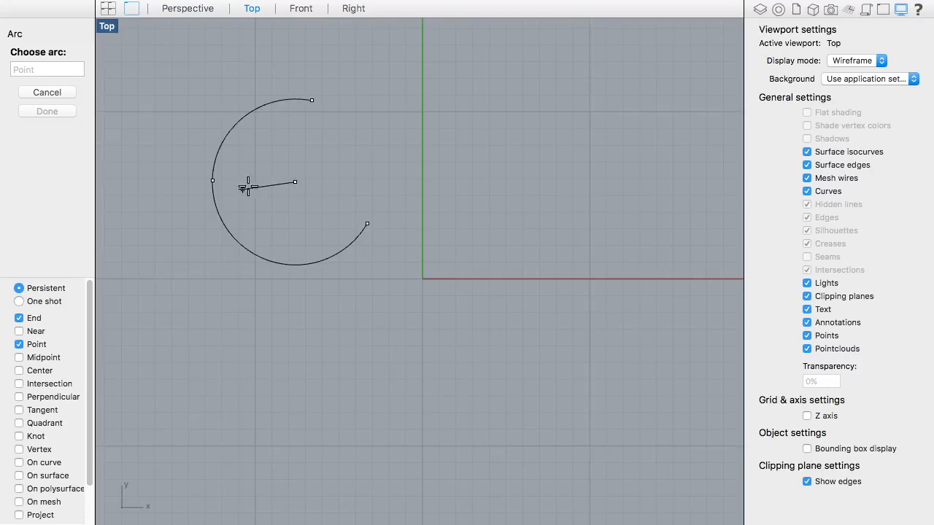
{"action": "key", "text": "Escape"}
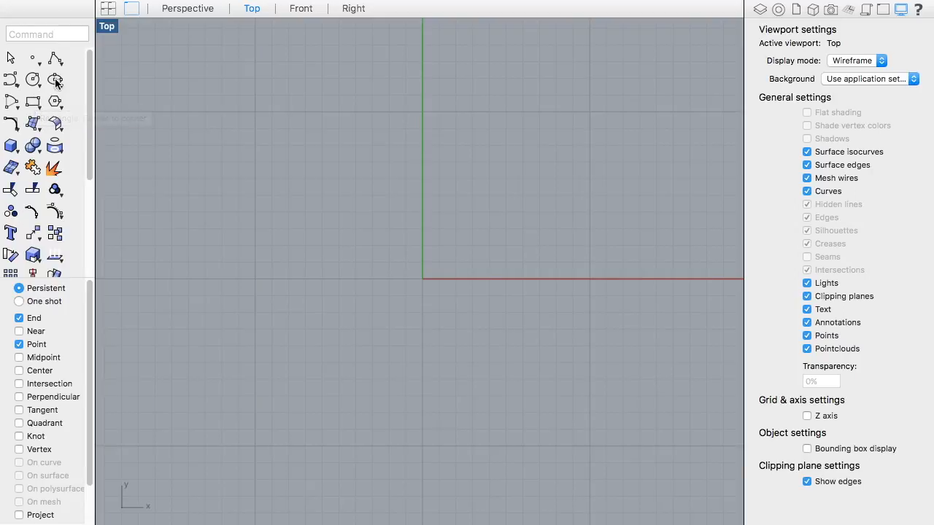
{"action": "left_click", "coordinate": [34, 105]}
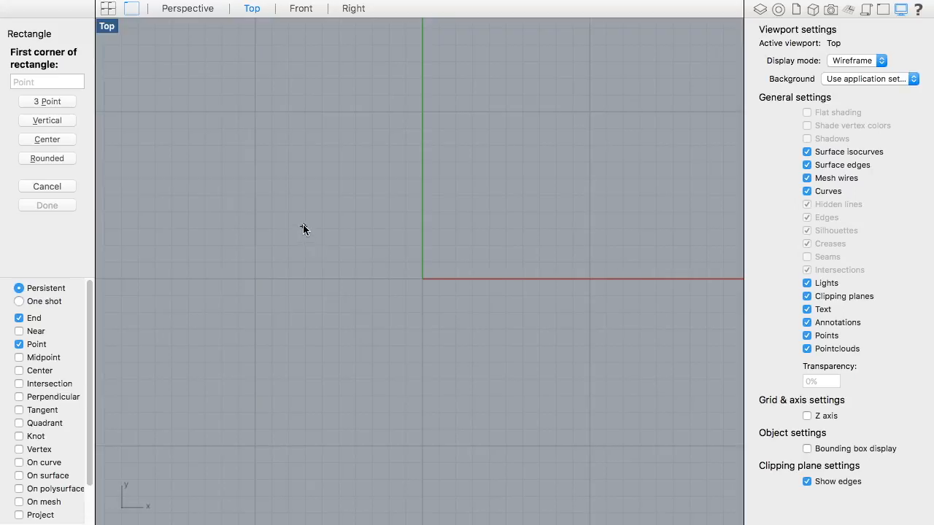
{"action": "left_click", "coordinate": [255, 186]}
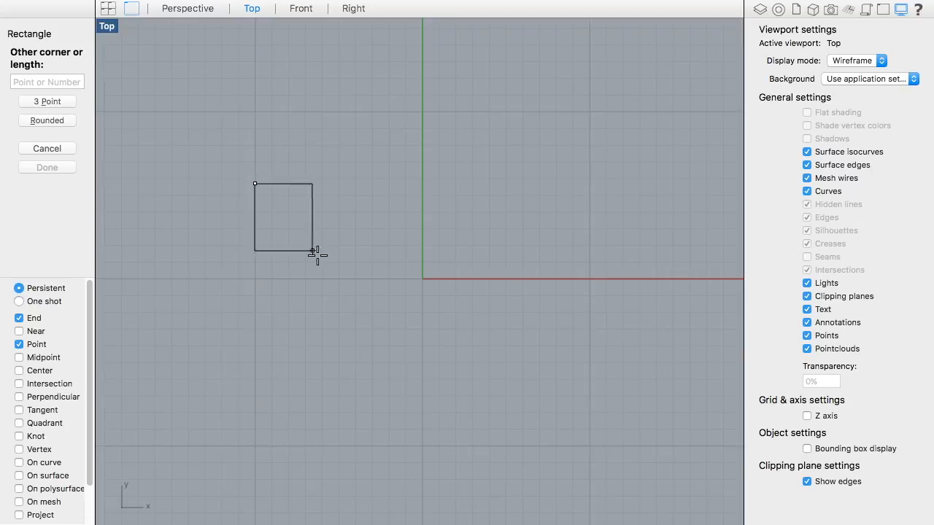
{"action": "left_click", "coordinate": [61, 151]}
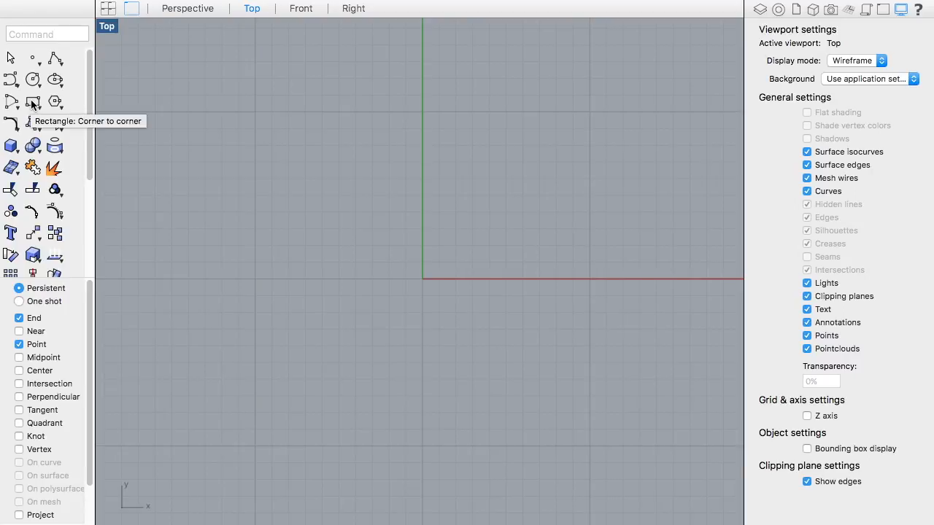
Step: Draw a wide corner-to-corner rectangle across the Y axis just above the X axis, and delete it
{"action": "left_click", "coordinate": [32, 102]}
{"action": "left_click", "coordinate": [229, 158]}
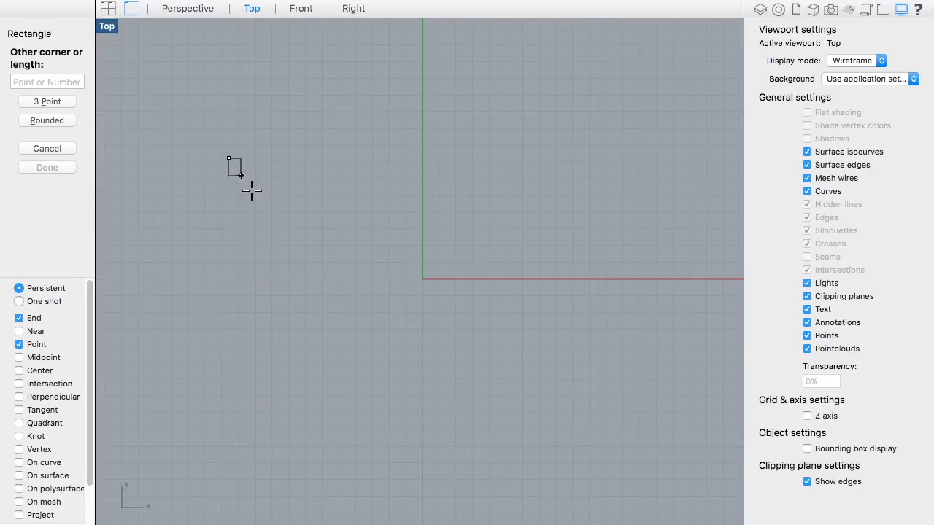
{"action": "left_click", "coordinate": [678, 273]}
{"action": "left_click", "coordinate": [560, 276]}
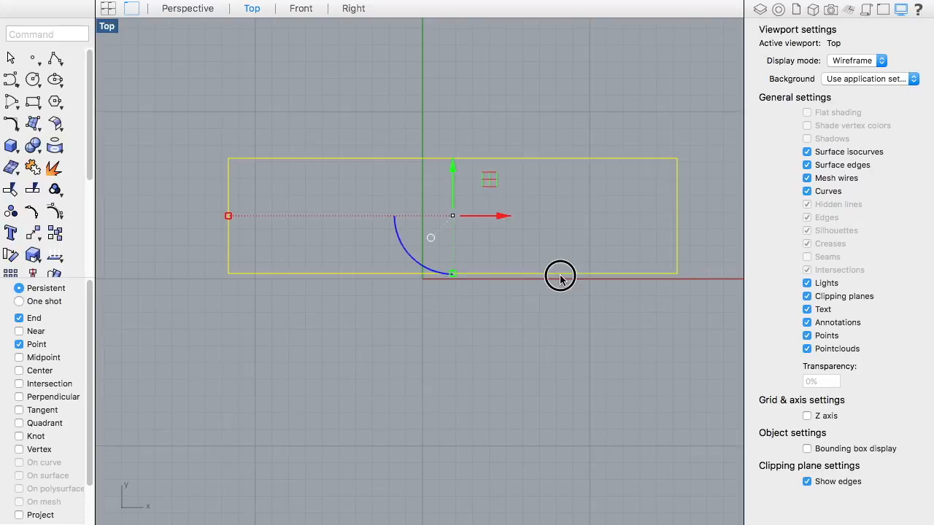
{"action": "key", "text": "Delete"}
Step: Draw a rectangle by center and corner, centred on the negative X side above the X axis, and delete it
{"action": "left_click_drag", "start_coordinate": [33, 101], "coordinate": [210, 132]}
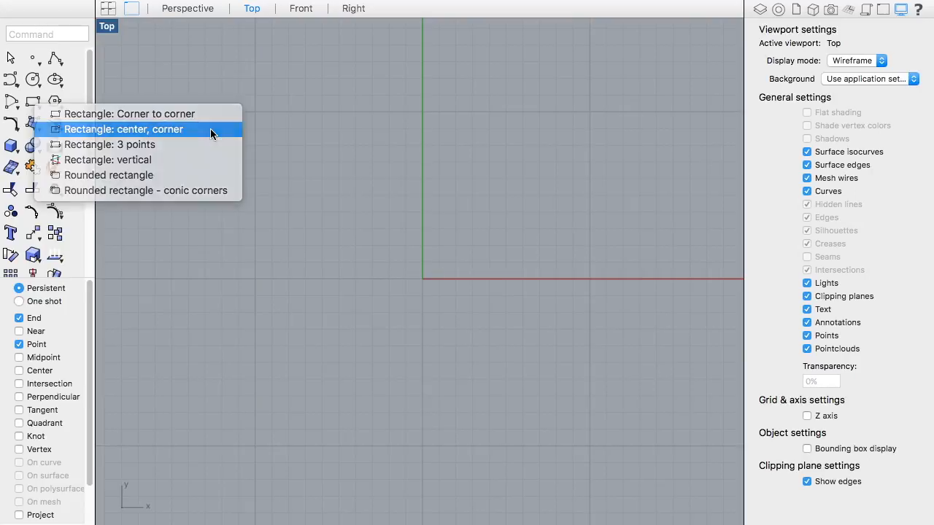
{"action": "left_click", "coordinate": [325, 219]}
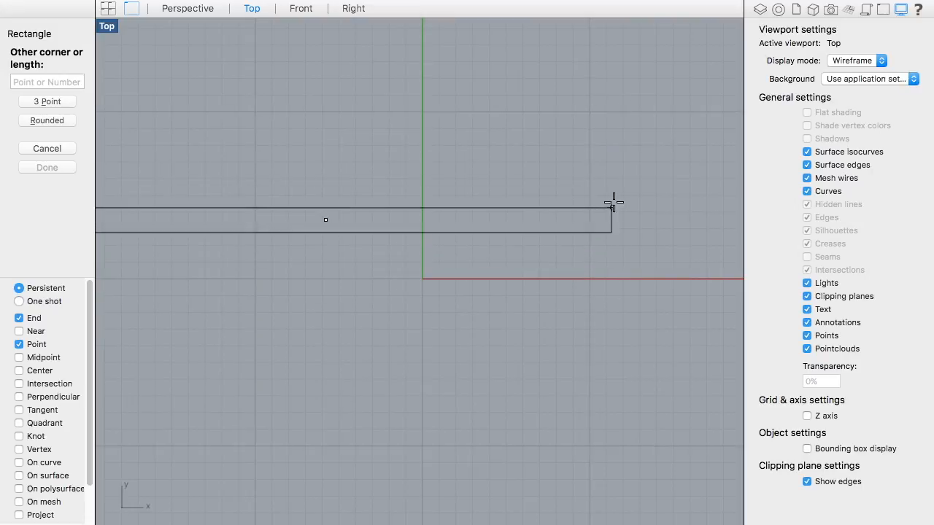
{"action": "left_click", "coordinate": [594, 120]}
{"action": "left_click", "coordinate": [593, 120]}
{"action": "key", "text": "Delete"}
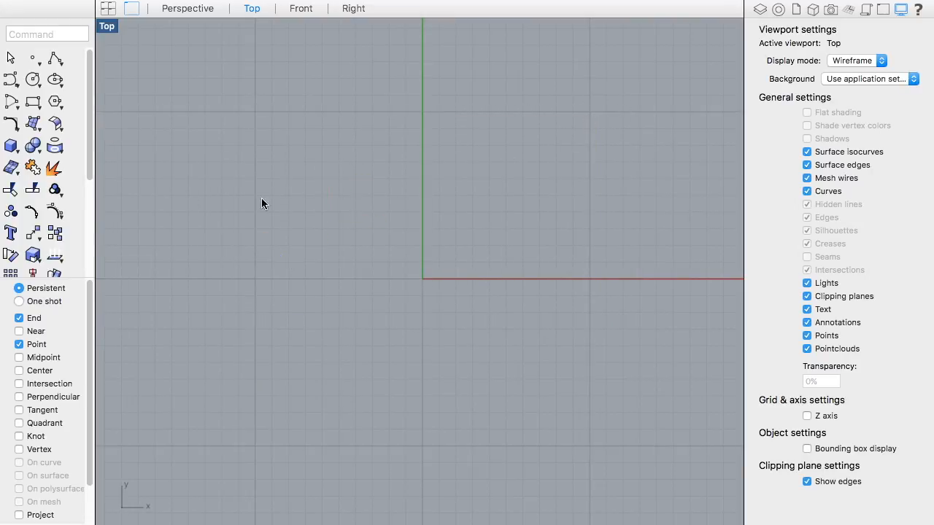
Step: Draw a 3-point rectangle from a vertical first edge on the negative X side, extend its width across the Y axis, and delete it
{"action": "left_click", "coordinate": [29, 101]}
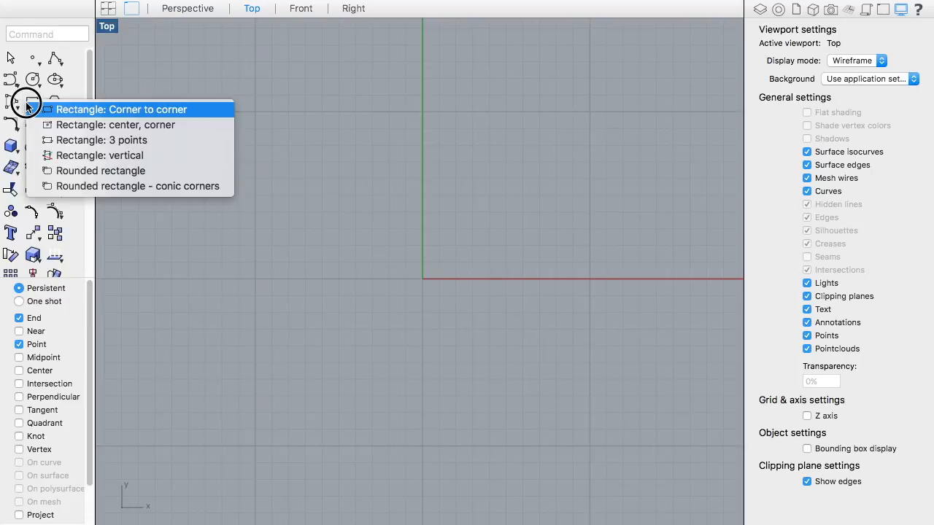
{"action": "left_click", "coordinate": [214, 141]}
{"action": "left_click", "coordinate": [271, 103]}
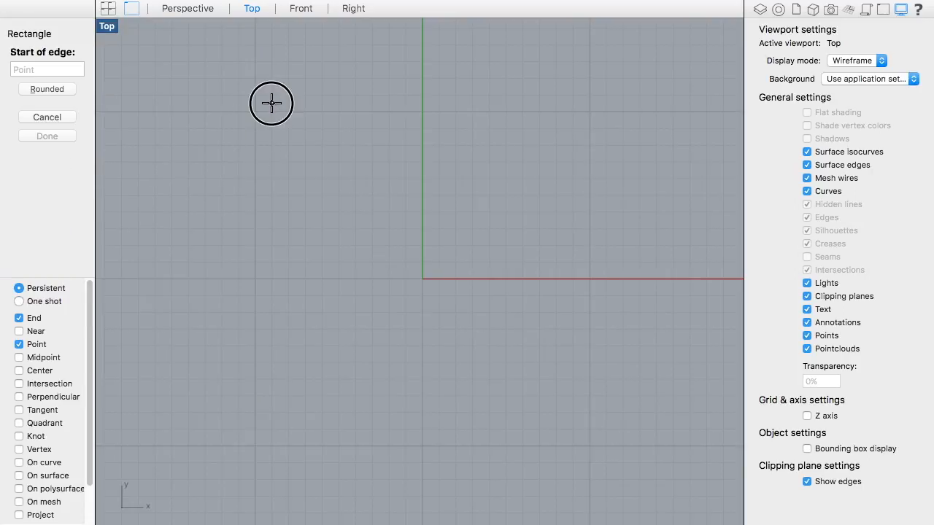
{"action": "left_click", "coordinate": [271, 272]}
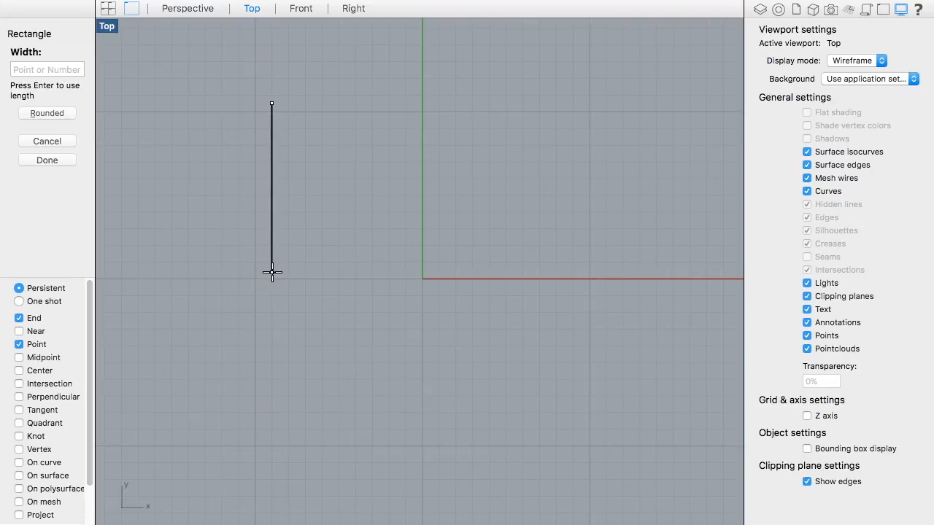
{"action": "left_click", "coordinate": [647, 255]}
{"action": "left_click", "coordinate": [646, 246]}
{"action": "key", "text": "Delete"}
{"action": "left_click_drag", "start_coordinate": [32, 101], "coordinate": [197, 157]}
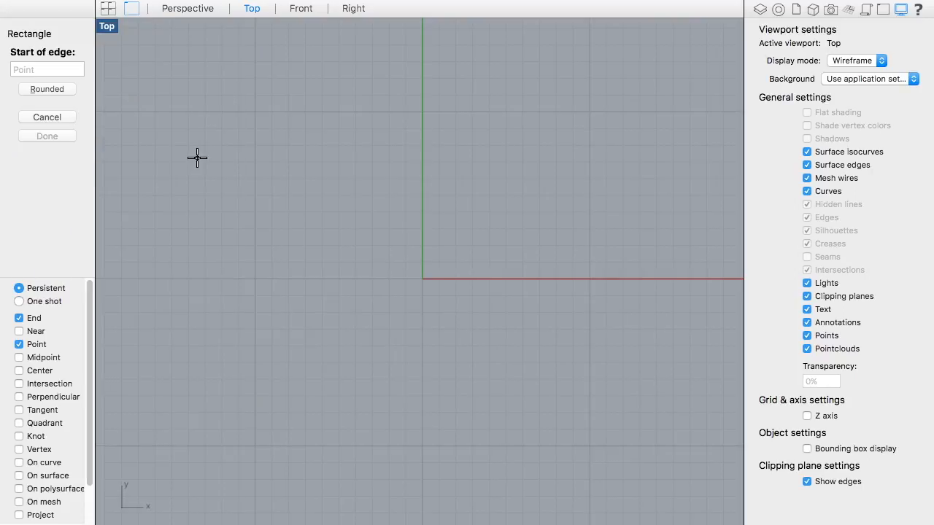
{"action": "left_click", "coordinate": [223, 113]}
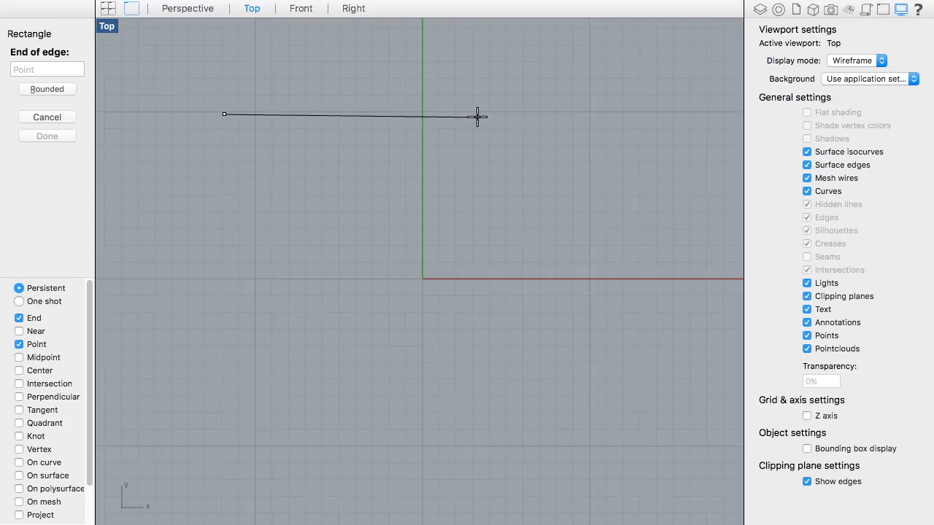
{"action": "left_click", "coordinate": [463, 289]}
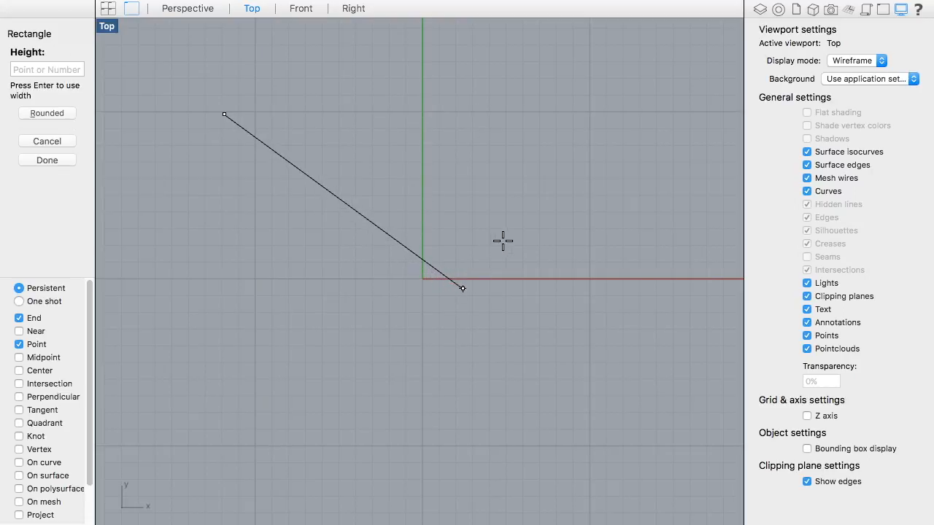
{"action": "left_click", "coordinate": [375, 329]}
{"action": "key", "text": "Escape"}
Step: Define a vertical rectangle from a horizontal edge crossing the Y axis above the X axis, with a height of 10
{"action": "right_click", "coordinate": [175, 130]}
{"action": "left_click", "coordinate": [187, 130]}
{"action": "left_click", "coordinate": [190, 131]}
{"action": "left_click", "coordinate": [517, 130]}
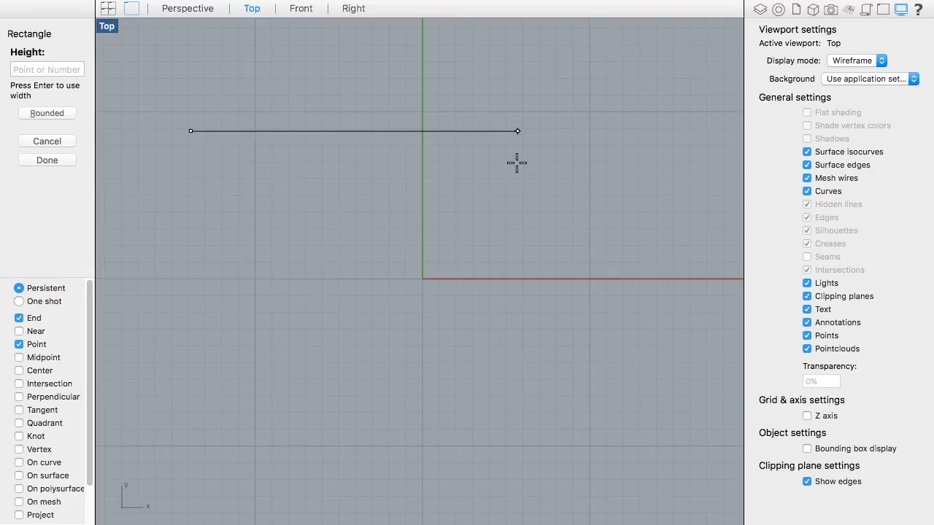
{"action": "type", "text": "10"}
{"action": "key", "text": "Return"}
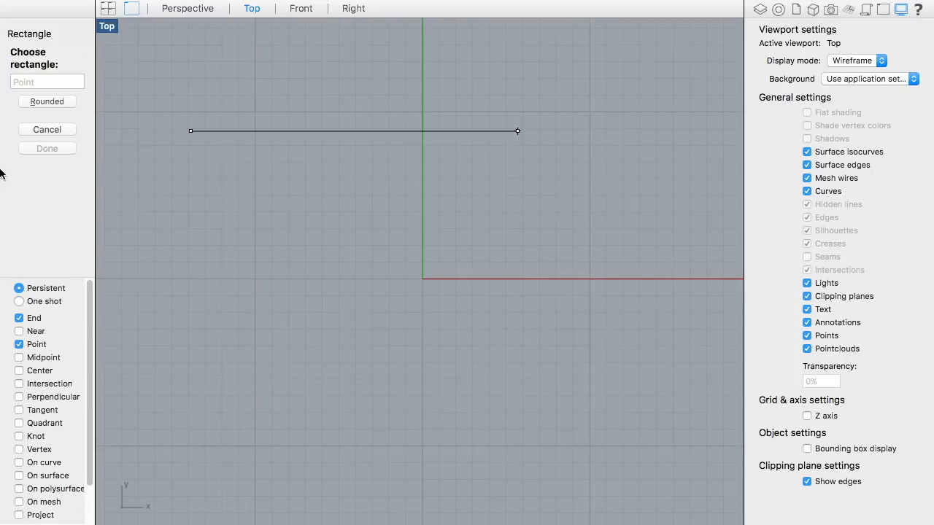
Step: Switch to the four-viewport layout, and choose the version of the vertical rectangle that extends downward from its edge
{"action": "double_click", "coordinate": [106, 26]}
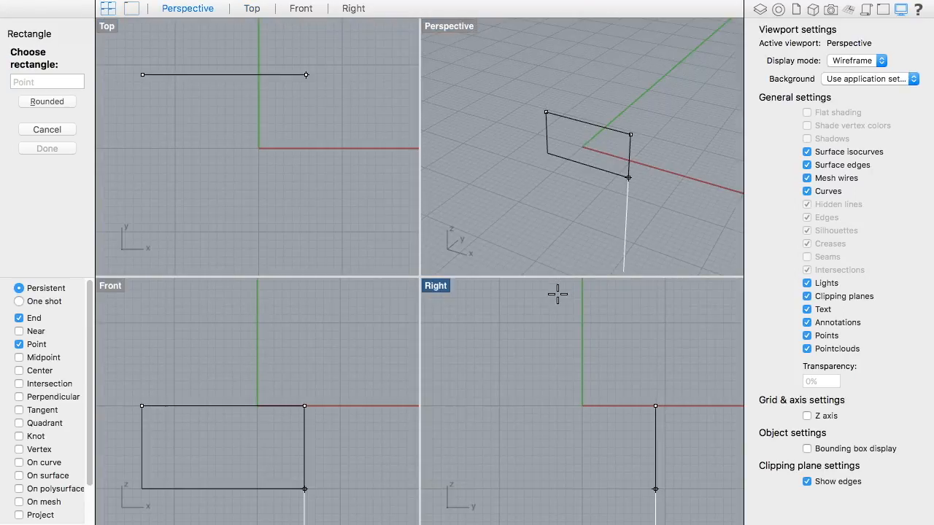
{"action": "left_click", "coordinate": [635, 178]}
{"action": "left_click", "coordinate": [635, 177]}
{"action": "scroll", "coordinate": [632, 171], "scroll_direction": "up", "scroll_amount": 3}
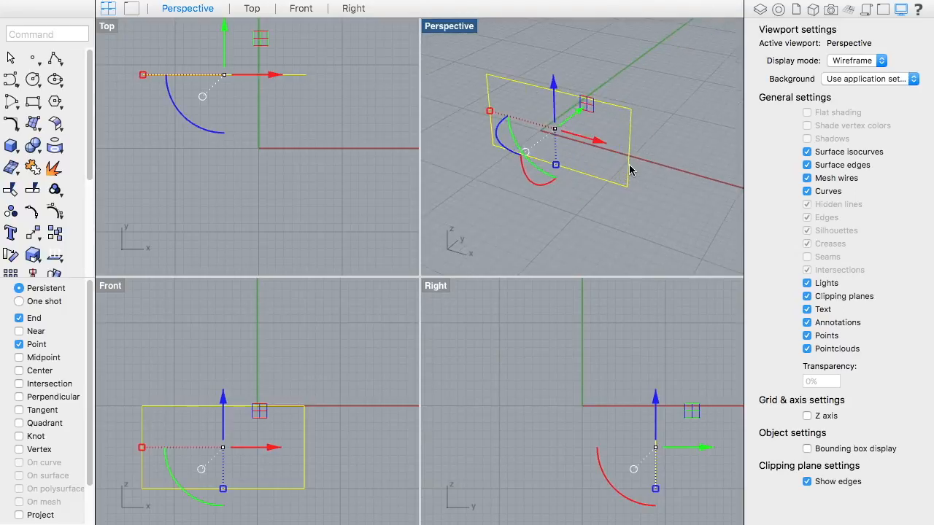
Step: Draw a second vertical rectangle from a longer horizontal edge crossing the Y axis, between the first rectangle and the X axis, extending downward
{"action": "scroll", "coordinate": [430, 64], "scroll_direction": "up", "scroll_amount": 3}
{"action": "scroll", "coordinate": [429, 64], "scroll_direction": "down", "scroll_amount": 3}
{"action": "left_click", "coordinate": [304, 124]}
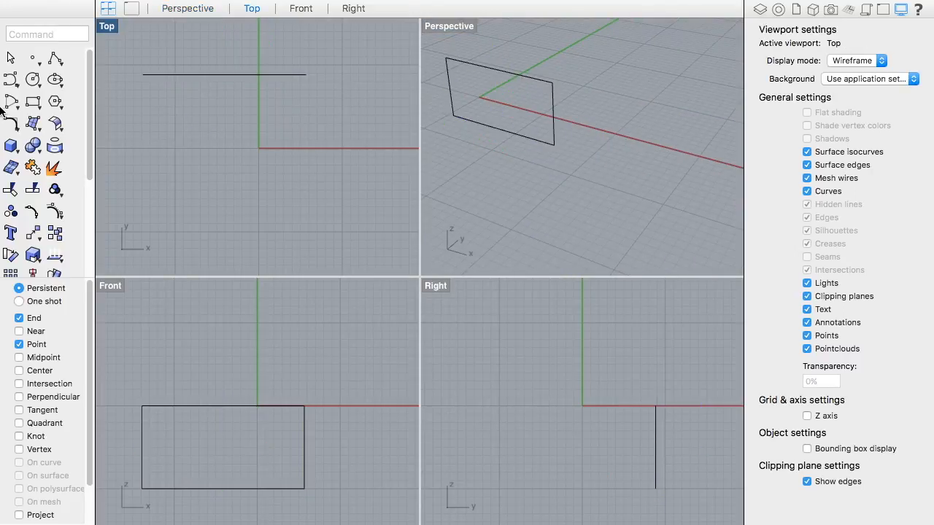
{"action": "left_click", "coordinate": [33, 105]}
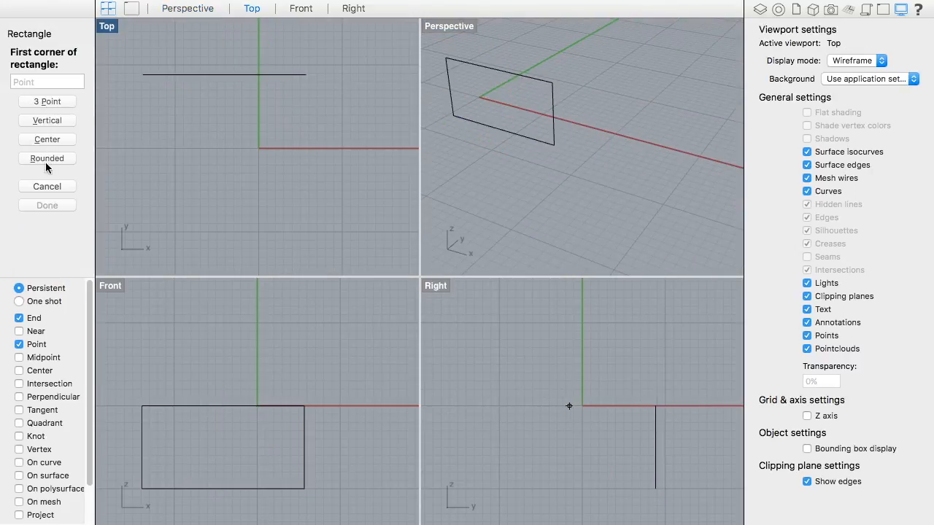
{"action": "left_click", "coordinate": [46, 186]}
{"action": "left_click_drag", "start_coordinate": [34, 102], "coordinate": [191, 149]}
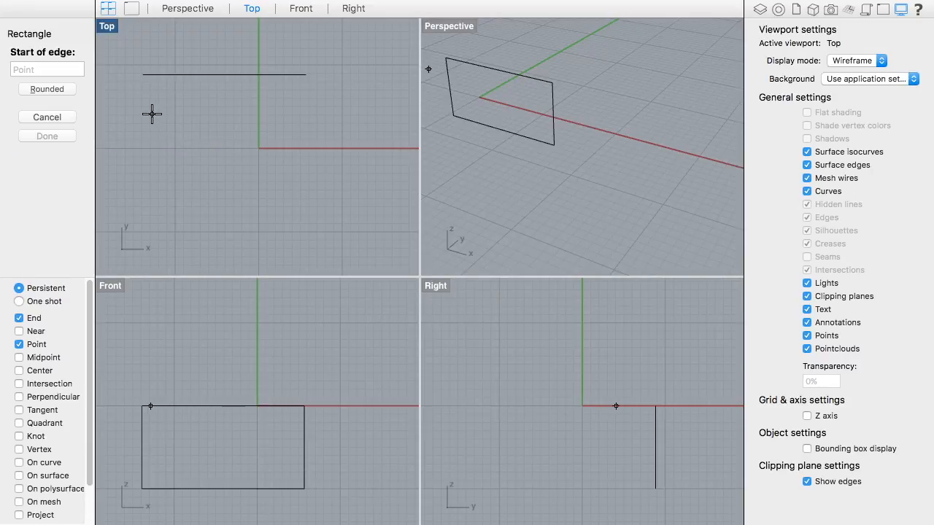
{"action": "left_click", "coordinate": [152, 114]}
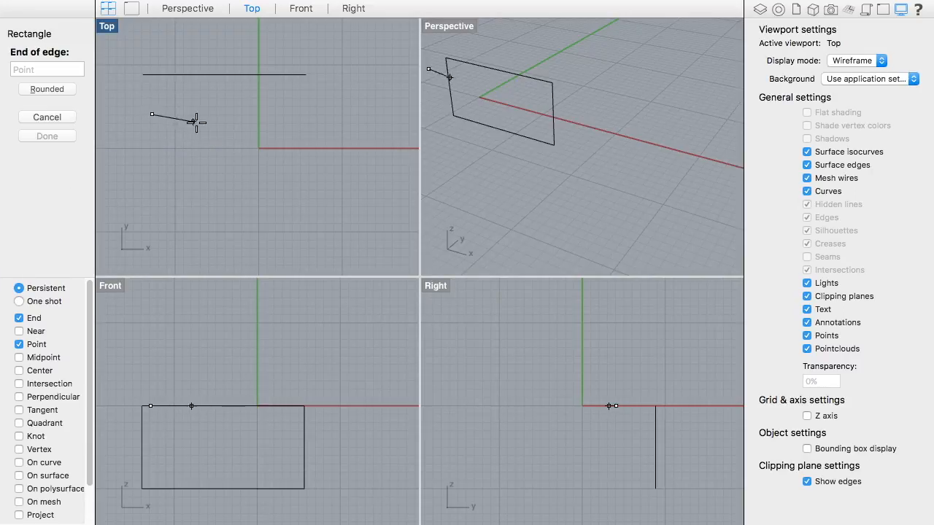
{"action": "left_click", "coordinate": [366, 113]}
{"action": "left_click", "coordinate": [581, 212]}
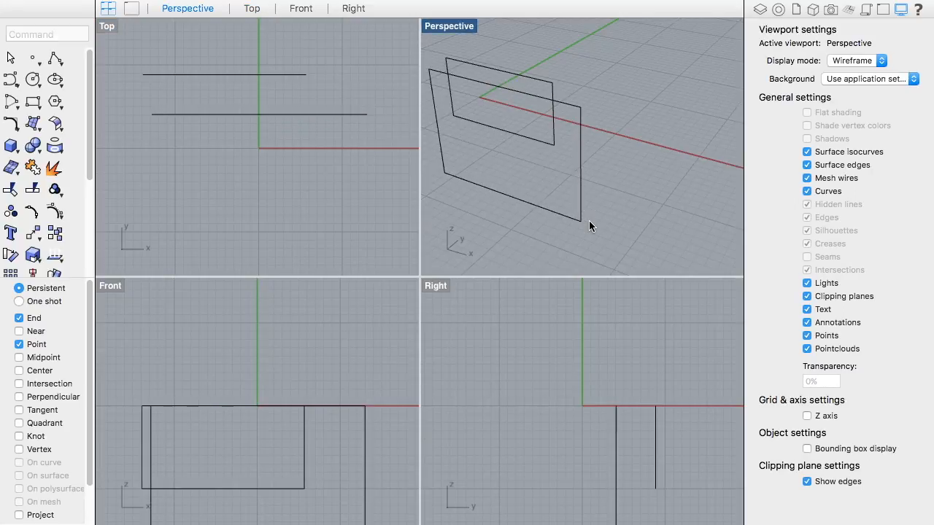
Step: Delete both vertical rectangles
{"action": "left_click", "coordinate": [580, 210]}
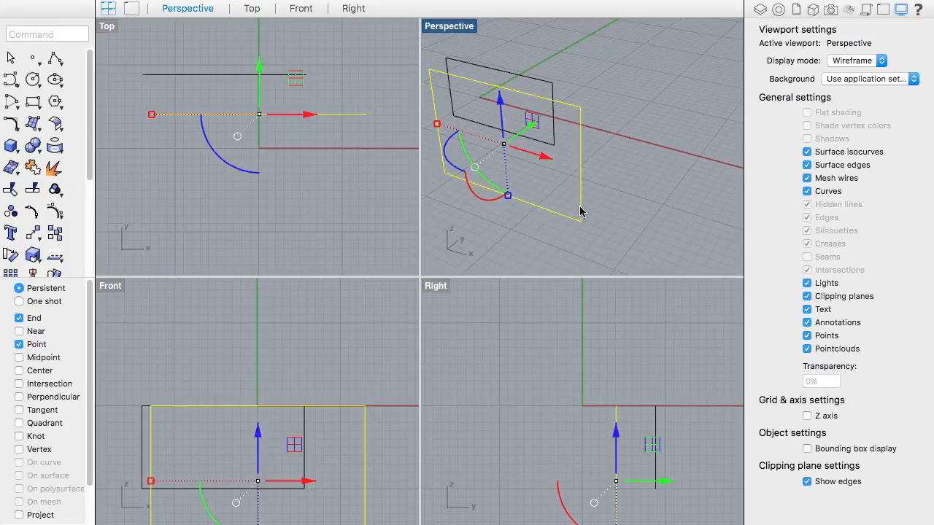
{"action": "key", "text": "Delete"}
{"action": "left_click", "coordinate": [553, 90]}
{"action": "key", "text": "Delete"}
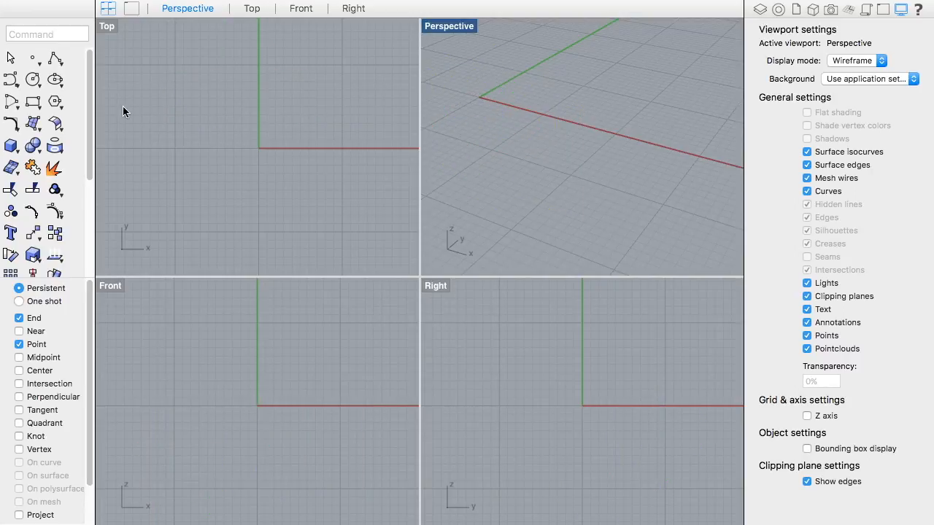
Step: Draw a rounded rectangle with small arc corners around the origin in the Top viewport, and delete it
{"action": "left_click", "coordinate": [28, 102]}
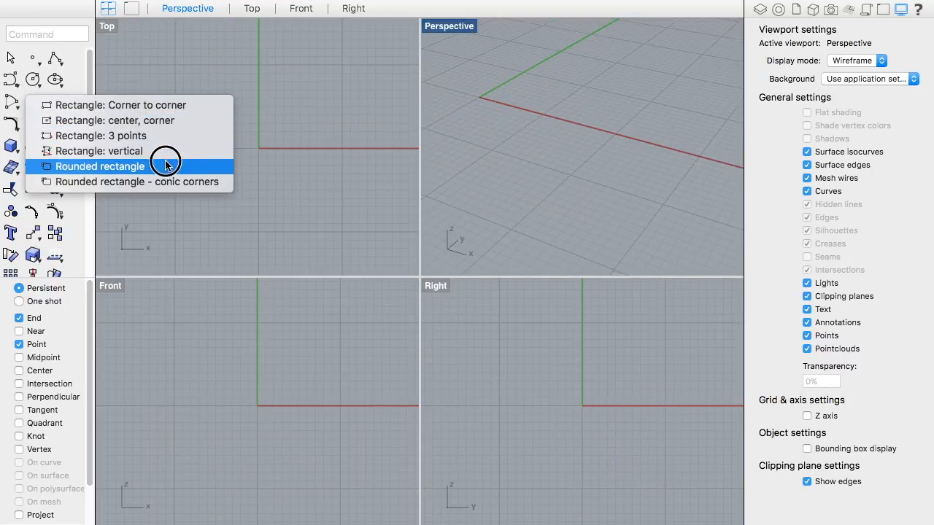
{"action": "left_click", "coordinate": [183, 172]}
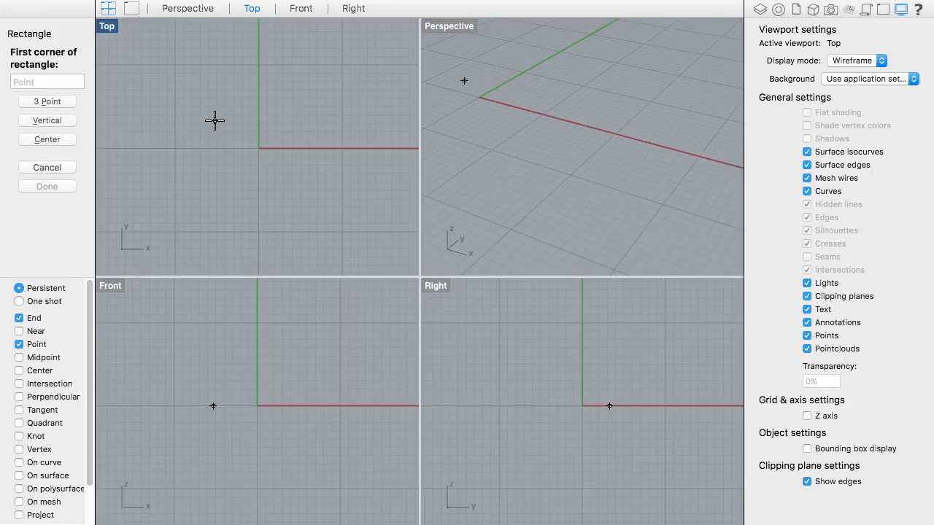
{"action": "left_click", "coordinate": [207, 129]}
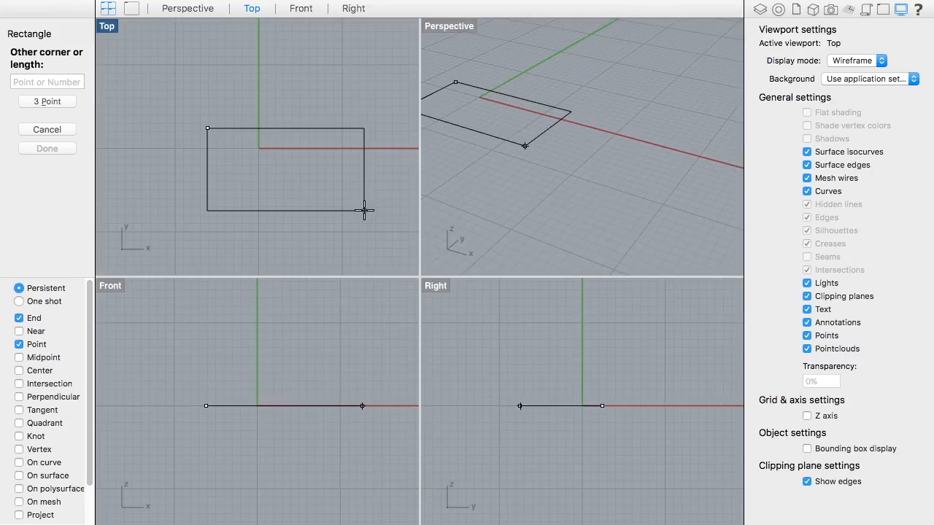
{"action": "left_click", "coordinate": [364, 210]}
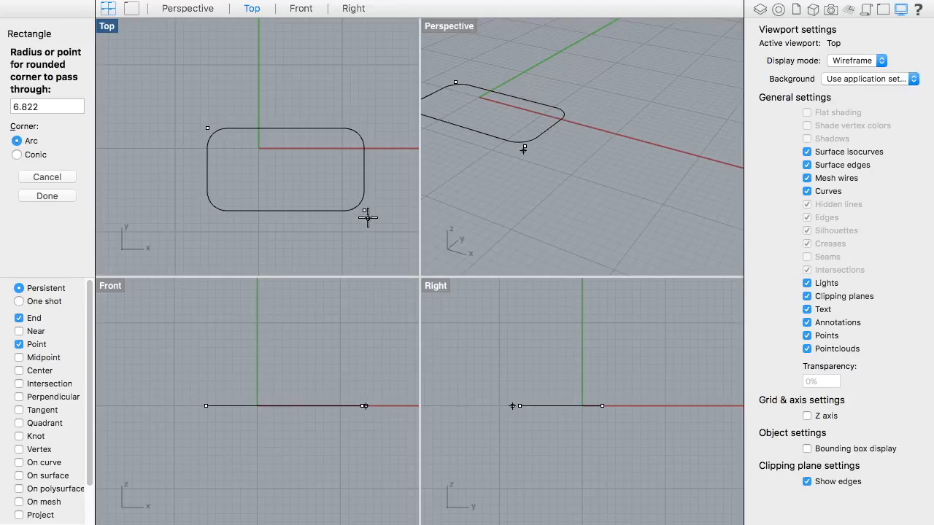
{"action": "left_click", "coordinate": [367, 211]}
{"action": "left_click", "coordinate": [365, 191]}
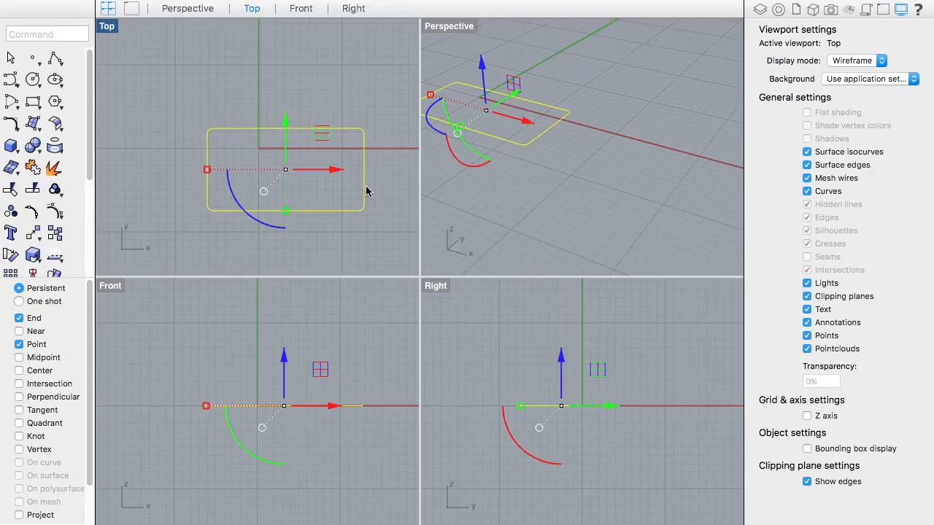
{"action": "key", "text": "Delete"}
Step: Lay out a rounded rectangle with conic corners around the origin in the Top viewport, and cancel it at the rho setting
{"action": "left_click_drag", "start_coordinate": [33, 102], "coordinate": [241, 189]}
{"action": "left_click", "coordinate": [236, 121]}
{"action": "left_click", "coordinate": [365, 203]}
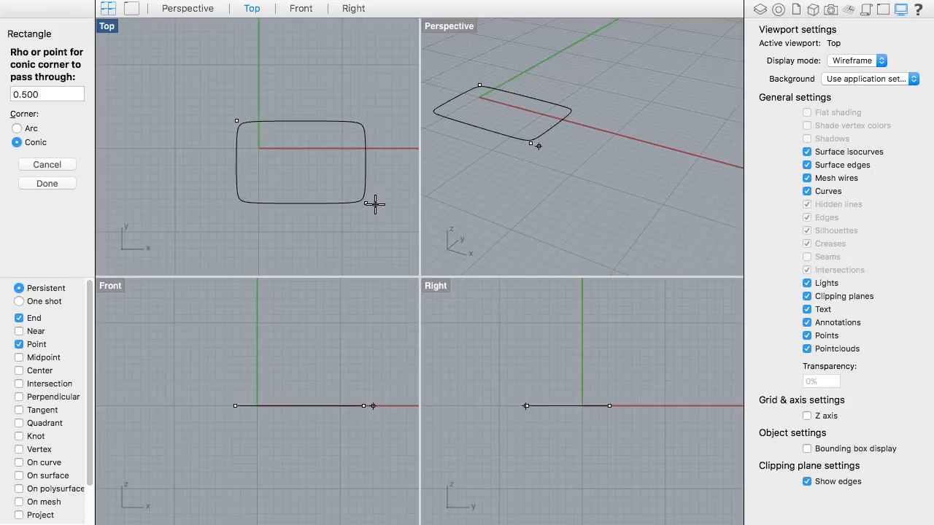
{"action": "key", "text": "Escape"}
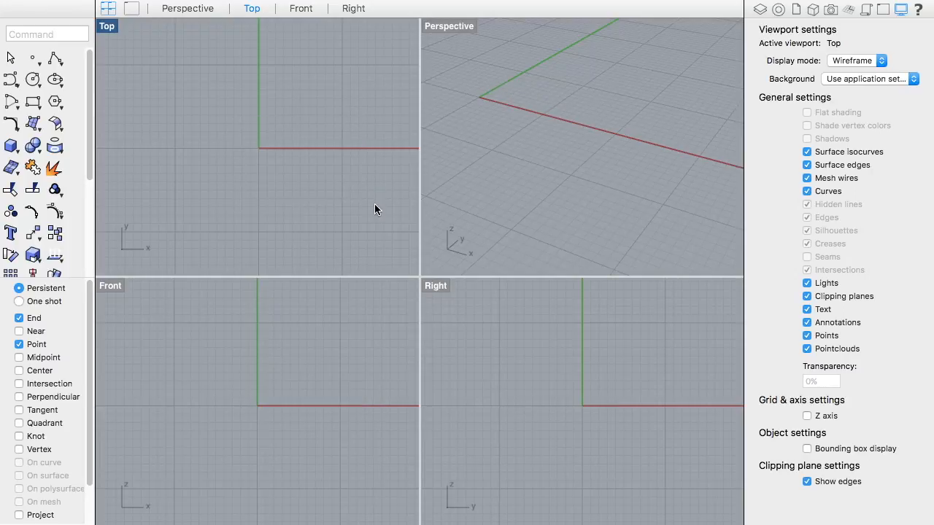
Step: Draw an inscribed polygon with 3 sides, centred on the negative X side just below the X axis, and delete it
{"action": "left_click", "coordinate": [54, 108]}
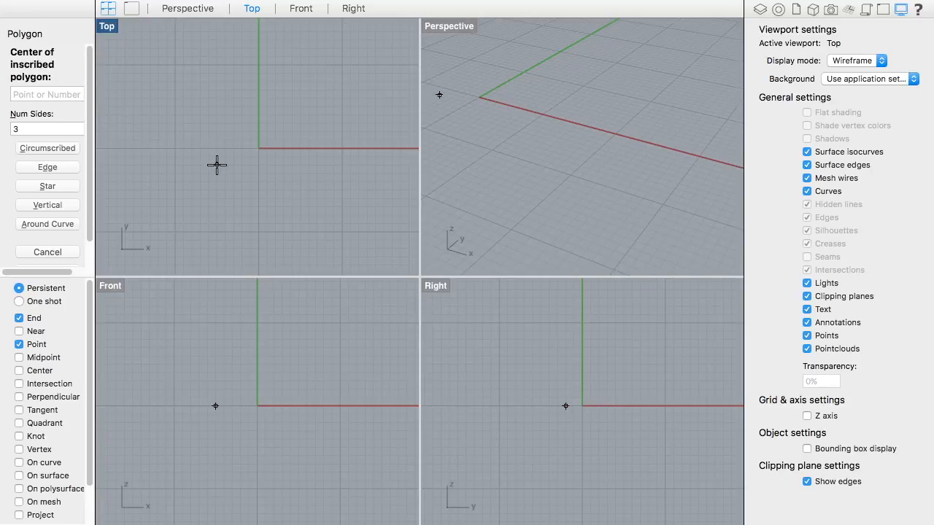
{"action": "left_click", "coordinate": [16, 129]}
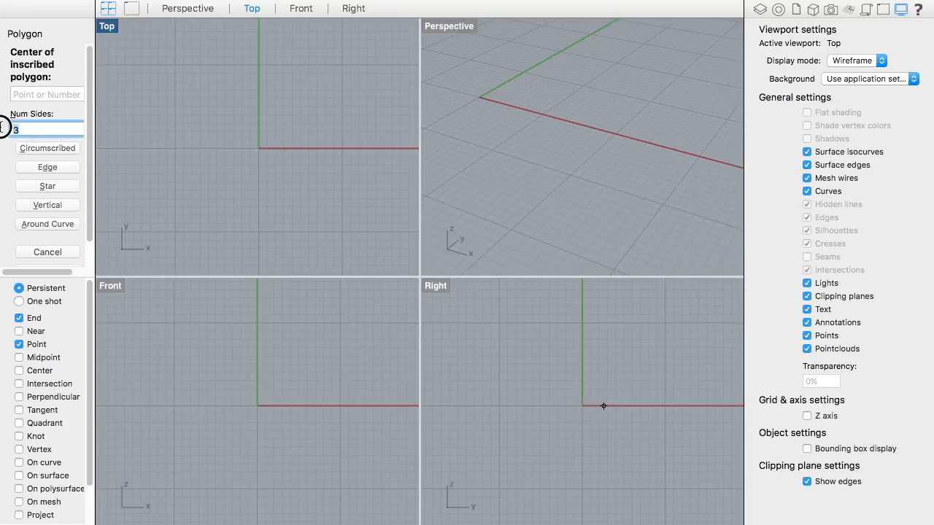
{"action": "left_click", "coordinate": [225, 162]}
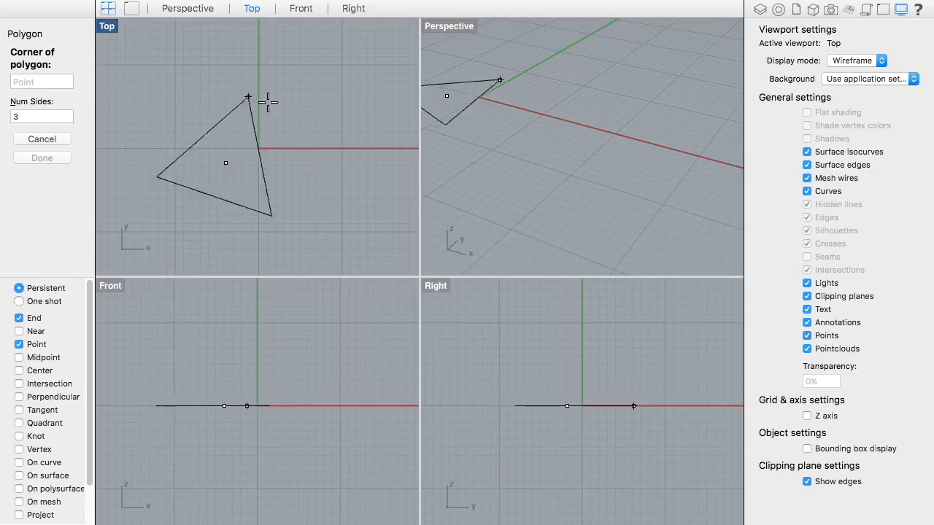
{"action": "left_click", "coordinate": [283, 194]}
{"action": "left_click", "coordinate": [267, 170]}
{"action": "key", "text": "Delete"}
Step: Draw an inscribed polygon with 5 sides, centred on the negative X side above the X axis, and delete it
{"action": "right_click", "coordinate": [224, 147]}
{"action": "left_click", "coordinate": [224, 146]}
{"action": "left_click", "coordinate": [33, 128]}
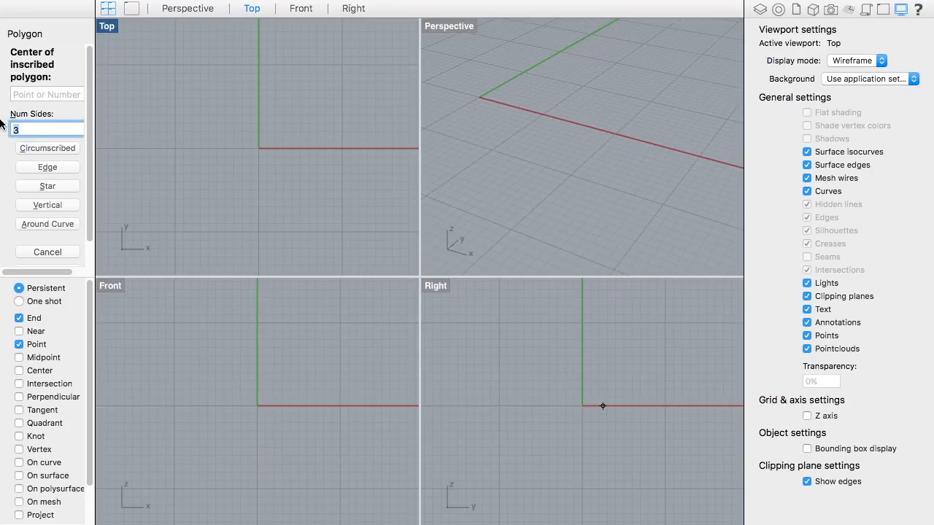
{"action": "type", "text": "5"}
{"action": "key", "text": "Return"}
{"action": "left_click", "coordinate": [203, 104]}
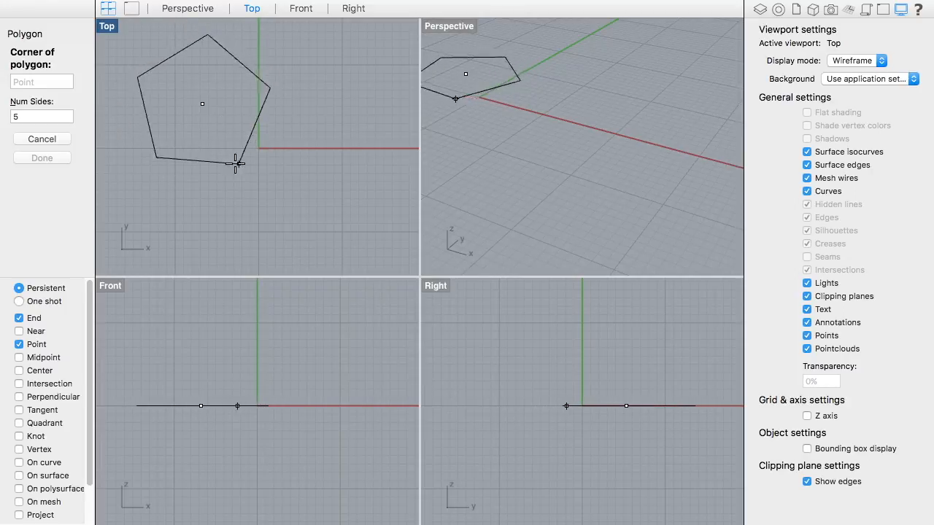
{"action": "left_click", "coordinate": [227, 161]}
{"action": "left_click", "coordinate": [232, 151]}
{"action": "key", "text": "Delete"}
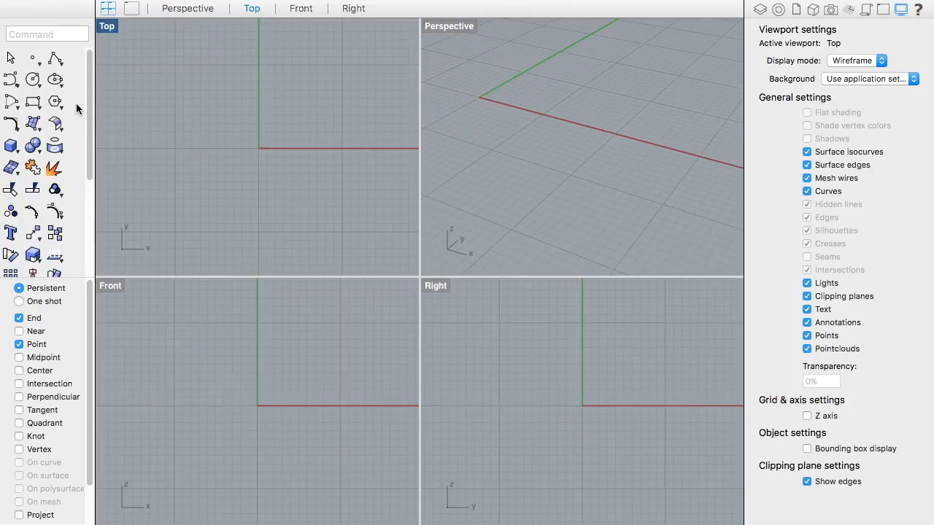
Step: Draw a circumscribed five-sided polygon centred close to the origin, sized by an edge midpoint on the negative X side
{"action": "left_click_drag", "start_coordinate": [58, 104], "coordinate": [264, 124]}
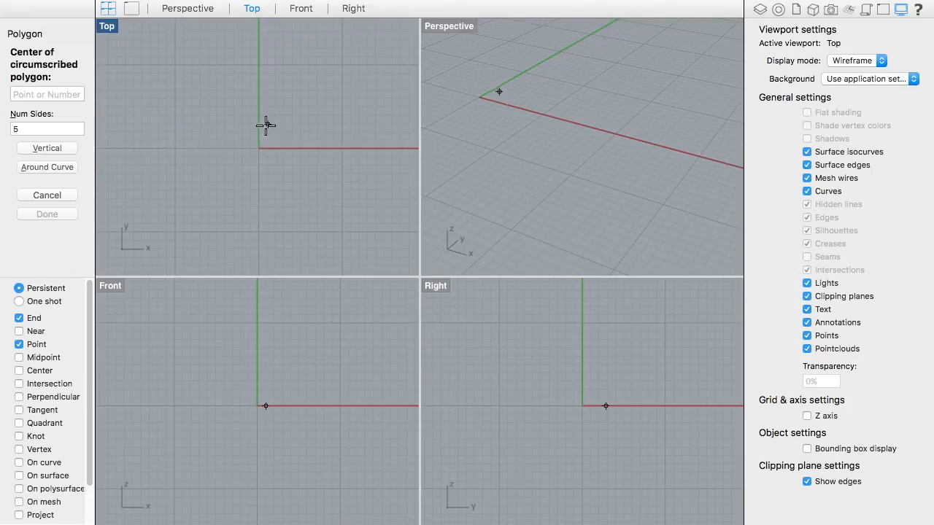
{"action": "left_click", "coordinate": [251, 133]}
{"action": "left_click", "coordinate": [184, 141]}
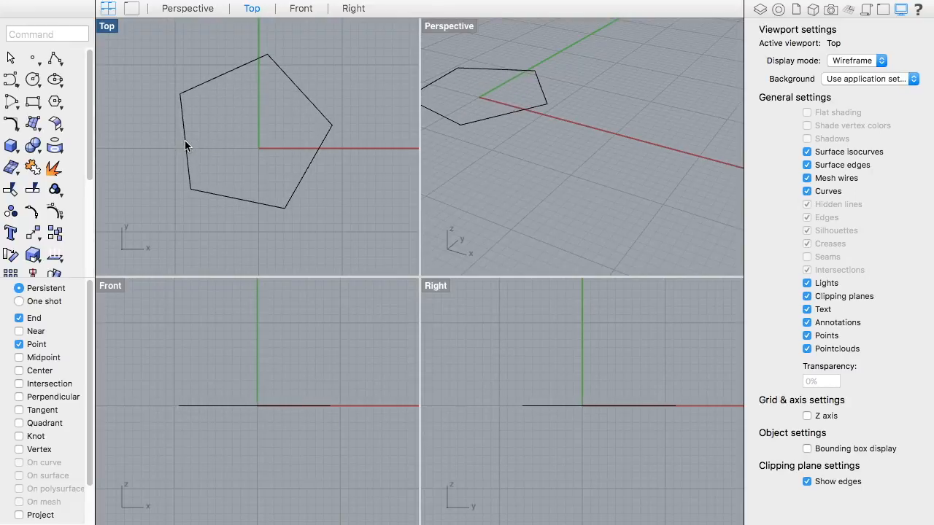
Step: Draw a five-sided polygon by edge, from a horizontal edge crossing the Y axis below the existing pentagon
{"action": "left_click_drag", "start_coordinate": [57, 106], "coordinate": [257, 140]}
{"action": "left_click", "coordinate": [186, 227]}
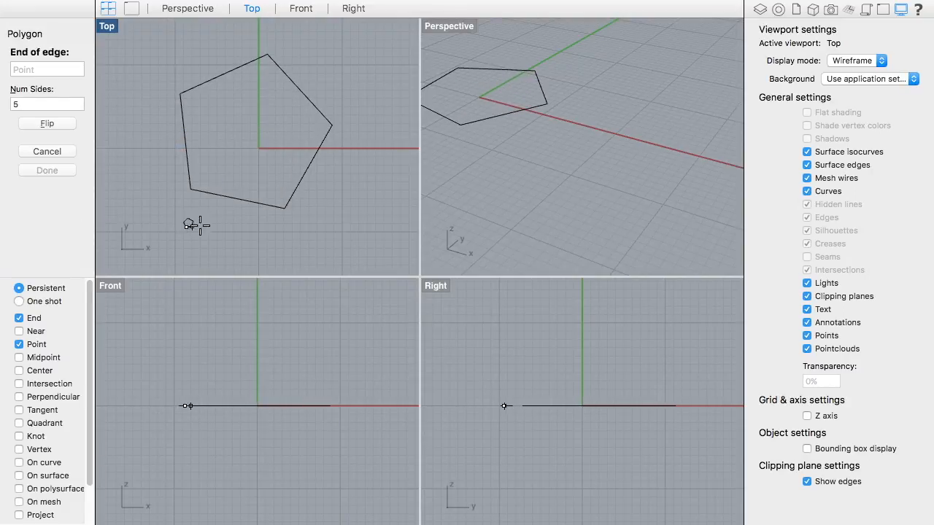
{"action": "left_click", "coordinate": [326, 227]}
Step: Delete both pentagons, the edge-defined one and the circumscribed one
{"action": "left_click", "coordinate": [325, 227]}
{"action": "key", "text": "Delete"}
{"action": "left_click", "coordinate": [300, 188]}
{"action": "key", "text": "Delete"}
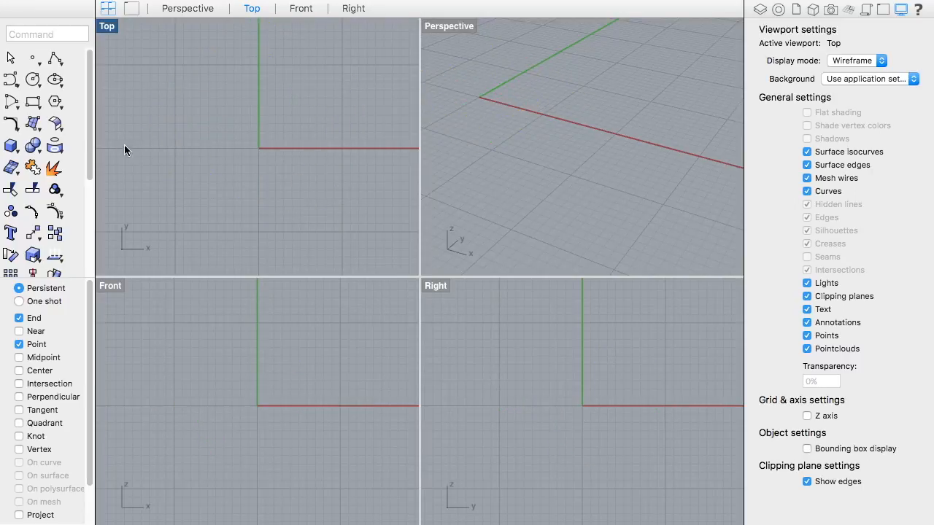
Step: Draw a corner-to-corner rectangle around the origin in the Top viewport as a shape for filleting
{"action": "left_click", "coordinate": [12, 126]}
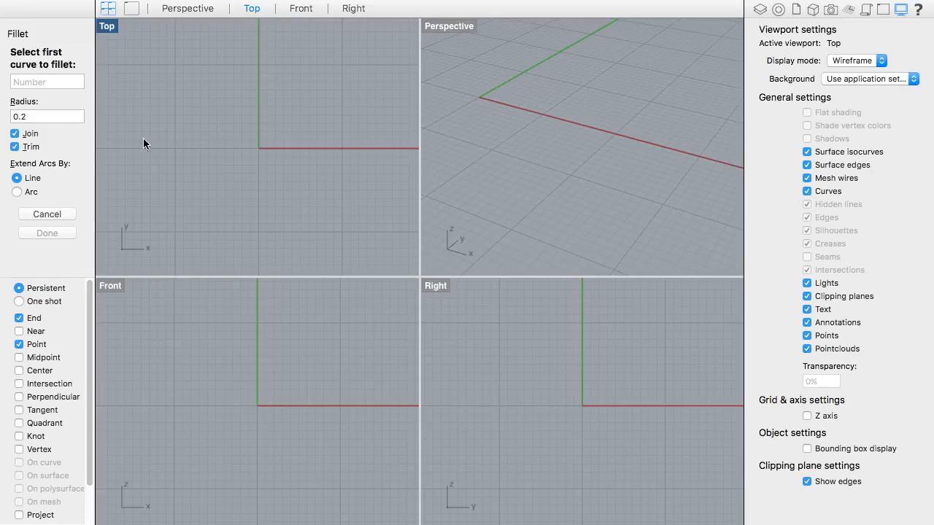
{"action": "left_click", "coordinate": [48, 214]}
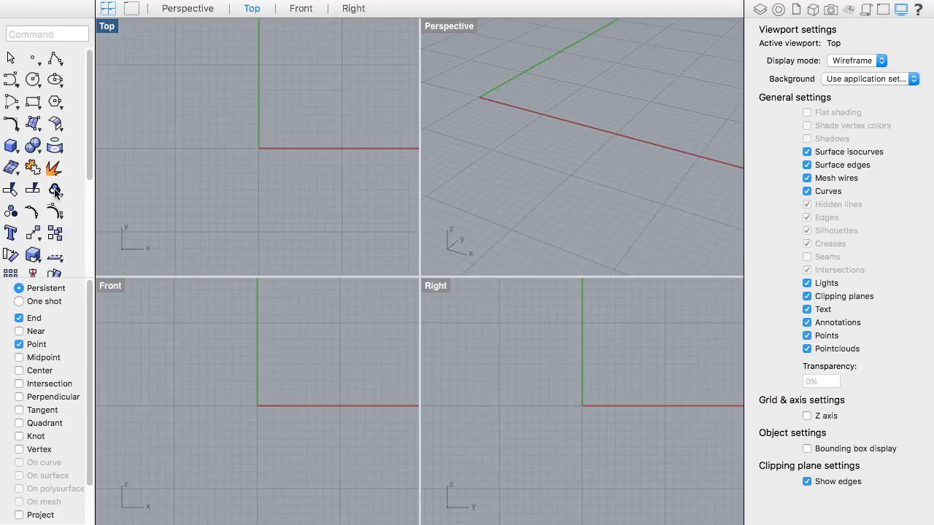
{"action": "left_click", "coordinate": [35, 104]}
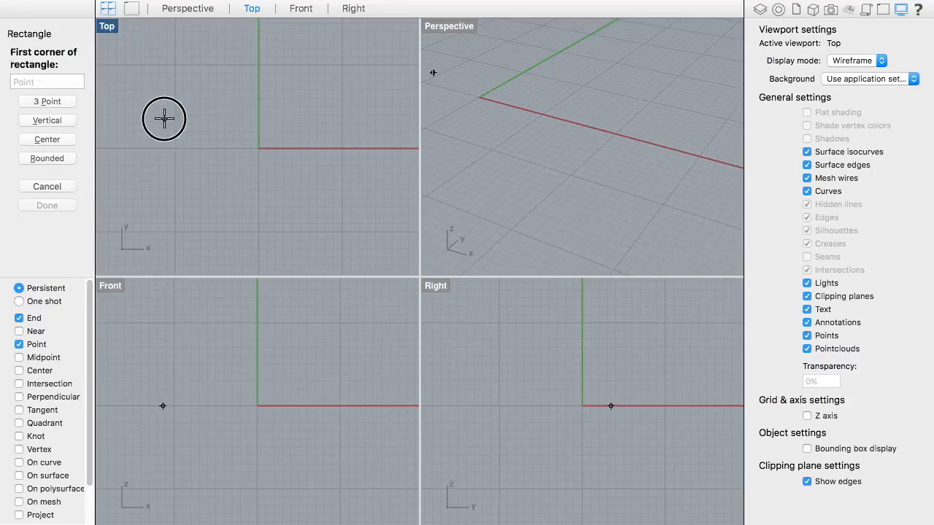
{"action": "left_click", "coordinate": [164, 119]}
{"action": "left_click", "coordinate": [387, 215]}
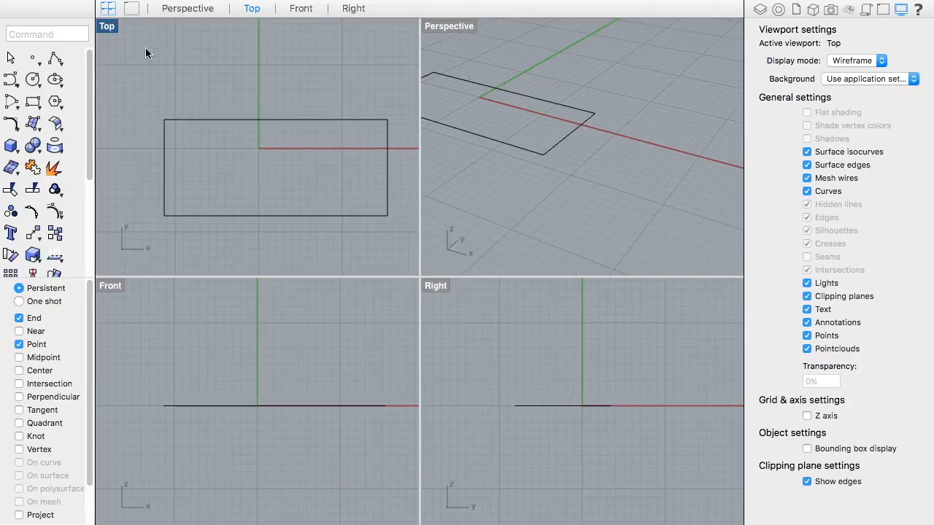
Step: Maximize the Top viewport, and fillet the rectangle's upper-right corner with radius 0.2, keeping Join and Trim on
{"action": "double_click", "coordinate": [107, 27]}
{"action": "left_click", "coordinate": [12, 128]}
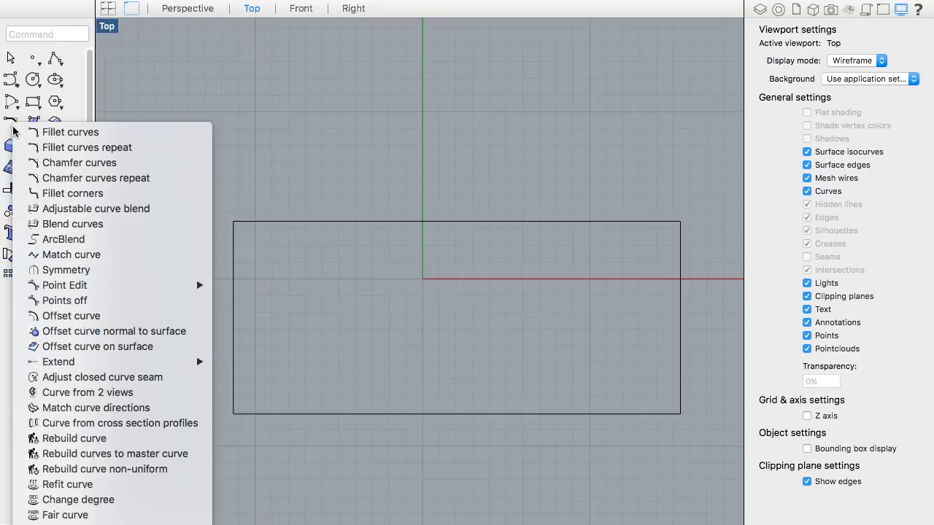
{"action": "left_click", "coordinate": [121, 132]}
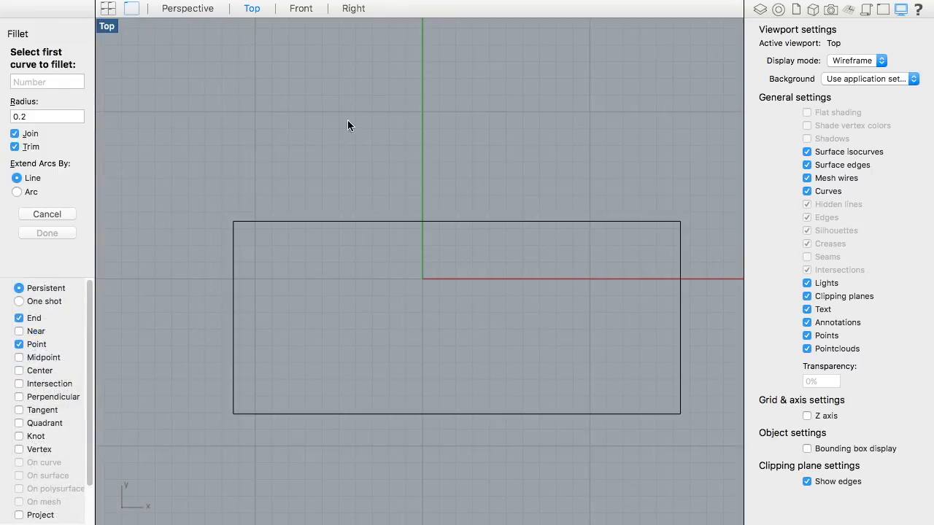
{"action": "left_click", "coordinate": [34, 117]}
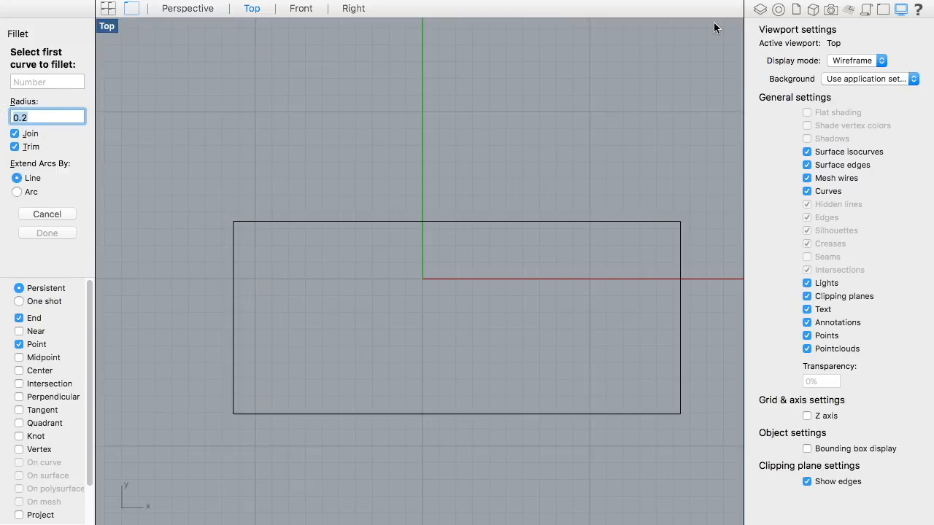
{"action": "left_click", "coordinate": [646, 223]}
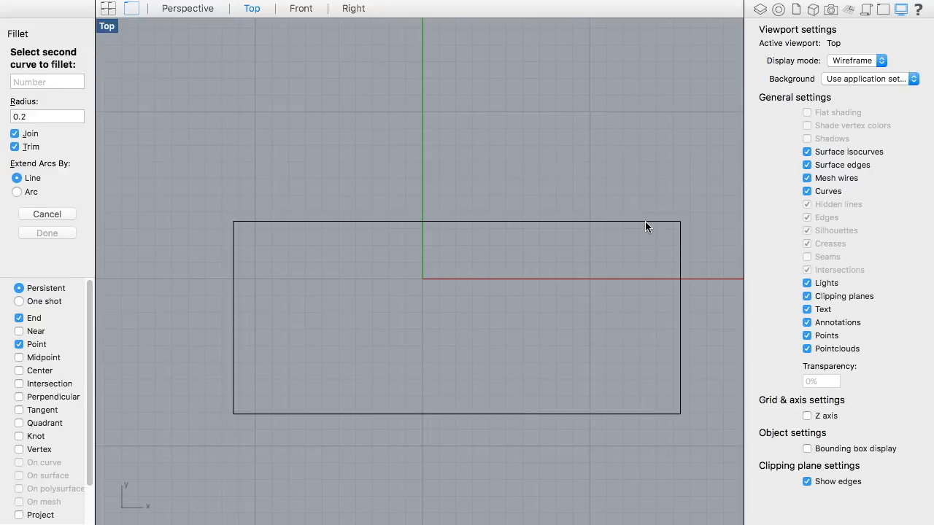
{"action": "left_click", "coordinate": [682, 261]}
Step: Fillet the rectangle's upper-left corner between its top and left edges with radius 0.2
{"action": "scroll", "coordinate": [683, 189], "scroll_direction": "up", "scroll_amount": 3}
{"action": "scroll", "coordinate": [563, 229], "scroll_direction": "down", "scroll_amount": 2}
{"action": "scroll", "coordinate": [158, 227], "scroll_direction": "down", "scroll_amount": 3}
{"action": "scroll", "coordinate": [127, 224], "scroll_direction": "up", "scroll_amount": 10}
{"action": "right_click_drag", "start_coordinate": [153, 224], "coordinate": [445, 250]}
{"action": "left_click", "coordinate": [412, 190]}
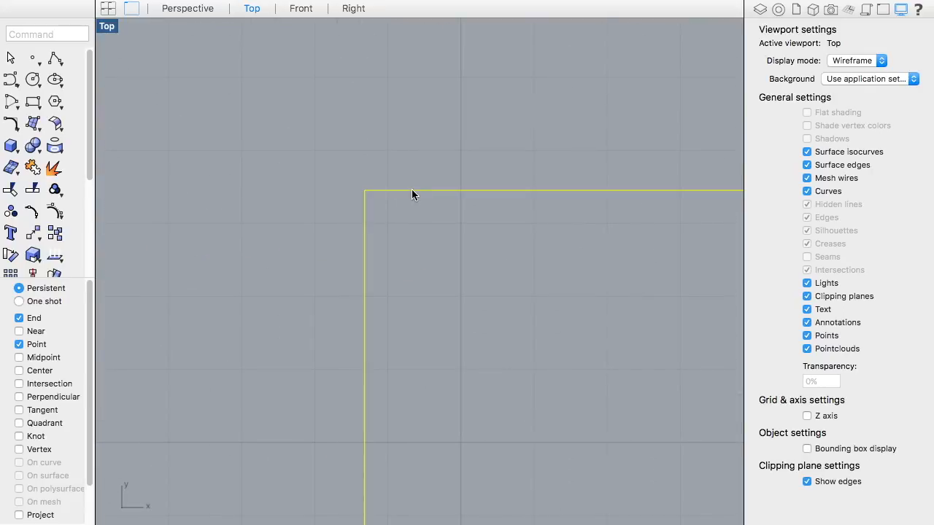
{"action": "right_click", "coordinate": [256, 162]}
{"action": "left_click", "coordinate": [408, 165]}
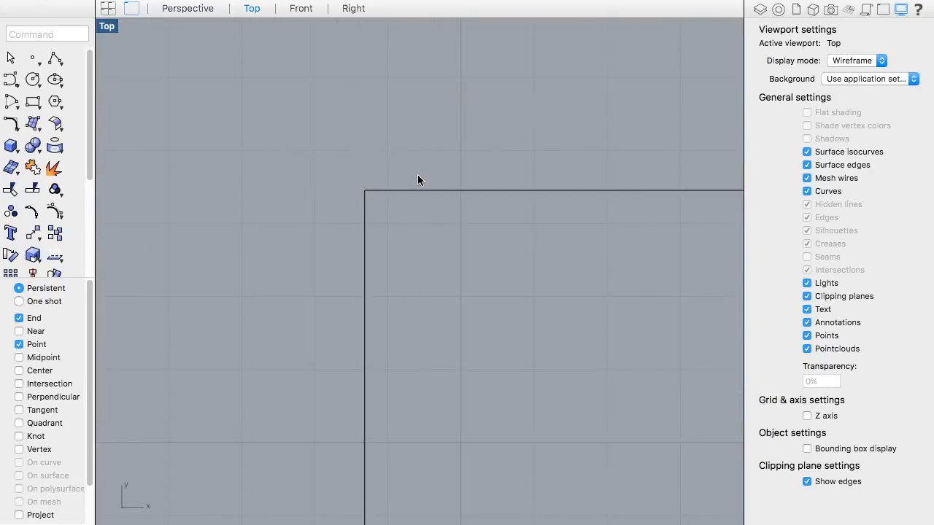
{"action": "left_click", "coordinate": [422, 190]}
{"action": "left_click", "coordinate": [365, 256]}
Step: Start Fillet curves repeat with radius 0.2 and fillet the rectangle's lower-left corner between its left and bottom edges
{"action": "left_click", "coordinate": [15, 127]}
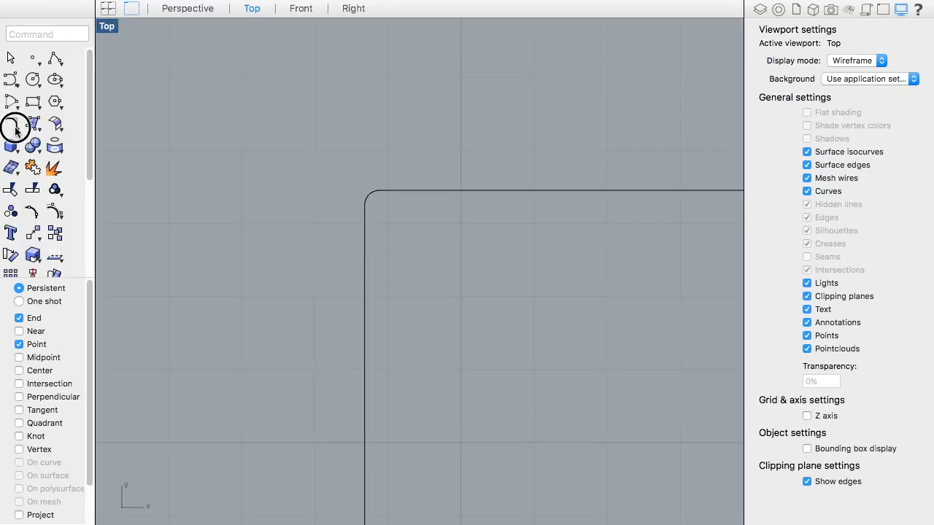
{"action": "left_click", "coordinate": [14, 118]}
{"action": "left_click", "coordinate": [37, 212]}
{"action": "left_click", "coordinate": [11, 132]}
{"action": "left_click_drag", "start_coordinate": [11, 132], "coordinate": [191, 153]}
{"action": "scroll", "coordinate": [329, 261], "scroll_direction": "down", "scroll_amount": 10}
{"action": "right_click_drag", "start_coordinate": [341, 359], "coordinate": [334, 253]}
{"action": "left_click", "coordinate": [333, 315]}
{"action": "left_click", "coordinate": [360, 371]}
Step: Fillet the rectangle's lower-right corner between its right and bottom edges with radius 0.2 and finish the repeating fillet
{"action": "right_click_drag", "start_coordinate": [455, 277], "coordinate": [23, 253]}
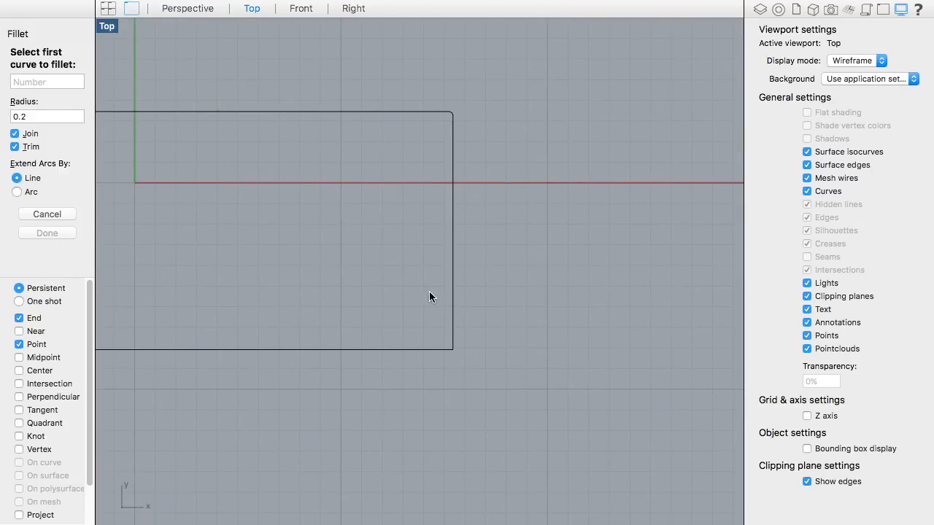
{"action": "left_click", "coordinate": [455, 284]}
{"action": "left_click", "coordinate": [430, 350]}
{"action": "right_click", "coordinate": [476, 230]}
{"action": "right_click", "coordinate": [475, 230]}
{"action": "mouse_move", "coordinate": [506, 218]}
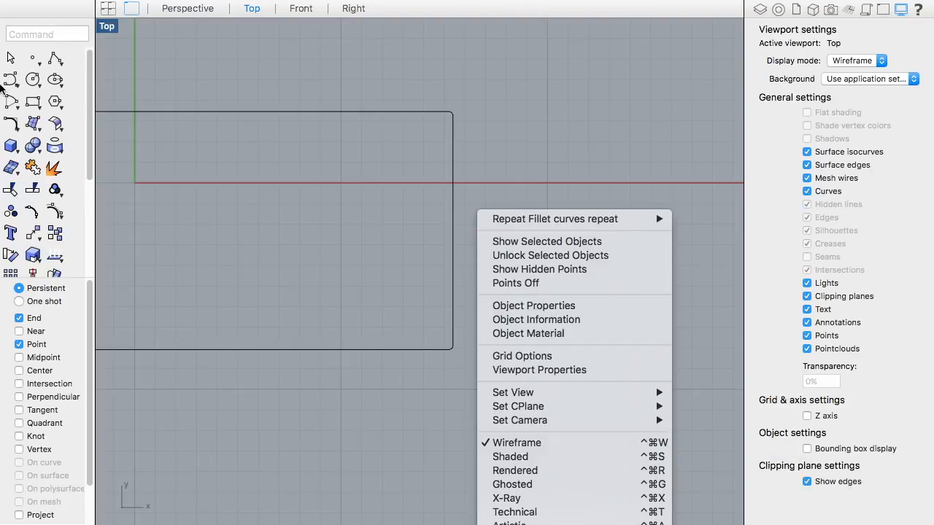
{"action": "left_click", "coordinate": [13, 127]}
{"action": "left_click", "coordinate": [12, 125]}
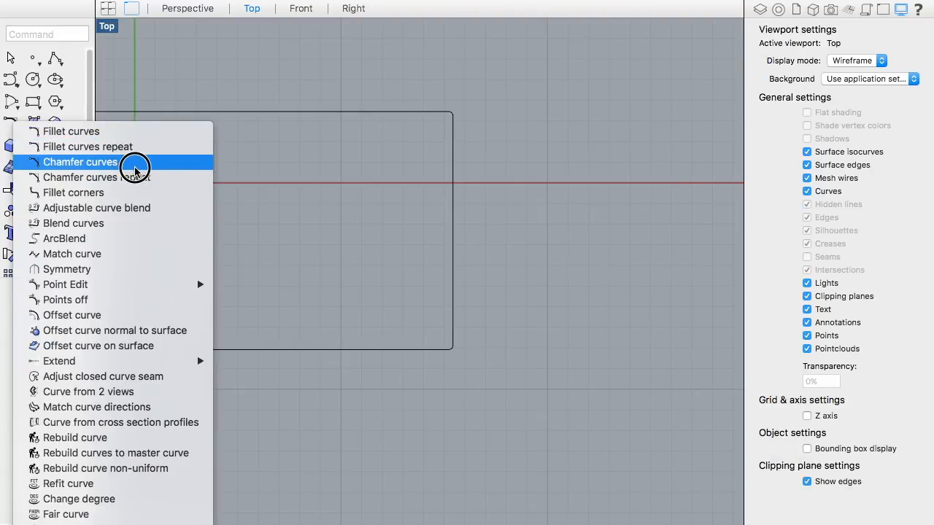
{"action": "left_click", "coordinate": [80, 162]}
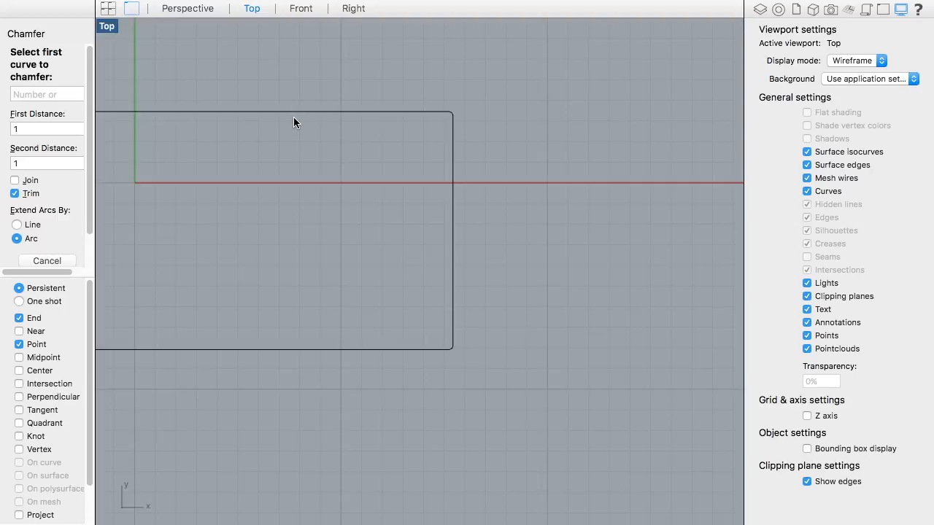
{"action": "scroll", "coordinate": [294, 119], "scroll_direction": "down", "scroll_amount": 5}
{"action": "left_click", "coordinate": [44, 261]}
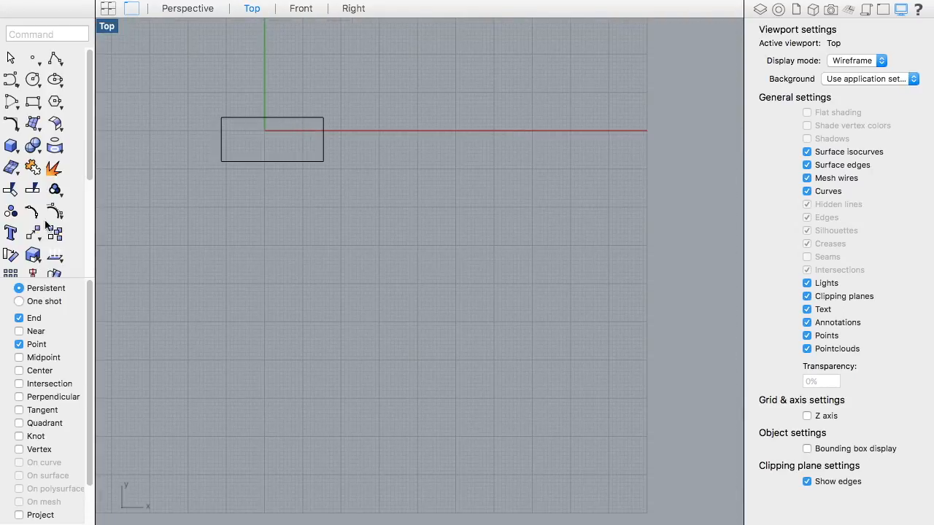
Step: Draw a second corner-to-corner rectangle below the filleted one, slightly offset toward the right
{"action": "left_click", "coordinate": [33, 104]}
{"action": "left_click", "coordinate": [238, 199]}
{"action": "left_click", "coordinate": [354, 247]}
Step: Chamfer the second rectangle's upper-right corner with first and second distances of 1, keeping Trim on and Join off
{"action": "left_click_drag", "start_coordinate": [11, 122], "coordinate": [78, 153]}
{"action": "scroll", "coordinate": [355, 228], "scroll_direction": "up", "scroll_amount": 5}
{"action": "left_click", "coordinate": [354, 168]}
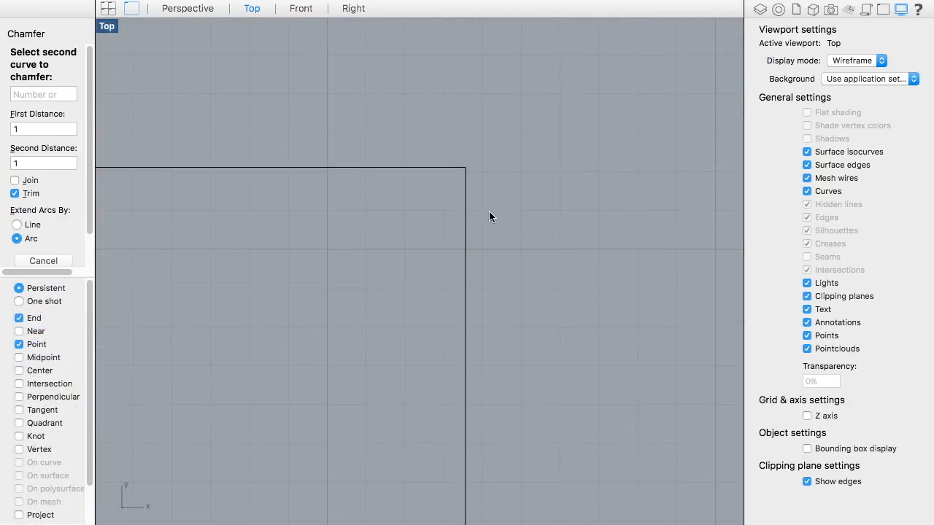
{"action": "left_click", "coordinate": [466, 243]}
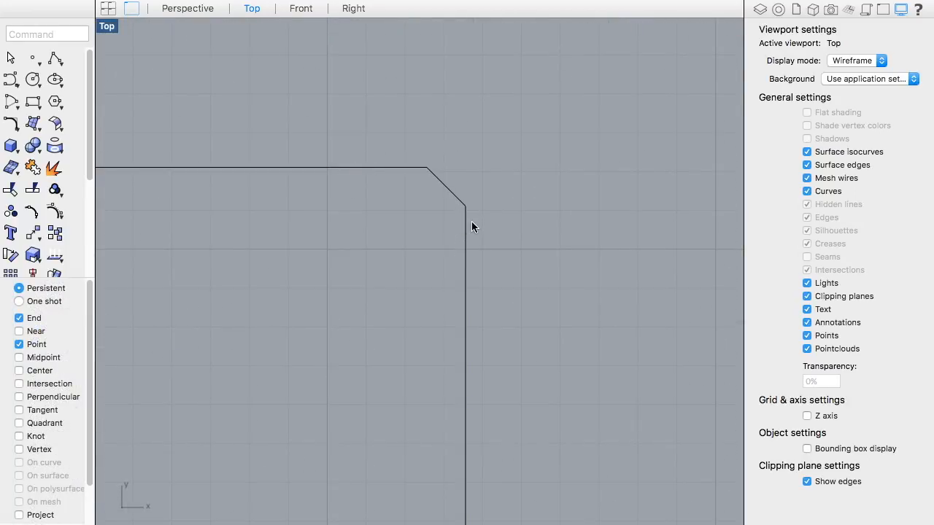
{"action": "left_click", "coordinate": [17, 129]}
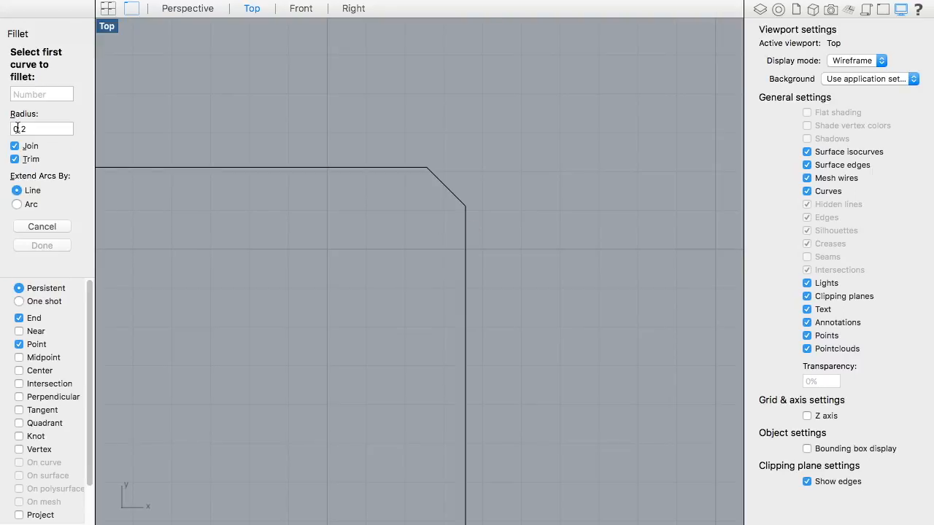
{"action": "left_click", "coordinate": [36, 227]}
{"action": "left_click", "coordinate": [13, 131]}
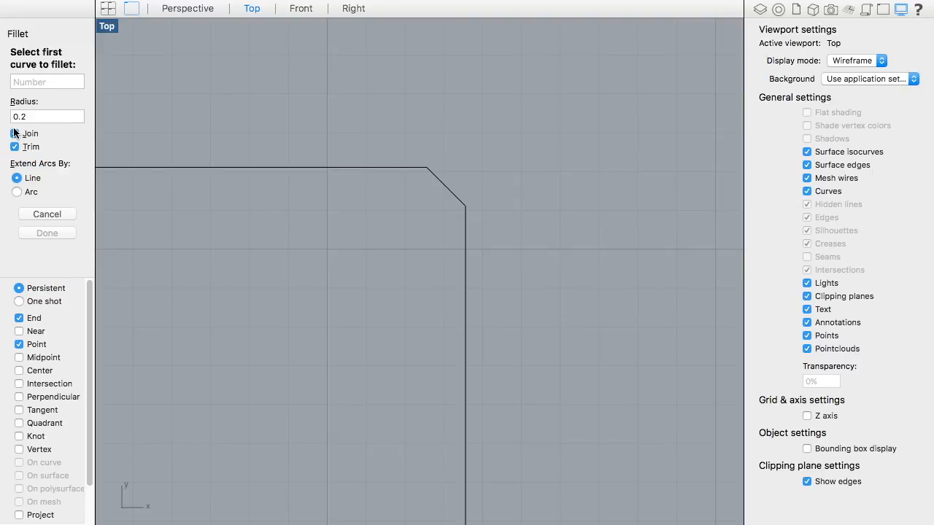
{"action": "left_click", "coordinate": [40, 214]}
Step: Chamfer the second rectangle's remaining three corners with Chamfer curves repeat, using distances of 1 and 1
{"action": "left_click", "coordinate": [12, 130]}
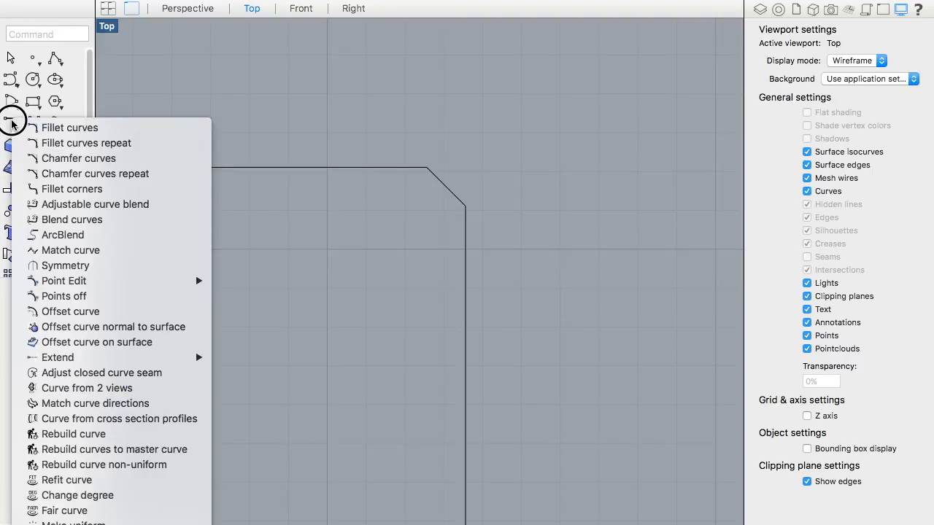
{"action": "left_click", "coordinate": [183, 173]}
{"action": "scroll", "coordinate": [185, 201], "scroll_direction": "down", "scroll_amount": 12}
{"action": "right_click_drag", "start_coordinate": [224, 194], "coordinate": [530, 92]}
{"action": "left_click", "coordinate": [572, 203]}
{"action": "left_click", "coordinate": [568, 227]}
{"action": "left_click", "coordinate": [243, 230]}
{"action": "left_click", "coordinate": [241, 219]}
{"action": "left_click", "coordinate": [247, 107]}
{"action": "left_click", "coordinate": [253, 92]}
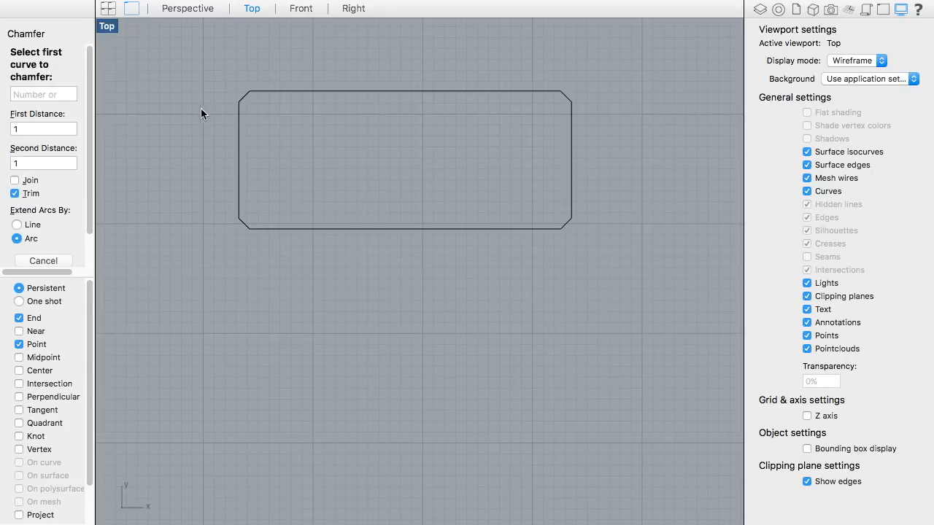
{"action": "left_click", "coordinate": [43, 261]}
{"action": "left_click", "coordinate": [13, 122]}
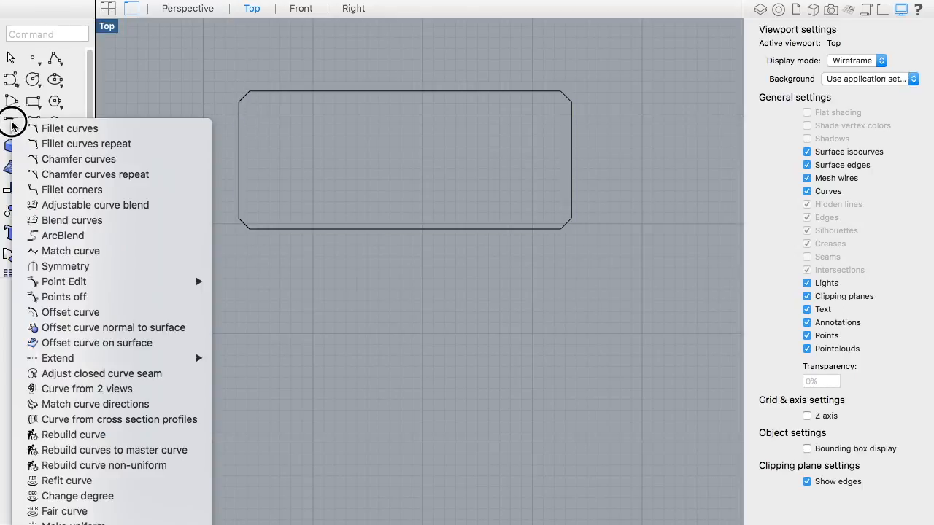
{"action": "left_click", "coordinate": [172, 189]}
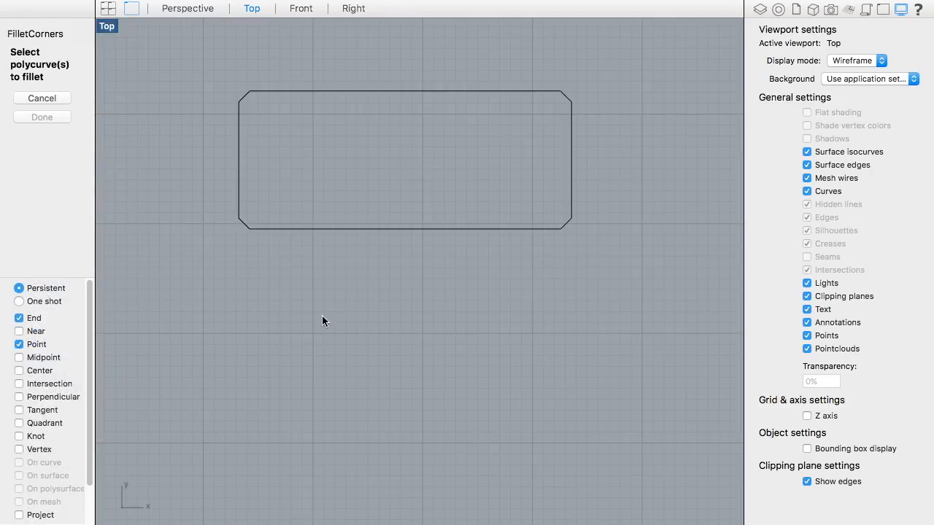
{"action": "left_click", "coordinate": [51, 102]}
Step: Draw a third corner-to-corner rectangle below the chamfered one
{"action": "left_click", "coordinate": [37, 96]}
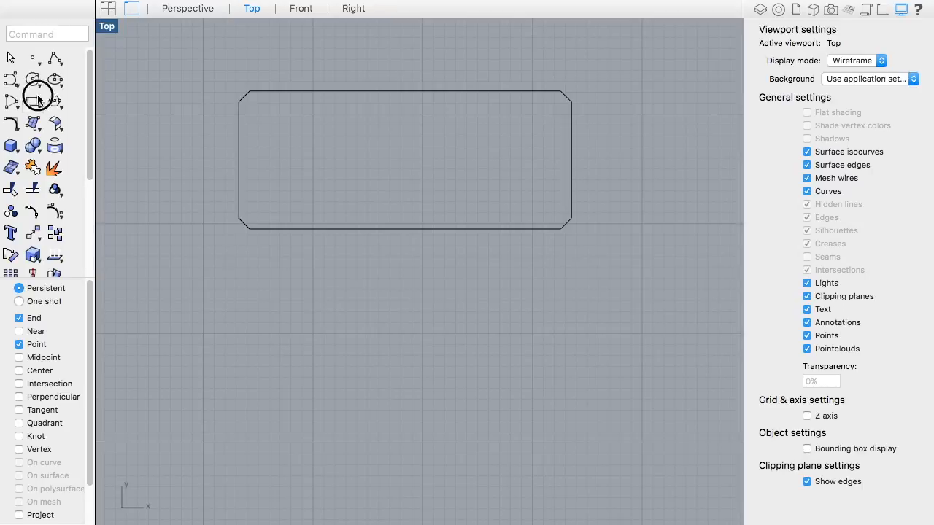
{"action": "left_click", "coordinate": [273, 318]}
{"action": "left_click", "coordinate": [605, 435]}
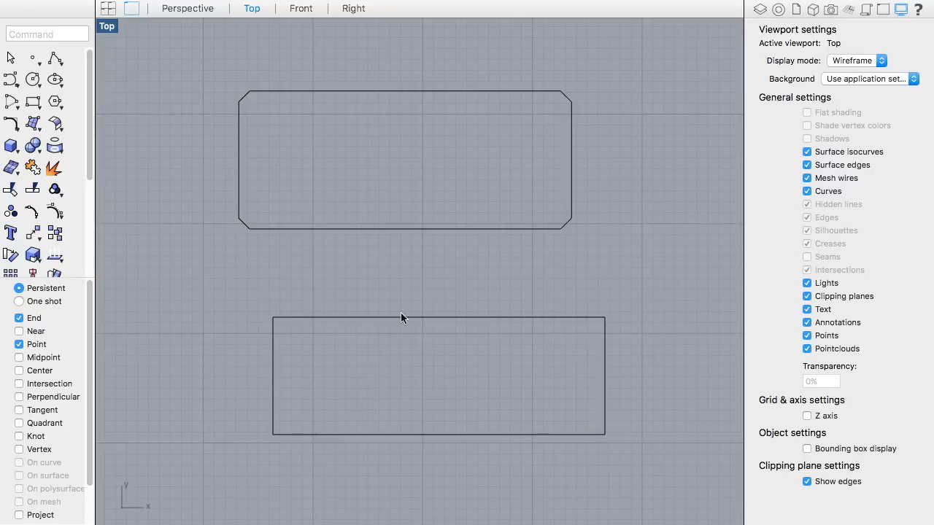
Step: Try to fillet all corners of the third rectangle at once with Fillet corners, picking the radius distance in the viewport
{"action": "left_click", "coordinate": [11, 130]}
{"action": "left_click", "coordinate": [119, 194]}
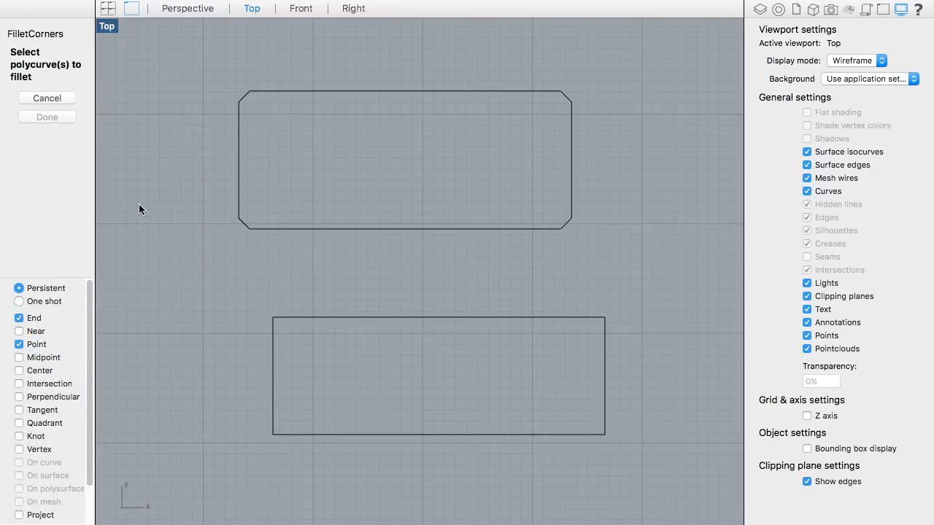
{"action": "left_click", "coordinate": [284, 323]}
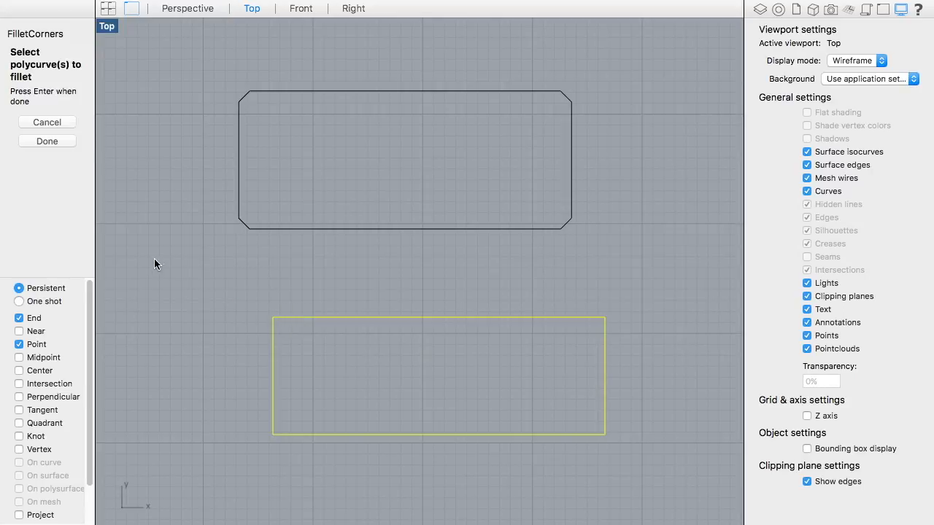
{"action": "key", "text": "Return"}
{"action": "scroll", "coordinate": [285, 318], "scroll_direction": "up", "scroll_amount": 5}
{"action": "scroll", "coordinate": [264, 319], "scroll_direction": "up", "scroll_amount": 1}
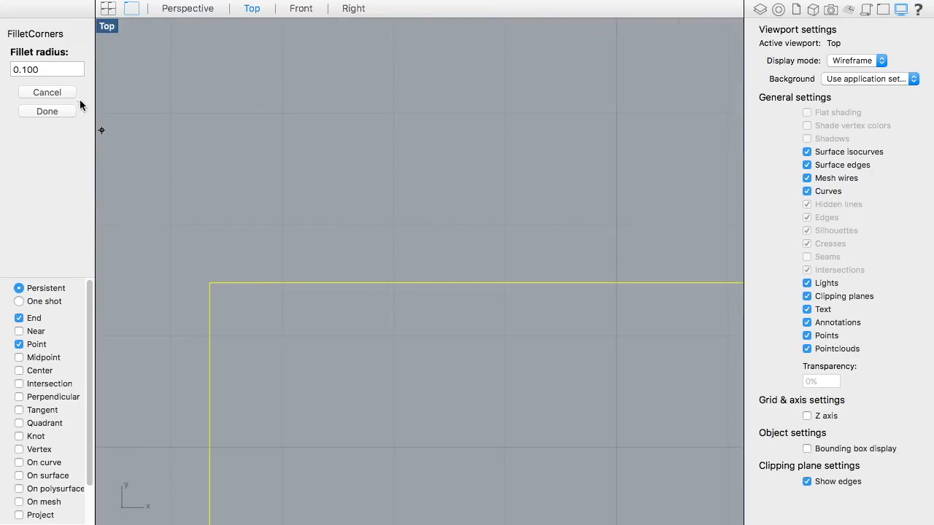
{"action": "left_click_drag", "start_coordinate": [57, 70], "coordinate": [1, 53]}
{"action": "type", "text": "-."}
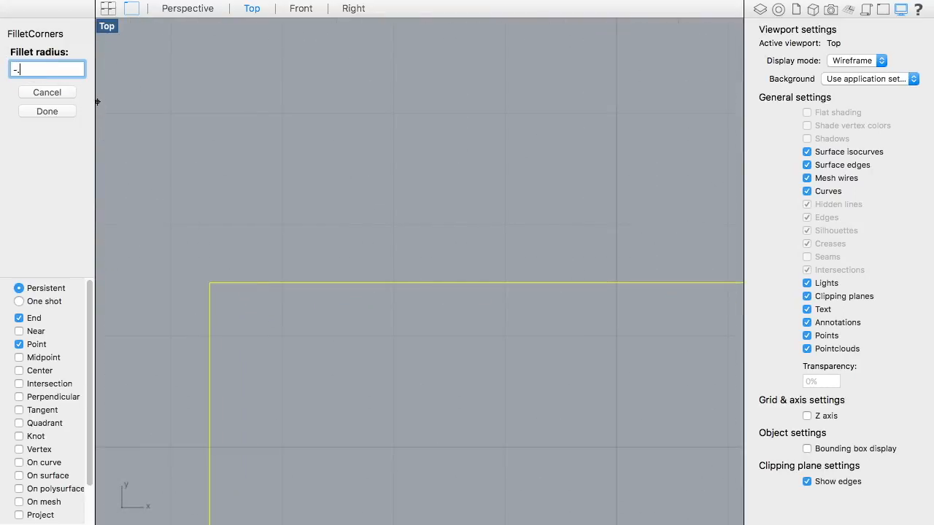
{"action": "key", "text": "Return"}
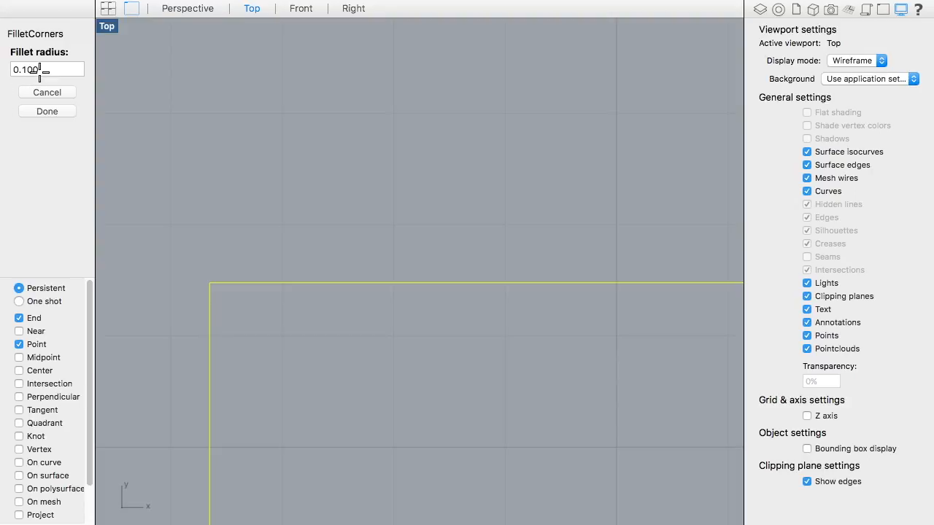
{"action": "left_click", "coordinate": [336, 183]}
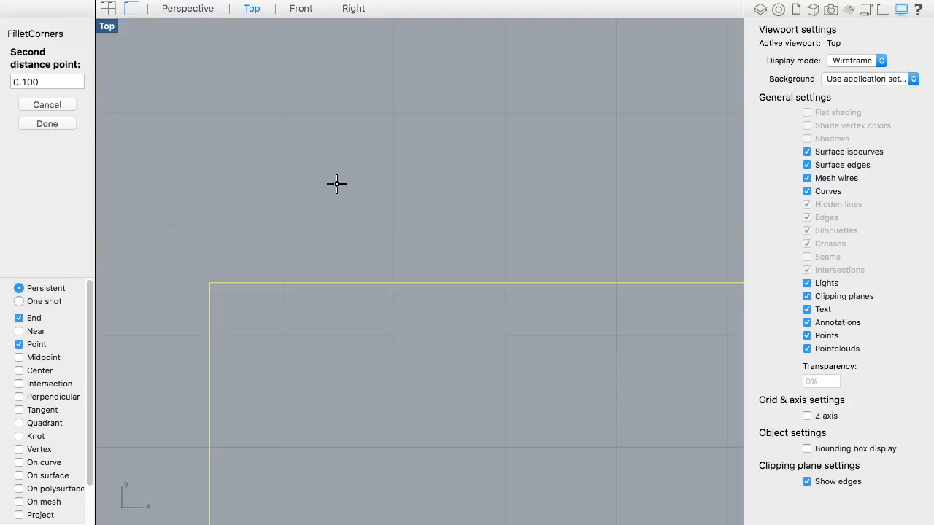
{"action": "left_click", "coordinate": [336, 183]}
{"action": "scroll", "coordinate": [336, 183], "scroll_direction": "down", "scroll_amount": 5}
Step: Repeat Fillet corners on the third rectangle with a radius of 0.05
{"action": "left_click", "coordinate": [387, 190]}
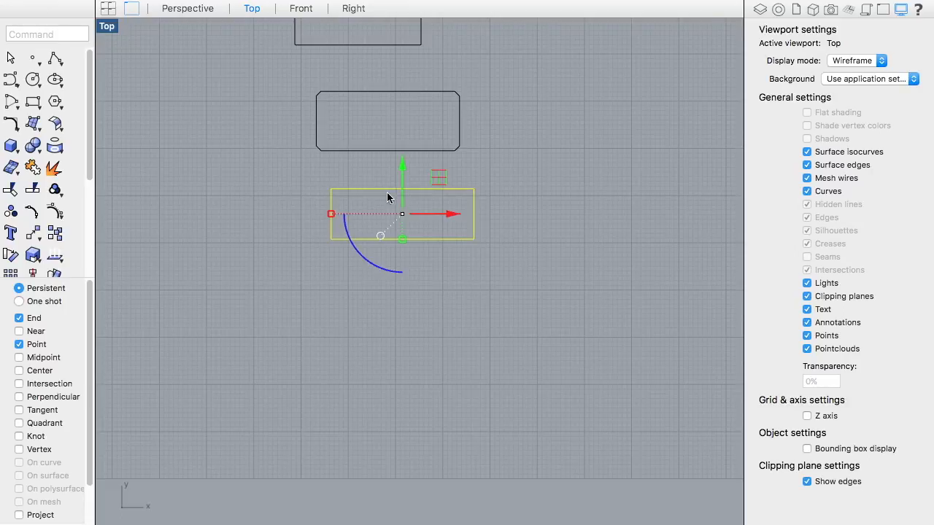
{"action": "right_click", "coordinate": [517, 211]}
{"action": "left_click", "coordinate": [527, 216]}
{"action": "scroll", "coordinate": [461, 211], "scroll_direction": "up", "scroll_amount": 5}
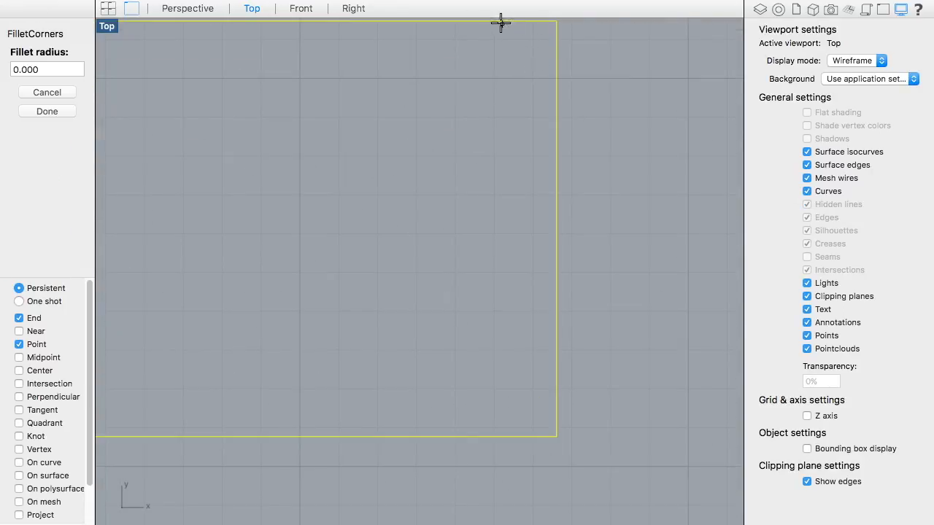
{"action": "double_click", "coordinate": [9, 69]}
{"action": "type", "text": "0"}
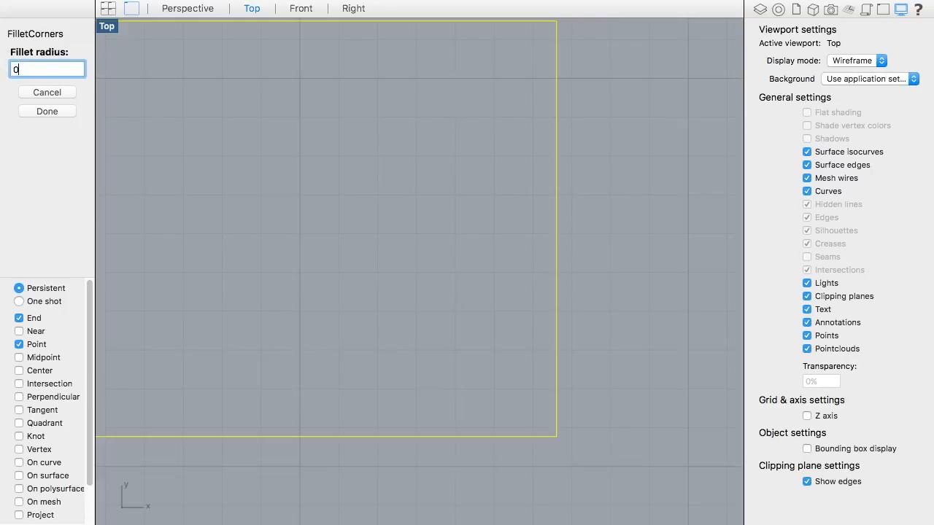
{"action": "type", "text": ".0"}
{"action": "key", "text": "Return"}
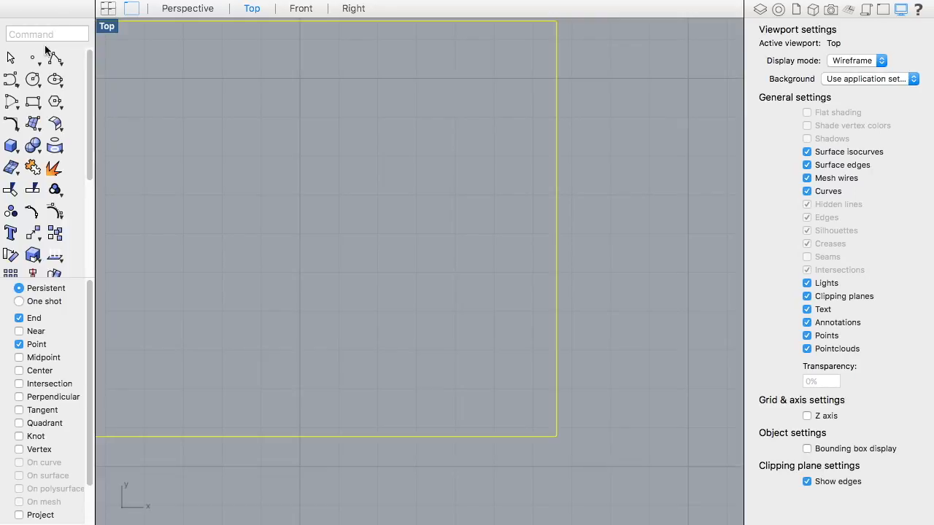
Step: Inspect the third rectangle's upper-right corner up close, and delete that rectangle
{"action": "scroll", "coordinate": [560, 17], "scroll_direction": "up", "scroll_amount": 2}
{"action": "right_click_drag", "start_coordinate": [580, 27], "coordinate": [545, 340]}
{"action": "scroll", "coordinate": [546, 340], "scroll_direction": "up", "scroll_amount": 8}
{"action": "scroll", "coordinate": [548, 148], "scroll_direction": "up", "scroll_amount": 8}
{"action": "scroll", "coordinate": [515, 191], "scroll_direction": "down", "scroll_amount": 10}
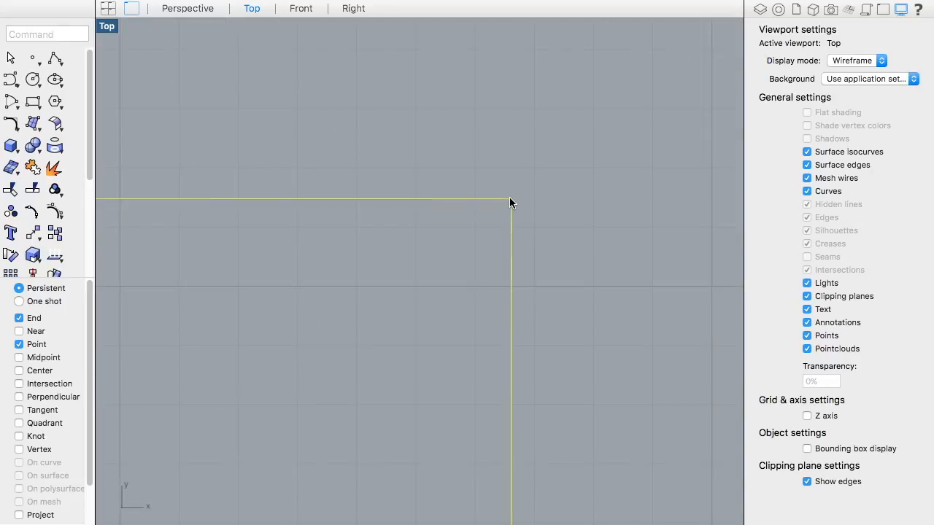
{"action": "key", "text": "Delete"}
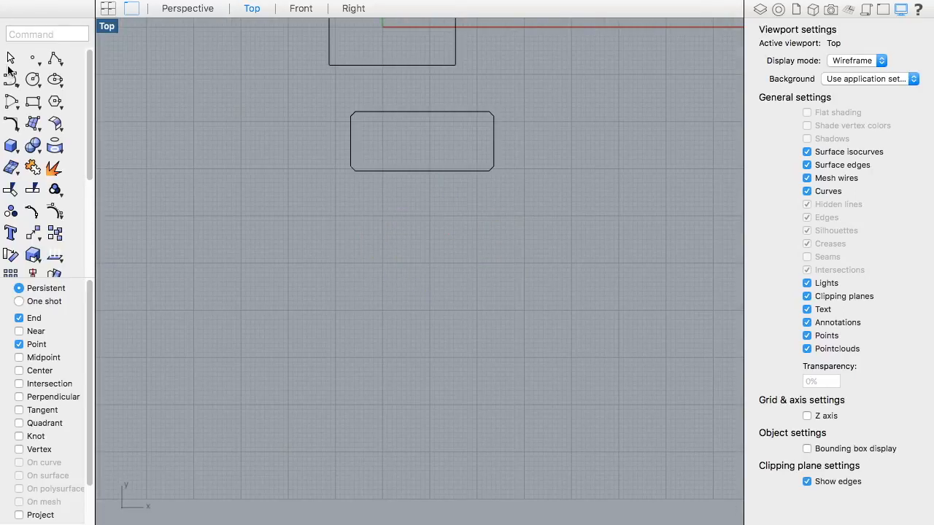
Step: Draw a new, wider corner-to-corner rectangle below the chamfered one
{"action": "left_click", "coordinate": [33, 101]}
{"action": "left_click", "coordinate": [322, 203]}
{"action": "left_click", "coordinate": [563, 269]}
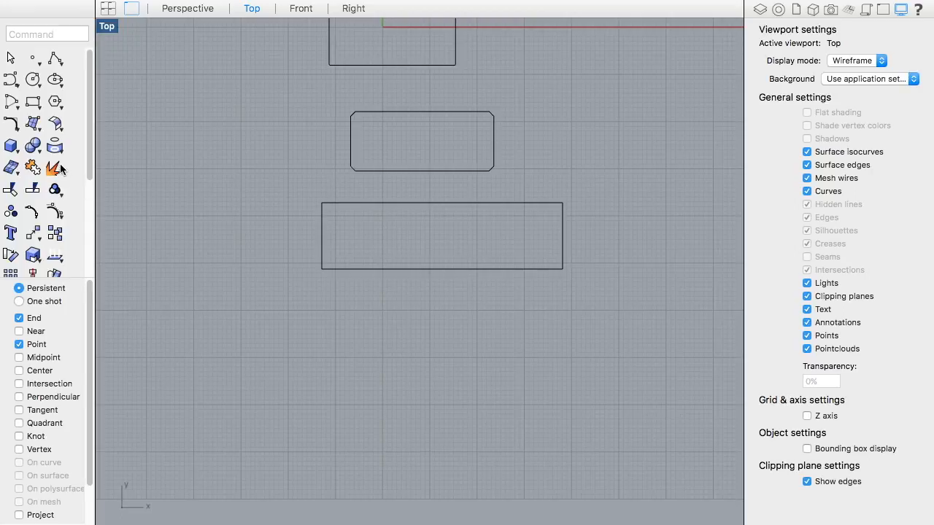
Step: Fillet all corners of the new wide rectangle at once with Fillet corners, accepting radius 0.050
{"action": "left_click_drag", "start_coordinate": [20, 128], "coordinate": [79, 192]}
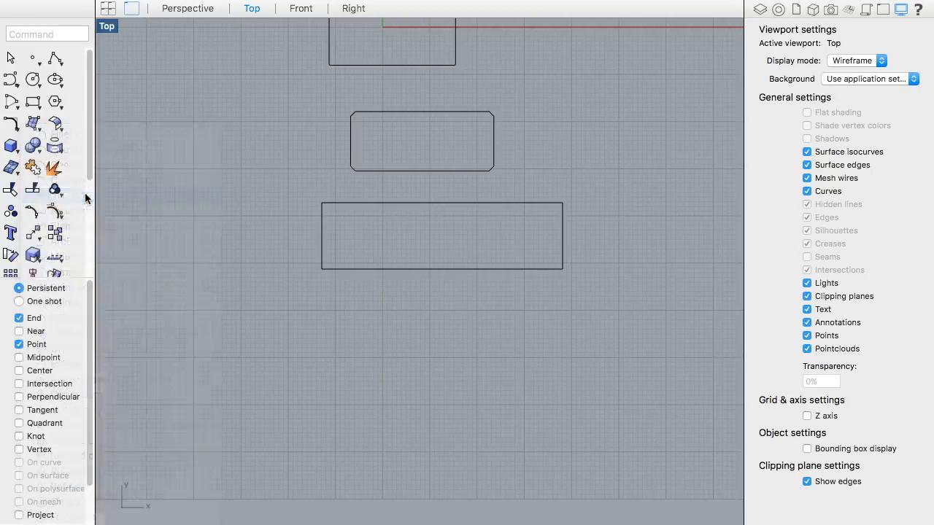
{"action": "left_click", "coordinate": [466, 204]}
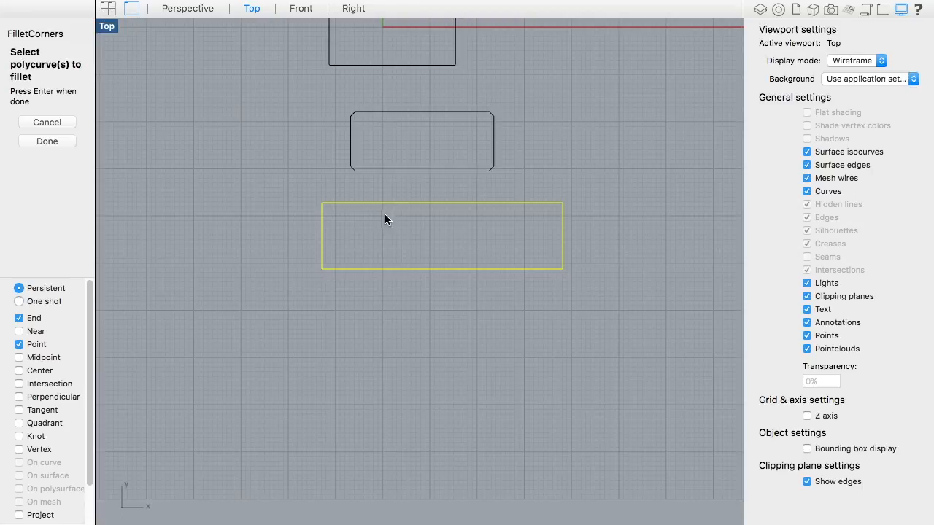
{"action": "scroll", "coordinate": [317, 188], "scroll_direction": "up", "scroll_amount": 13}
{"action": "right_click", "coordinate": [317, 188]}
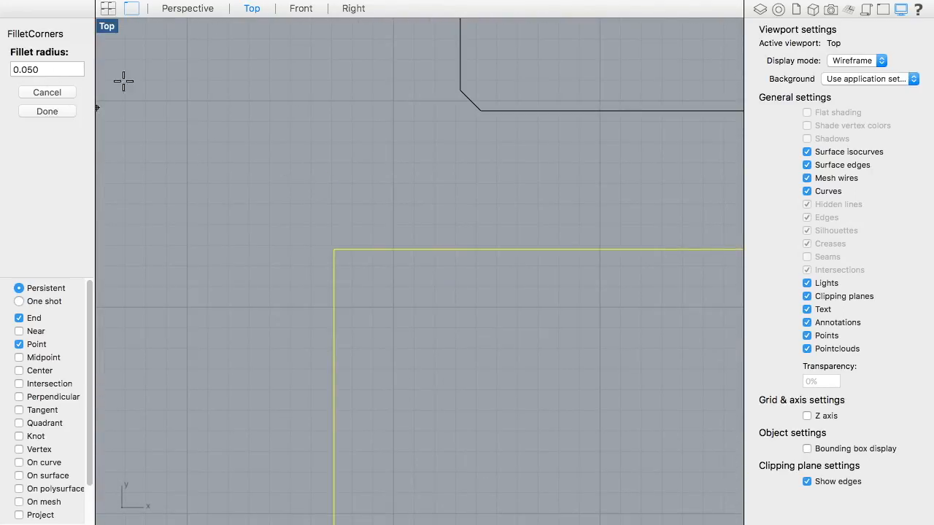
{"action": "scroll", "coordinate": [292, 292], "scroll_direction": "up", "scroll_amount": 8}
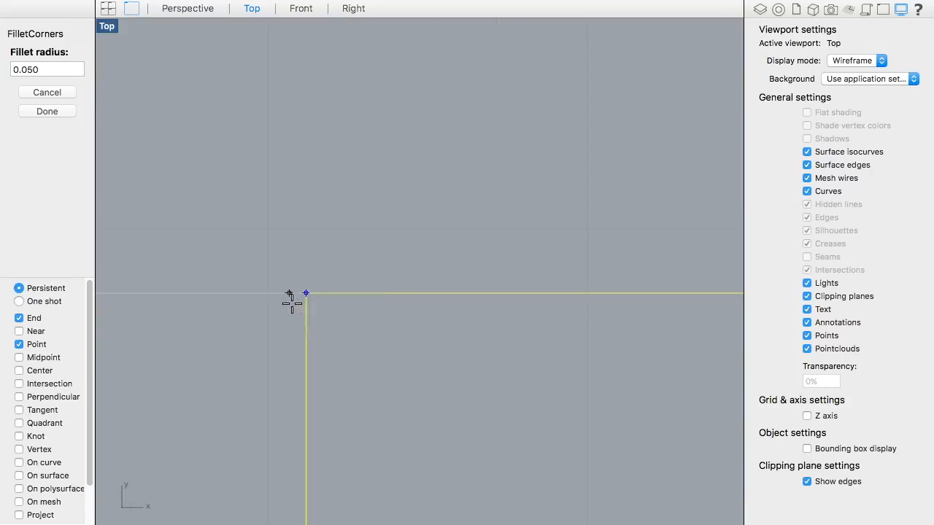
{"action": "scroll", "coordinate": [323, 308], "scroll_direction": "up", "scroll_amount": 5}
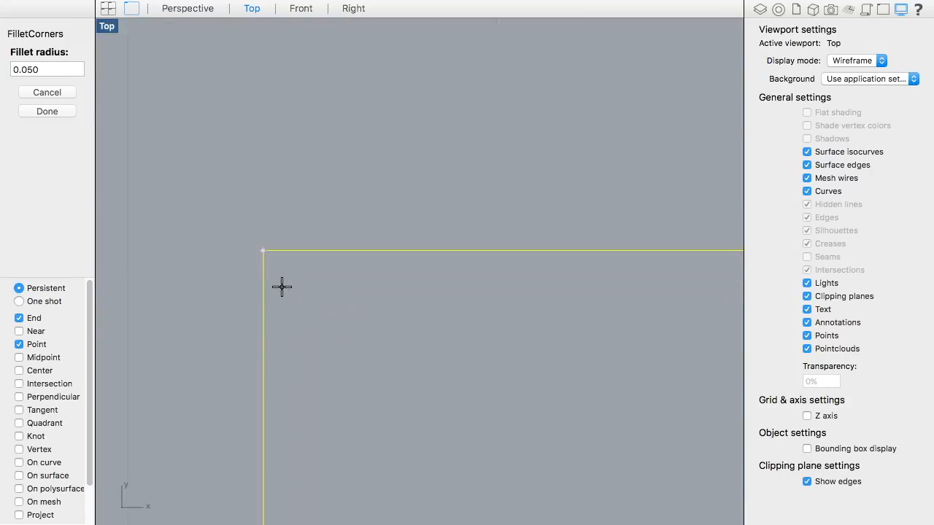
{"action": "right_click", "coordinate": [281, 287]}
{"action": "scroll", "coordinate": [292, 339], "scroll_direction": "down", "scroll_amount": 10}
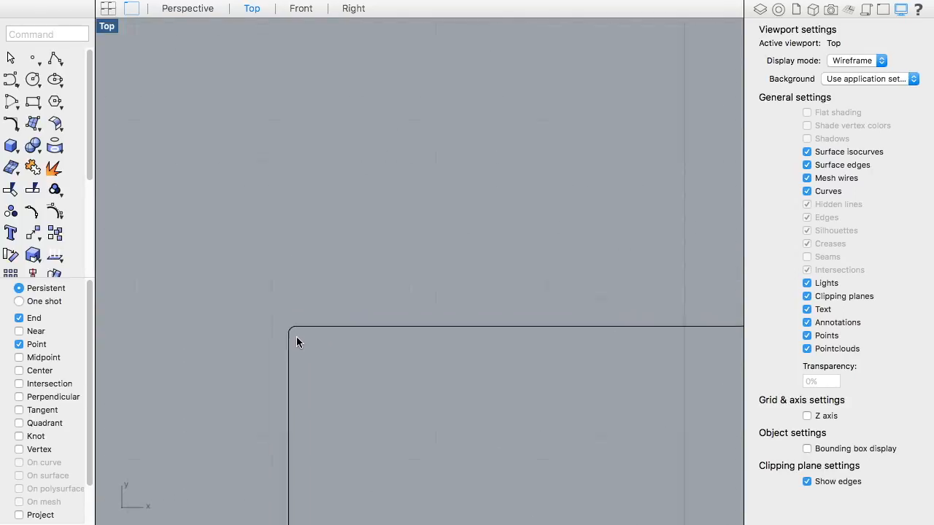
Step: Examine the rounded corners of the wide filleted rectangle up close
{"action": "right_click_drag", "start_coordinate": [689, 210], "coordinate": [1, 262]}
{"action": "right_click_drag", "start_coordinate": [450, 245], "coordinate": [746, 239]}
{"action": "scroll", "coordinate": [327, 266], "scroll_direction": "up", "scroll_amount": 2}
{"action": "scroll", "coordinate": [327, 266], "scroll_direction": "up", "scroll_amount": 5}
{"action": "scroll", "coordinate": [177, 324], "scroll_direction": "up", "scroll_amount": 8}
{"action": "scroll", "coordinate": [177, 325], "scroll_direction": "down", "scroll_amount": 12}
{"action": "right_click_drag", "start_coordinate": [242, 313], "coordinate": [499, 230]}
{"action": "scroll", "coordinate": [499, 231], "scroll_direction": "down", "scroll_amount": 13}
Step: Delete the wide filleted rectangle, the chamfered rectangle and the remaining rectangle at the origin
{"action": "left_click", "coordinate": [504, 261]}
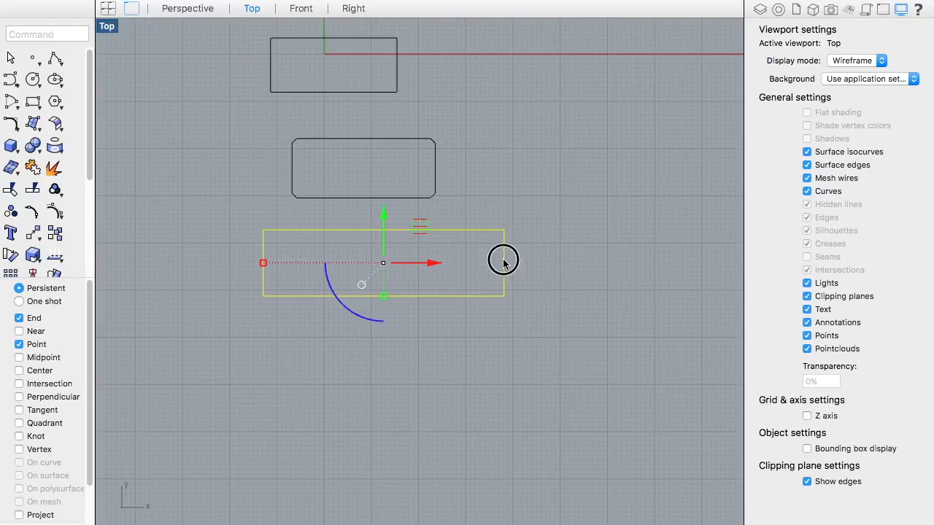
{"action": "key", "text": "Delete"}
{"action": "left_click", "coordinate": [436, 181]}
{"action": "key", "text": "Delete"}
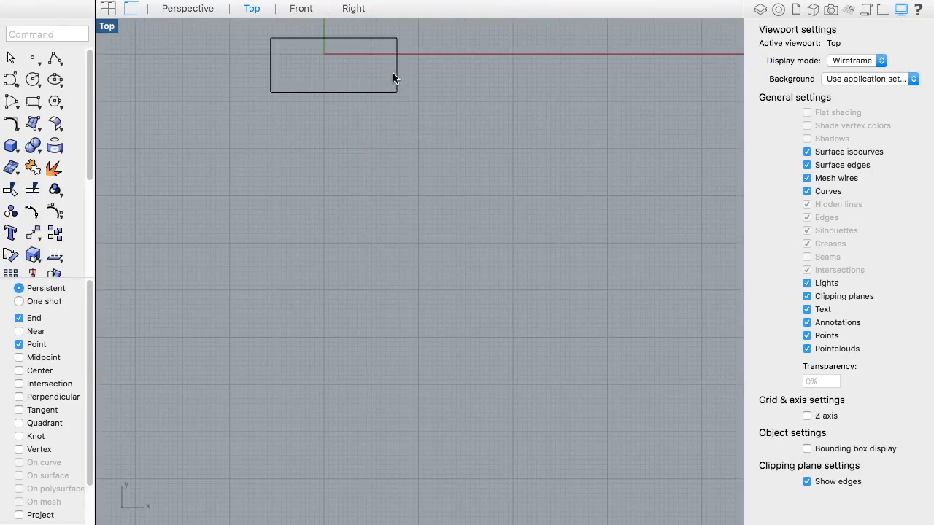
{"action": "left_click", "coordinate": [396, 73]}
{"action": "key", "text": "Delete"}
{"action": "left_click", "coordinate": [11, 124]}
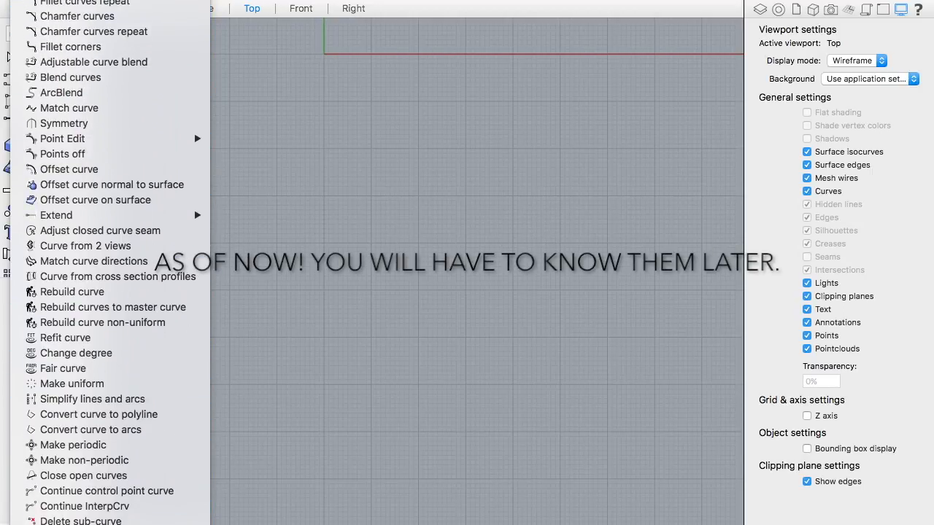
{"action": "left_click", "coordinate": [491, 103]}
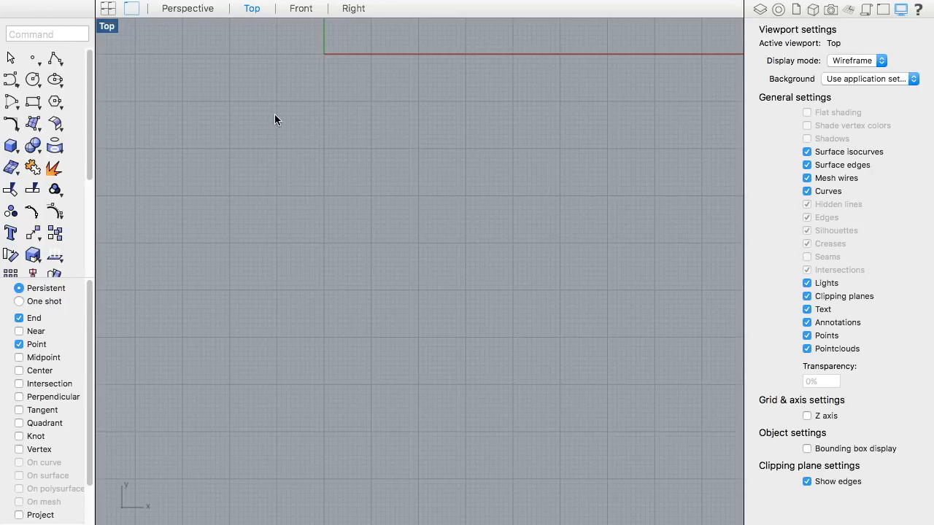
{"action": "type", "text": "gf"}
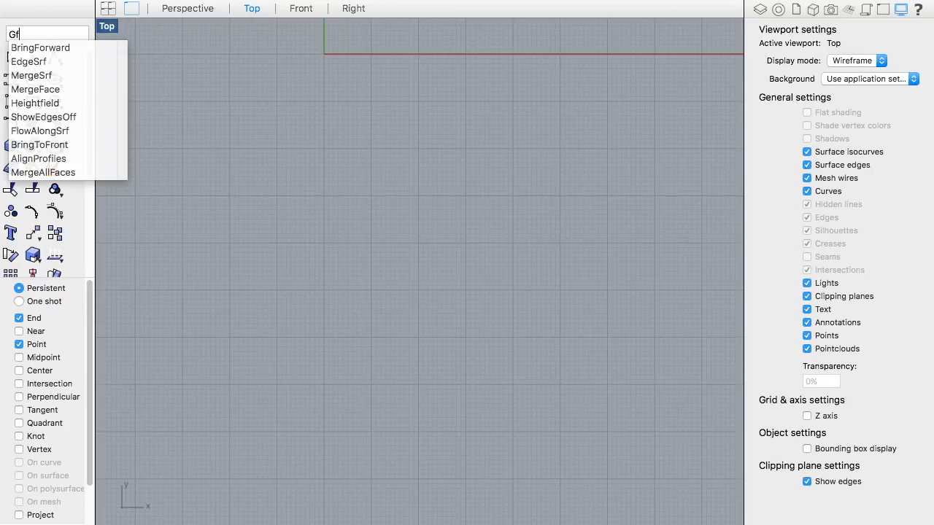
{"action": "key", "text": "BackSpace"}
{"action": "key", "text": "BackSpace"}
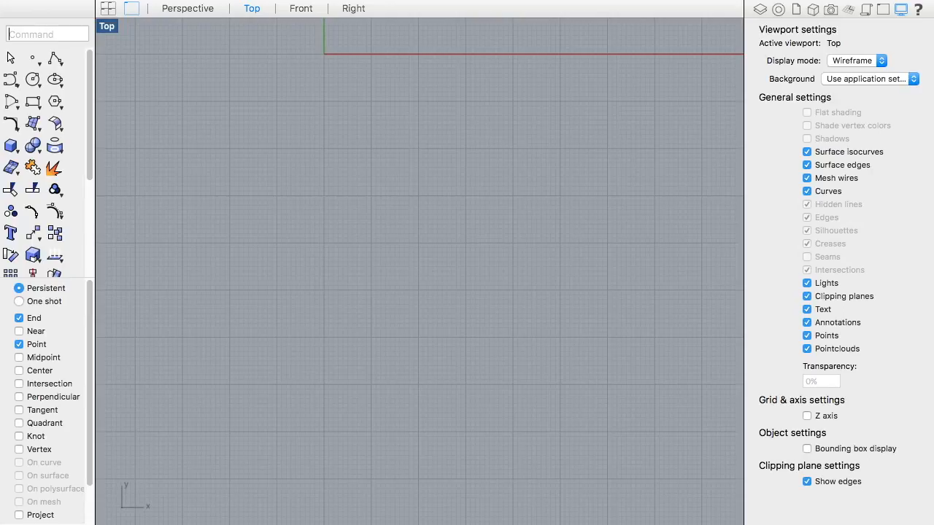
{"action": "type", "text": "Rotate"}
{"action": "key", "text": "Return"}
{"action": "key", "text": "Escape"}
{"action": "left_click", "coordinate": [116, 1]}
{"action": "left_click", "coordinate": [43, 30]}
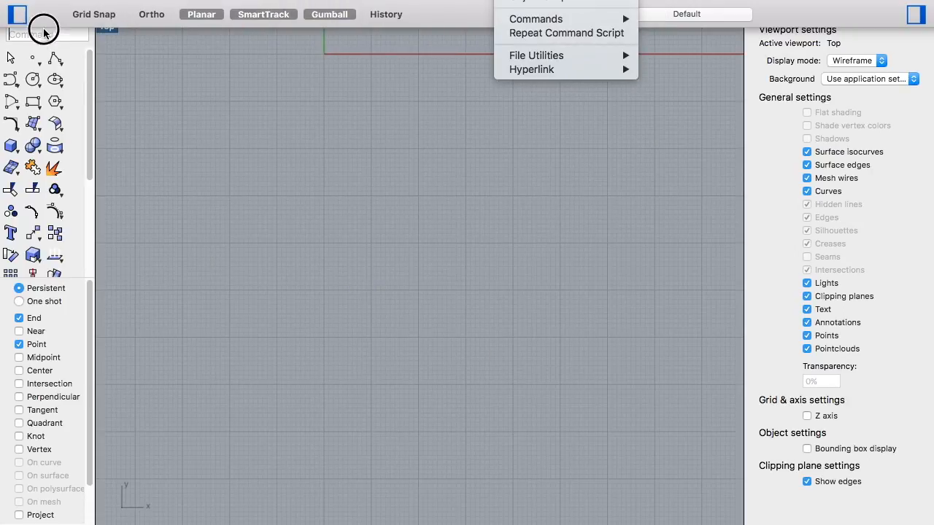
{"action": "left_click", "coordinate": [15, 140]}
Step: Create a triangular surface from three corner points below the x axis, with the Top viewport set to Shaded display
{"action": "left_click_drag", "start_coordinate": [36, 121], "coordinate": [63, 132]}
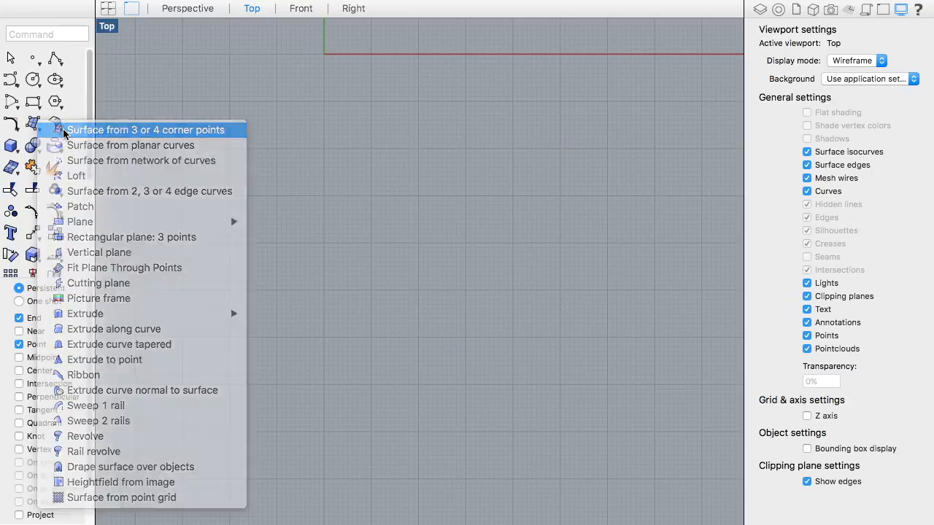
{"action": "left_click", "coordinate": [112, 34]}
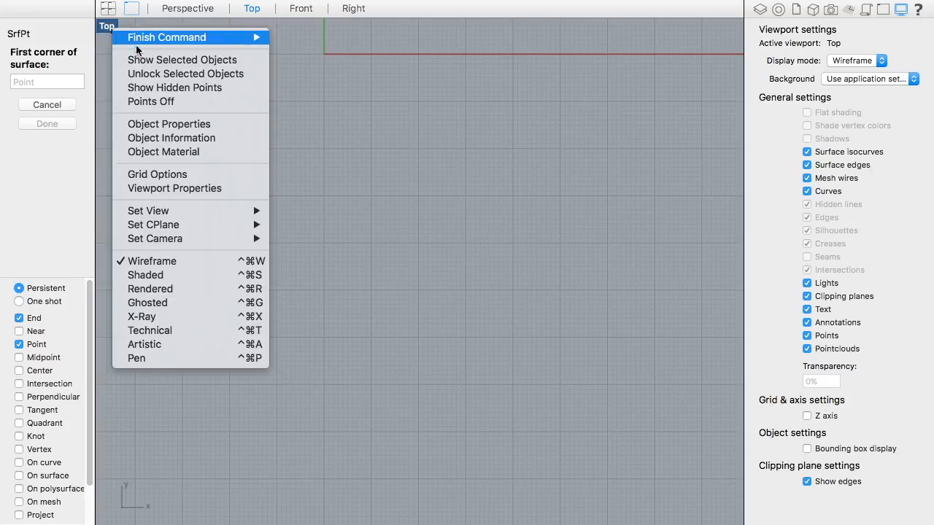
{"action": "left_click", "coordinate": [208, 275]}
{"action": "left_click", "coordinate": [238, 167]}
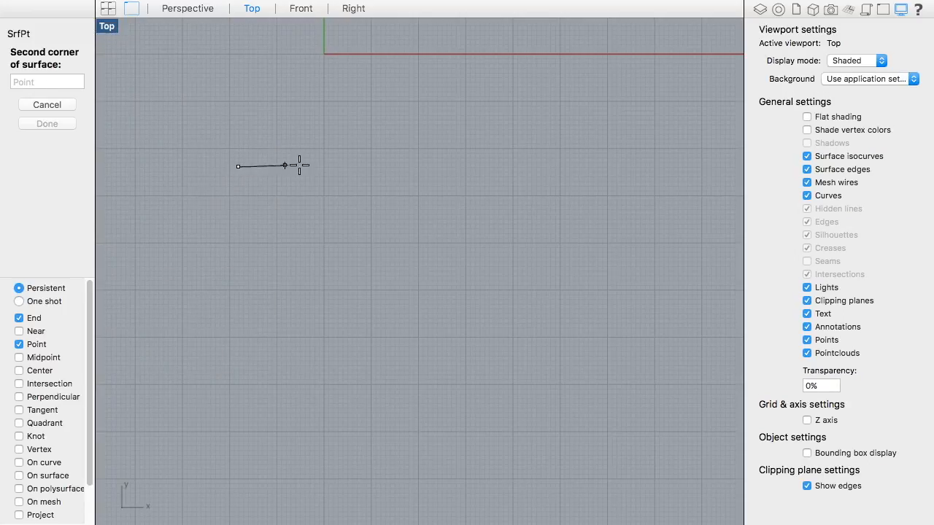
{"action": "left_click", "coordinate": [573, 166]}
{"action": "left_click", "coordinate": [372, 355]}
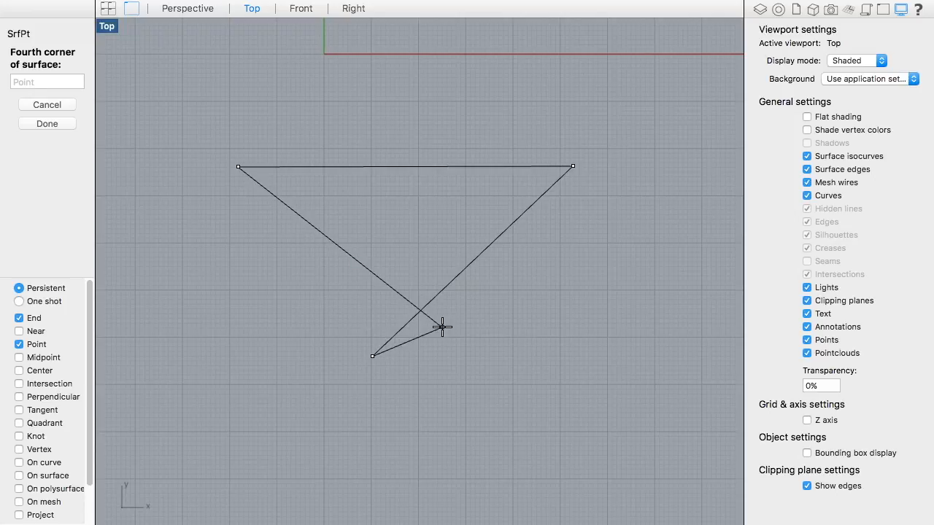
{"action": "key", "text": "Return"}
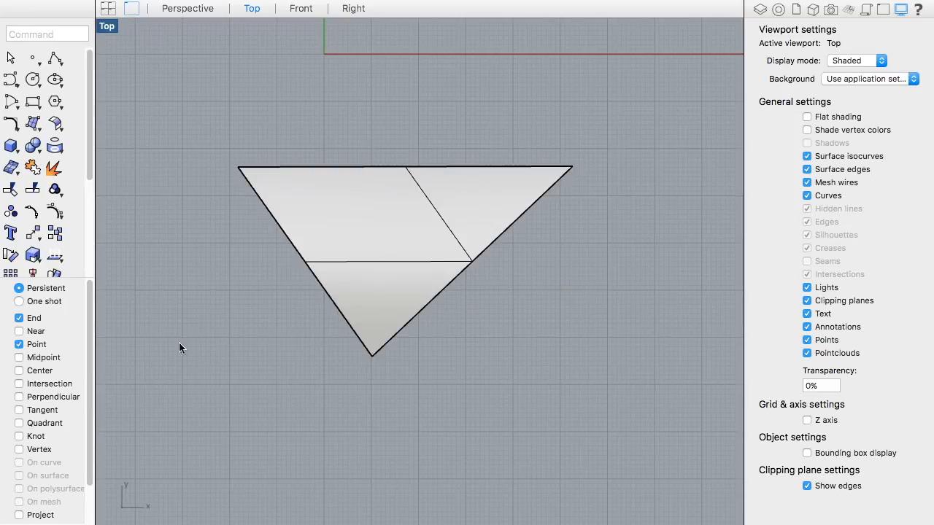
Step: Create a four-sided surface from four corner points below the triangular surface
{"action": "right_click", "coordinate": [135, 362]}
{"action": "left_click", "coordinate": [164, 218]}
{"action": "left_click", "coordinate": [135, 387]}
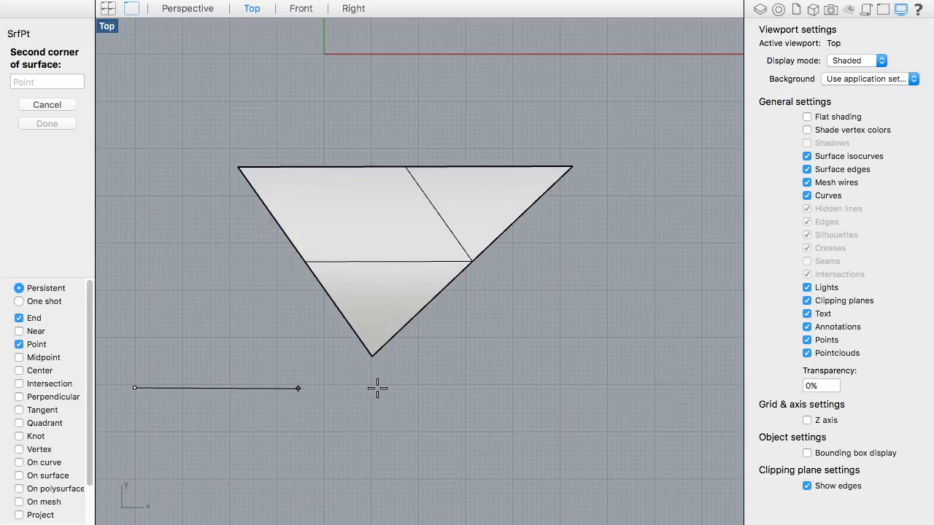
{"action": "left_click", "coordinate": [469, 378]}
{"action": "left_click", "coordinate": [464, 422]}
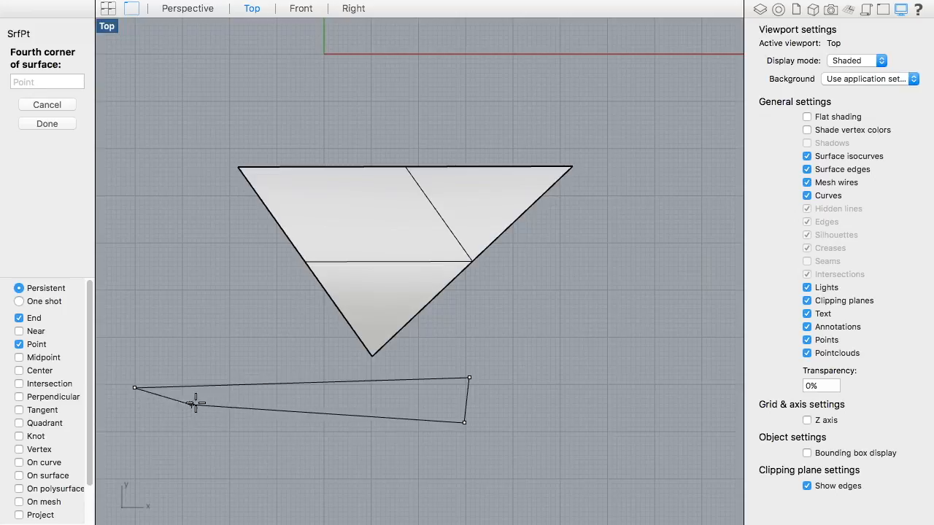
{"action": "left_click", "coordinate": [204, 490]}
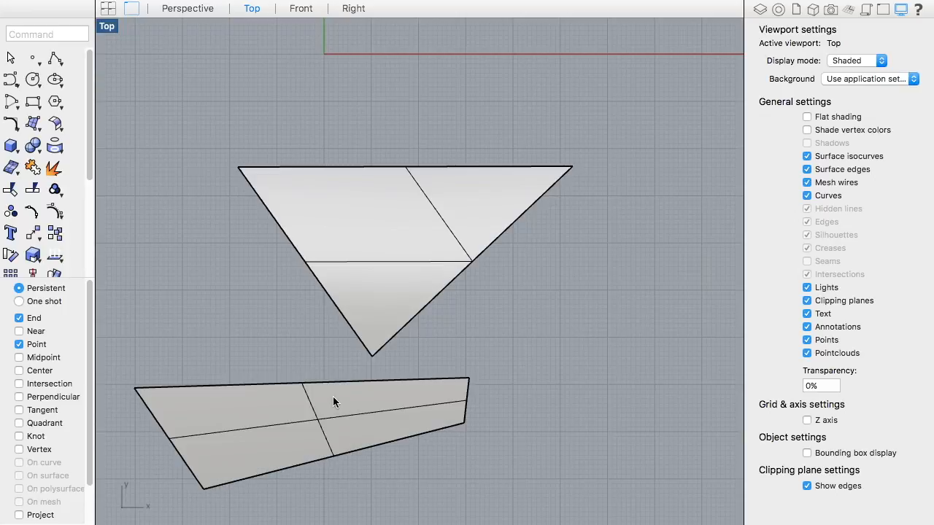
Step: Draw a closed, irregular polyline with a narrow spike and a notch beside the two surfaces
{"action": "left_click_drag", "start_coordinate": [41, 118], "coordinate": [92, 142]}
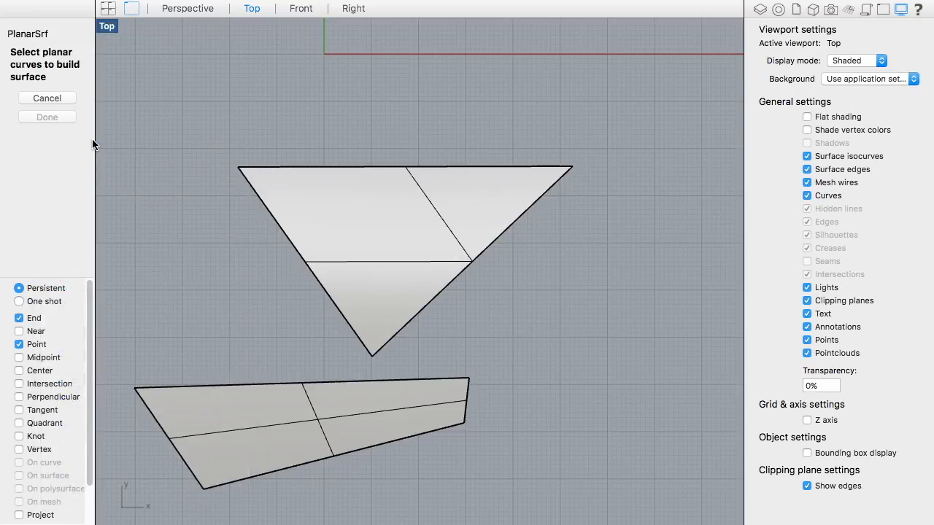
{"action": "left_click", "coordinate": [33, 96]}
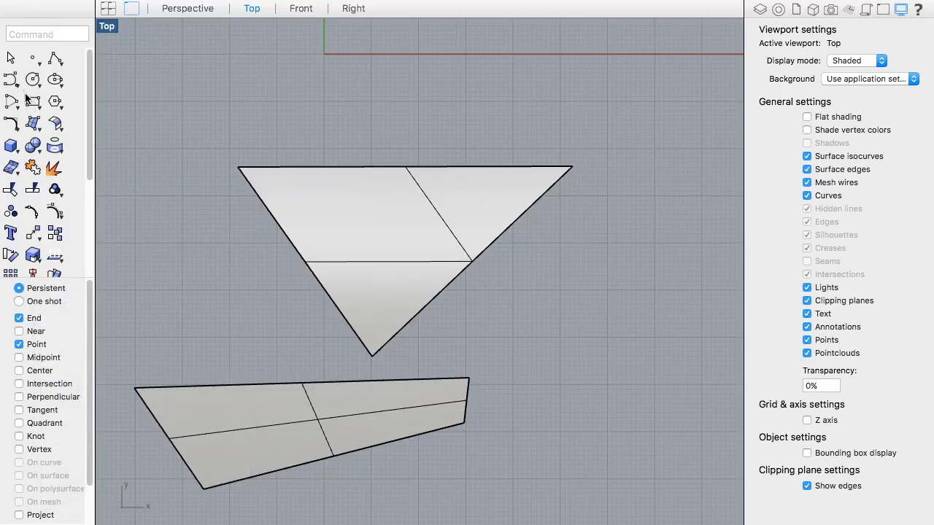
{"action": "left_click", "coordinate": [55, 60]}
{"action": "left_click", "coordinate": [566, 248]}
{"action": "left_click", "coordinate": [577, 252]}
{"action": "left_click", "coordinate": [562, 286]}
{"action": "left_click", "coordinate": [574, 299]}
{"action": "left_click", "coordinate": [667, 264]}
{"action": "left_click", "coordinate": [669, 427]}
{"action": "left_click", "coordinate": [542, 446]}
{"action": "left_click", "coordinate": [538, 379]}
{"action": "left_click", "coordinate": [613, 360]}
{"action": "left_click", "coordinate": [553, 333]}
{"action": "left_click", "coordinate": [472, 281]}
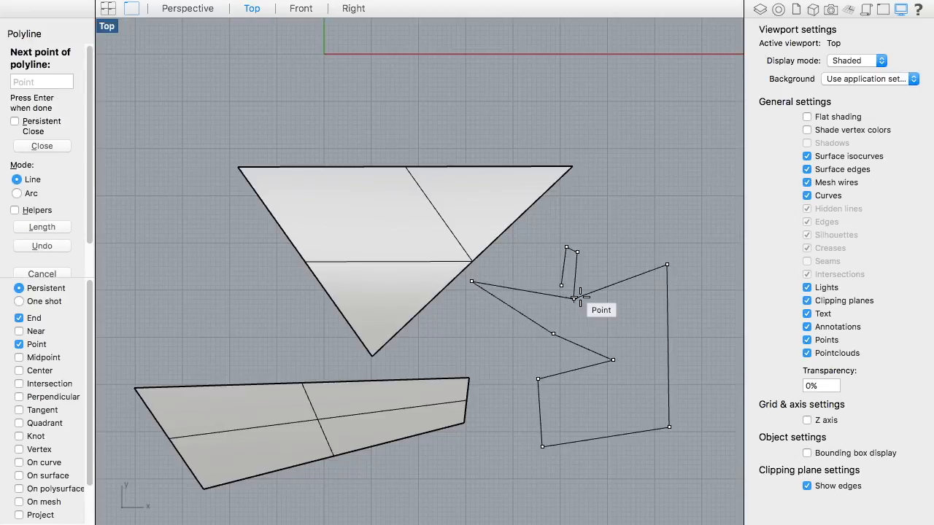
{"action": "left_click", "coordinate": [574, 299]}
{"action": "key", "text": "Return"}
Step: Fill the irregular closed polyline using Surface from planar curves
{"action": "left_click", "coordinate": [575, 255]}
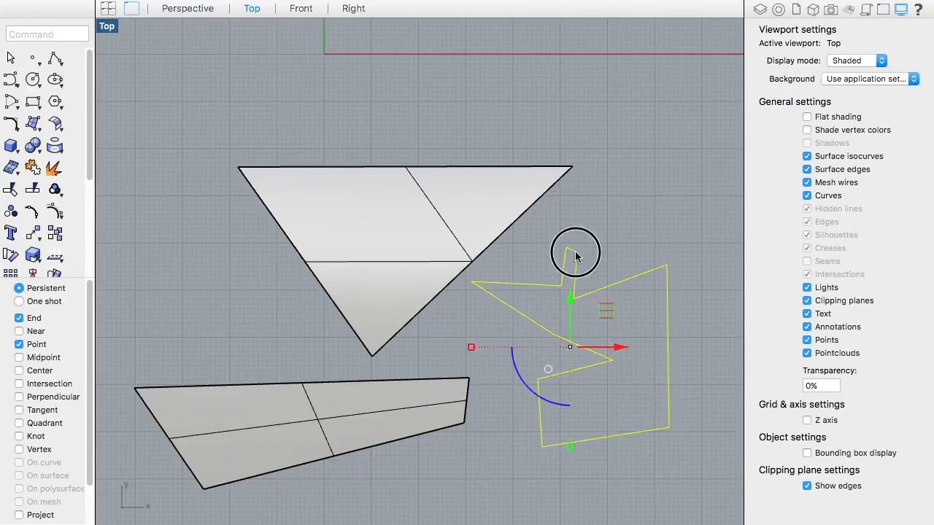
{"action": "left_click", "coordinate": [38, 128]}
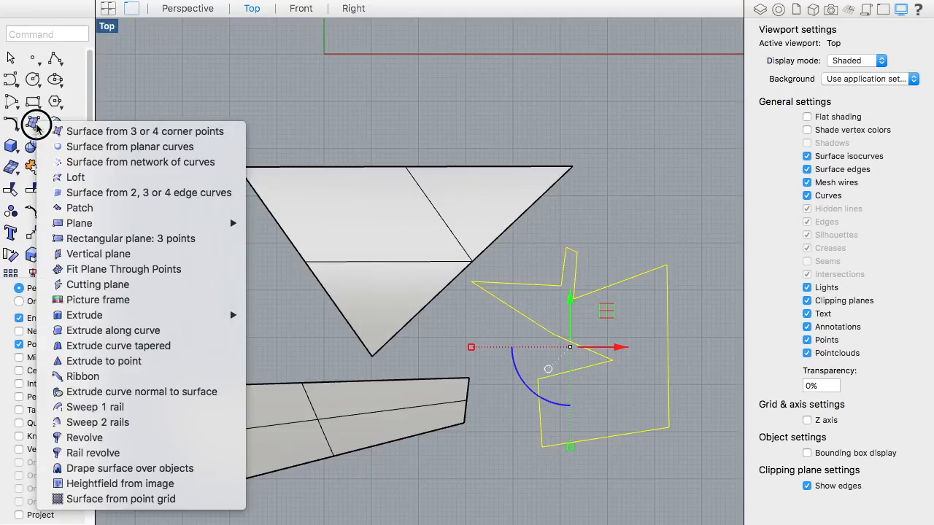
{"action": "left_click", "coordinate": [207, 149]}
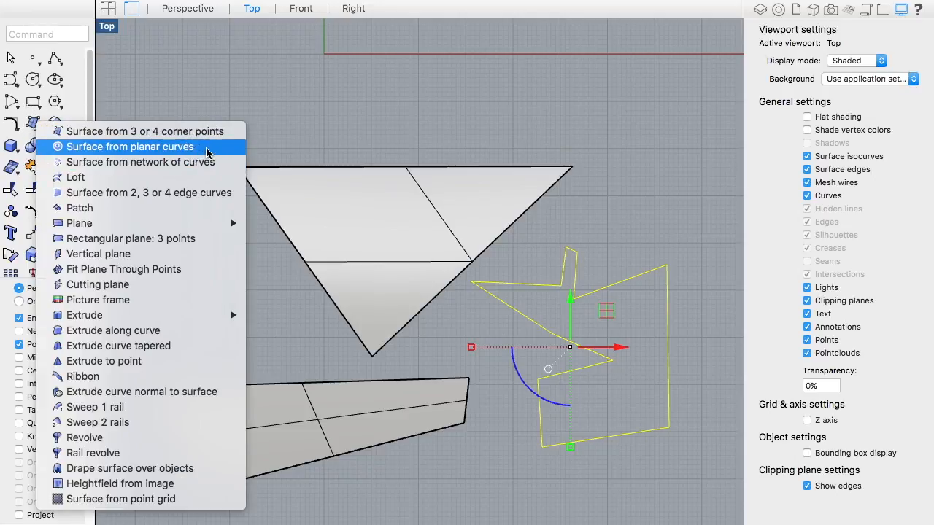
Step: Try Surface from network of curves on the outline of the irregular planar surface
{"action": "left_click_drag", "start_coordinate": [33, 120], "coordinate": [193, 164]}
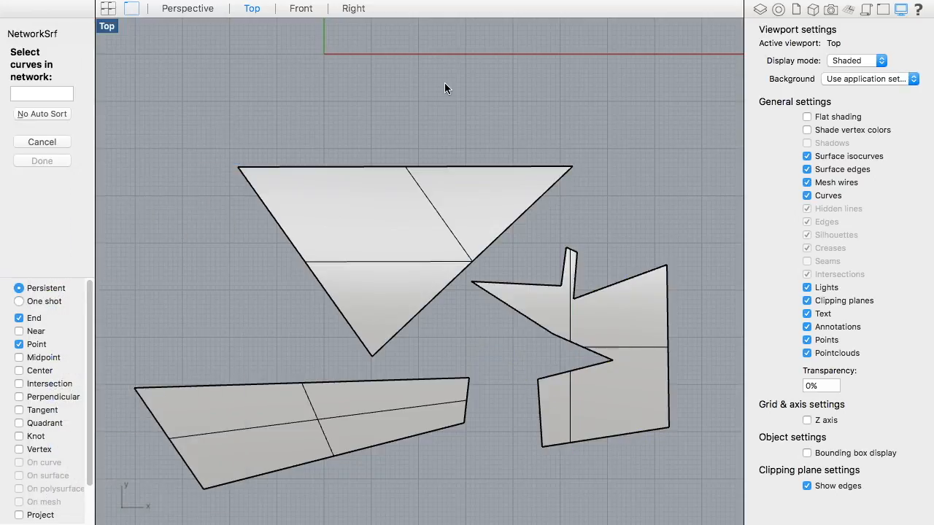
{"action": "left_click", "coordinate": [669, 333]}
{"action": "left_click", "coordinate": [695, 355]}
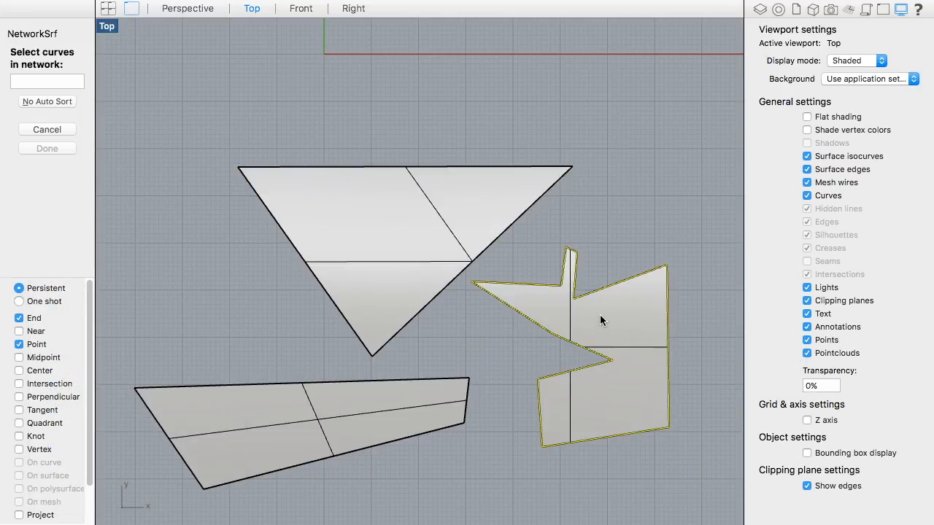
{"action": "scroll", "coordinate": [514, 275], "scroll_direction": "down", "scroll_amount": 4}
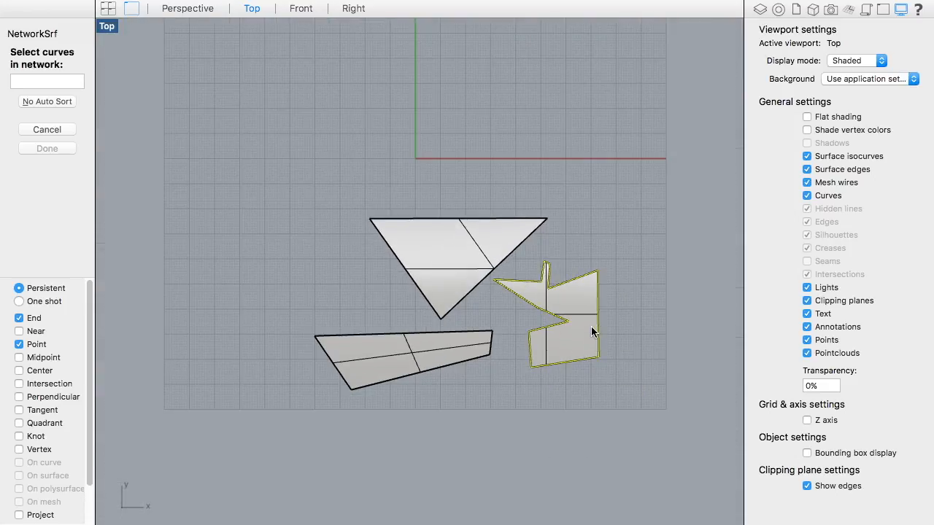
{"action": "key", "text": "Escape"}
Step: Delete the irregular planar surface and try to build a network surface from its polyline outline
{"action": "left_click", "coordinate": [591, 326]}
{"action": "key", "text": "Delete"}
{"action": "left_click", "coordinate": [599, 299]}
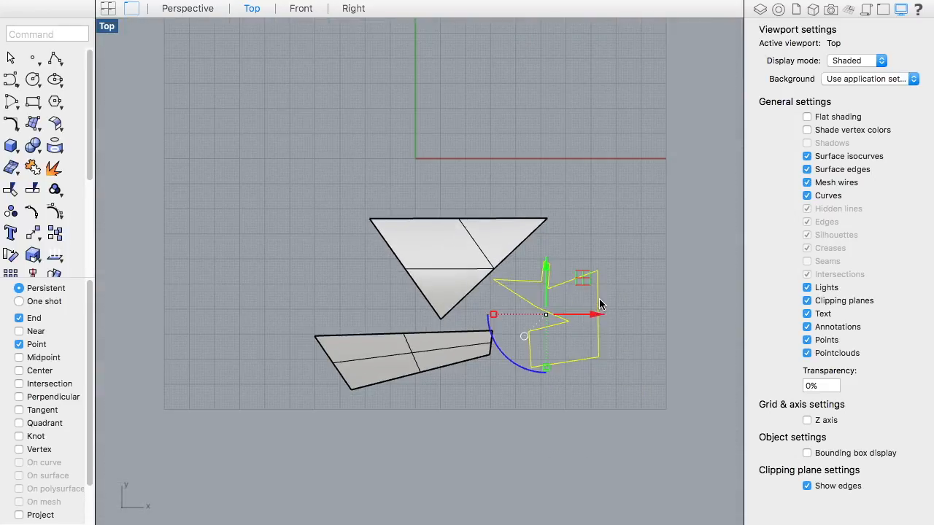
{"action": "left_click_drag", "start_coordinate": [33, 123], "coordinate": [119, 157]}
{"action": "left_click", "coordinate": [543, 278]}
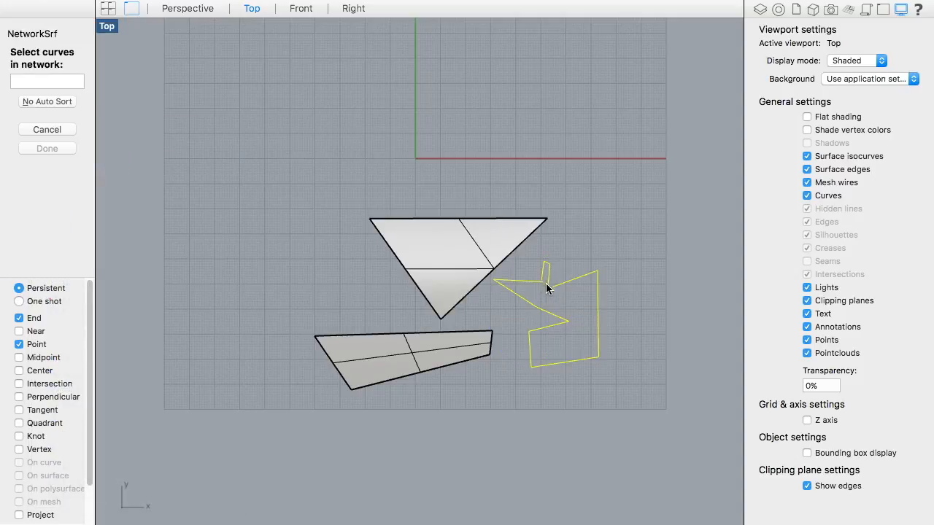
{"action": "key", "text": "Escape"}
Step: Recreate the planar surface inside the irregular polyline with Surface from planar curves
{"action": "left_click", "coordinate": [571, 284]}
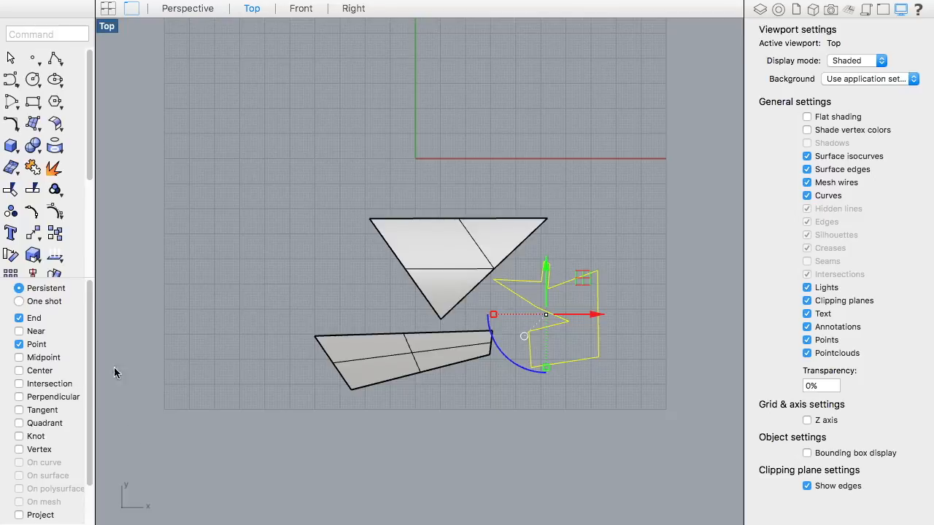
{"action": "left_click", "coordinate": [220, 182]}
{"action": "left_click", "coordinate": [38, 127]}
{"action": "left_click", "coordinate": [456, 260]}
{"action": "left_click", "coordinate": [558, 285]}
{"action": "left_click", "coordinate": [38, 125]}
{"action": "left_click", "coordinate": [221, 154]}
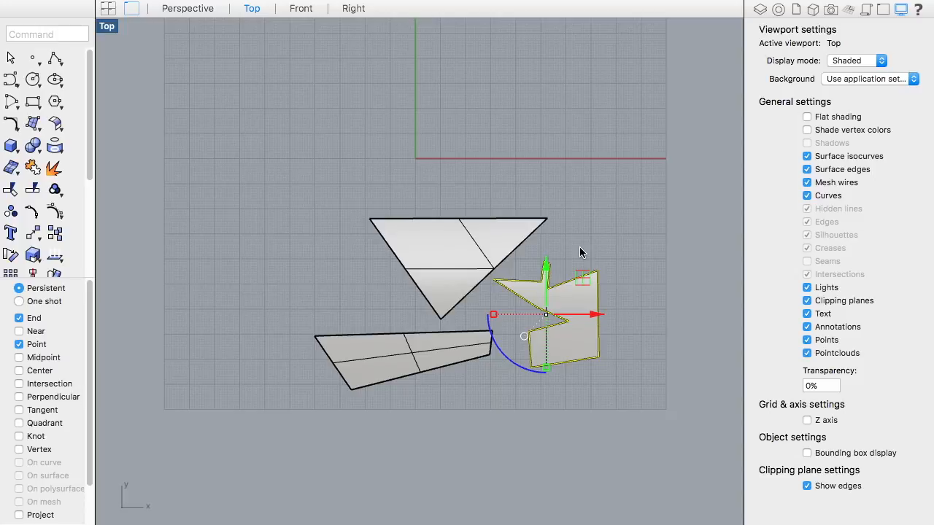
Step: Try Surface from 2, 3 or 4 edge curves on the irregular surface's edges, and delete that surface, keeping its polyline
{"action": "left_click", "coordinate": [224, 97]}
{"action": "left_click_drag", "start_coordinate": [29, 121], "coordinate": [223, 159]}
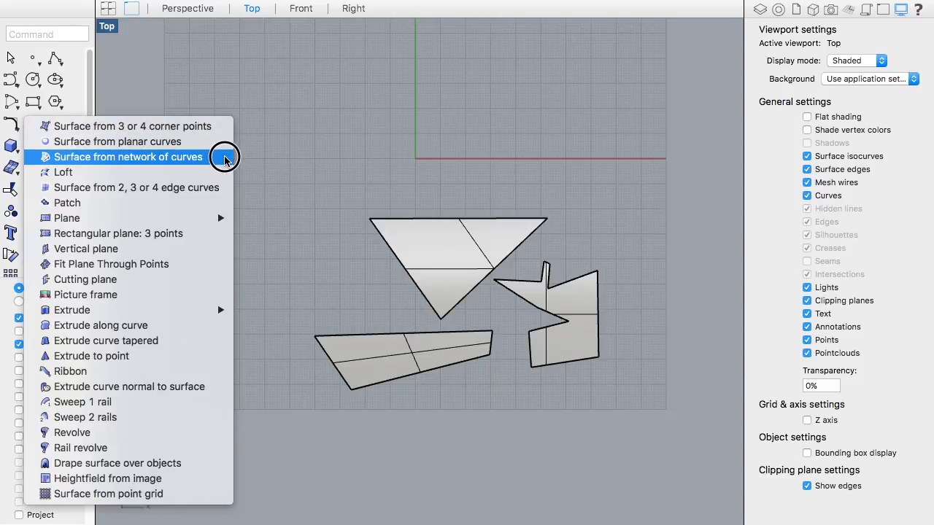
{"action": "left_click_drag", "start_coordinate": [224, 159], "coordinate": [213, 191]}
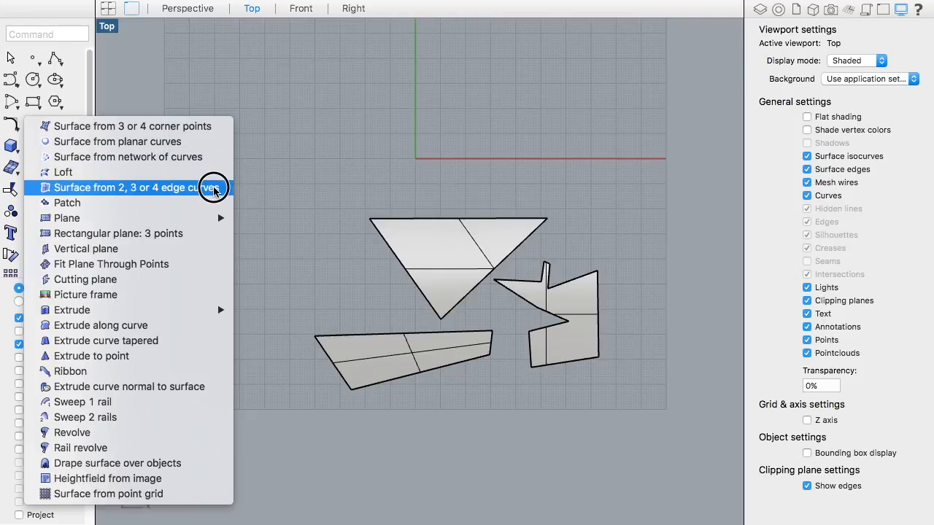
{"action": "mouse_move", "coordinate": [213, 191]}
{"action": "left_mouse_down"}
{"action": "mouse_move", "coordinate": [217, 201]}
{"action": "mouse_move", "coordinate": [217, 155]}
{"action": "mouse_move", "coordinate": [216, 191]}
{"action": "left_mouse_up"}
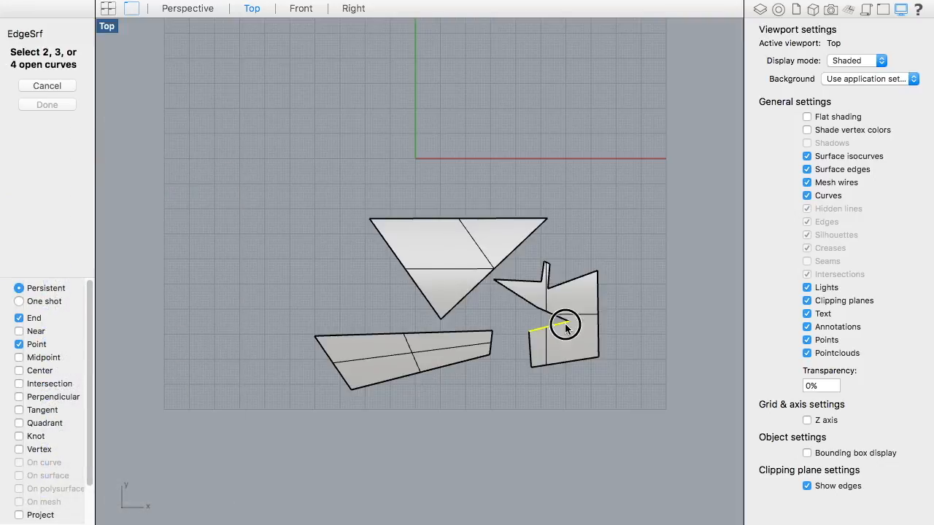
{"action": "left_click", "coordinate": [546, 352]}
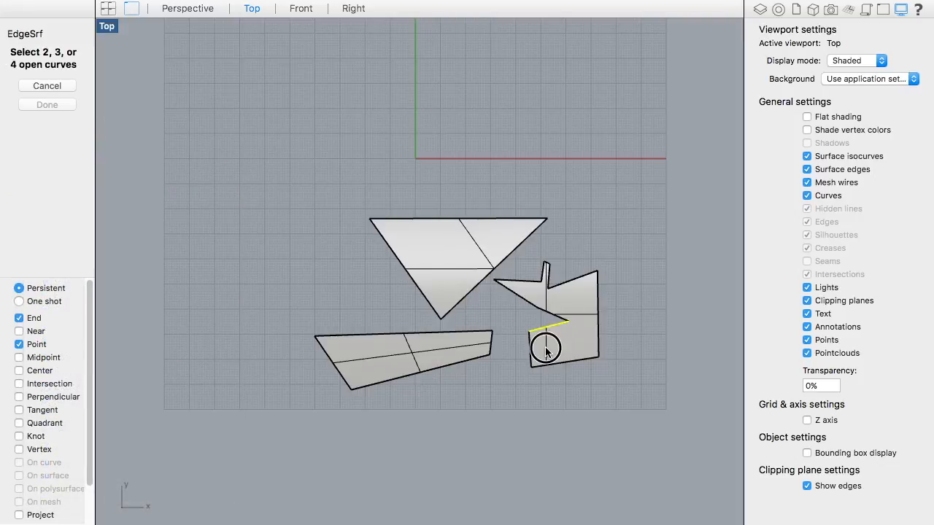
{"action": "key", "text": "Escape"}
{"action": "left_click", "coordinate": [546, 353]}
{"action": "key", "text": "Delete"}
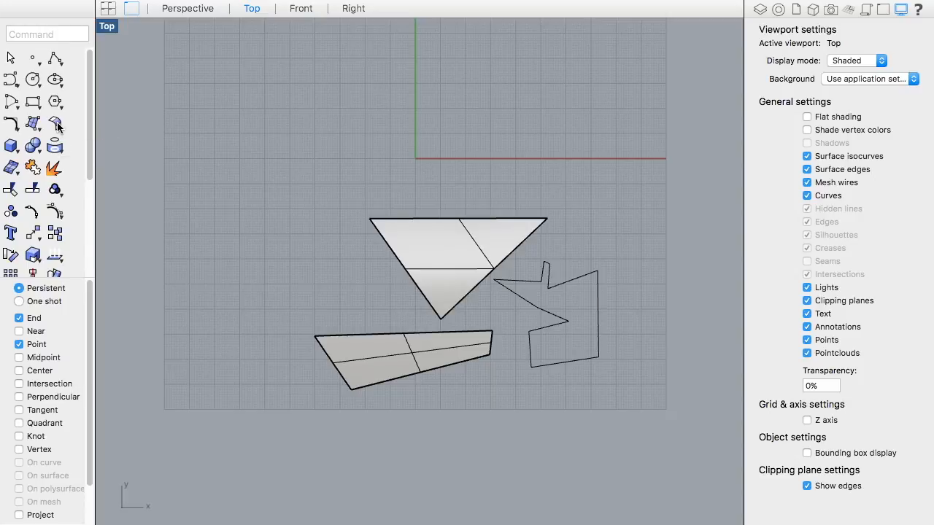
Step: Create a wide rectangular plane from two opposite corners above the triangular surface, crossing the y axis
{"action": "left_click_drag", "start_coordinate": [34, 122], "coordinate": [200, 173]}
{"action": "left_click_drag", "start_coordinate": [33, 124], "coordinate": [45, 222]}
{"action": "left_click_drag", "start_coordinate": [33, 124], "coordinate": [313, 229]}
{"action": "left_click", "coordinate": [208, 115]}
{"action": "left_click", "coordinate": [427, 170]}
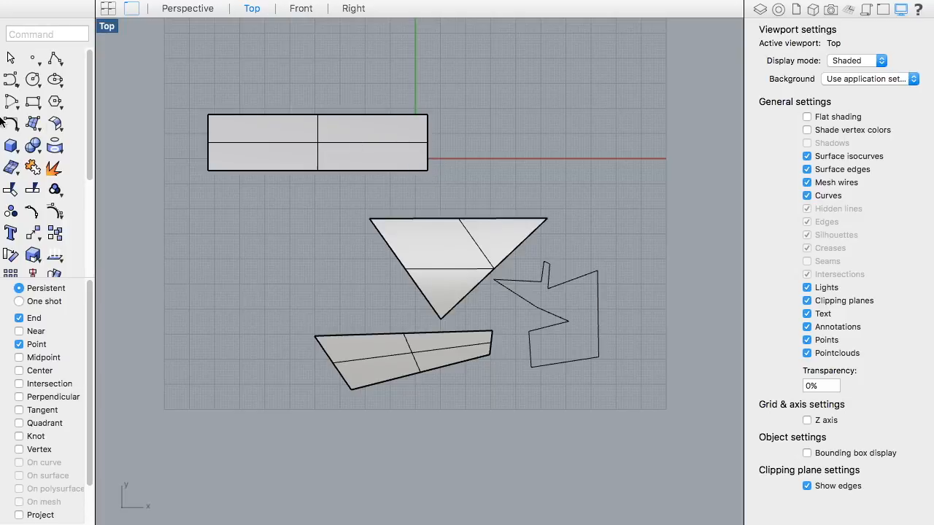
Step: Create a rectangular plane from three points to the right of the first rectangular plane, with its lower edge along the x axis
{"action": "left_click_drag", "start_coordinate": [27, 124], "coordinate": [381, 243]}
{"action": "left_click", "coordinate": [472, 115]}
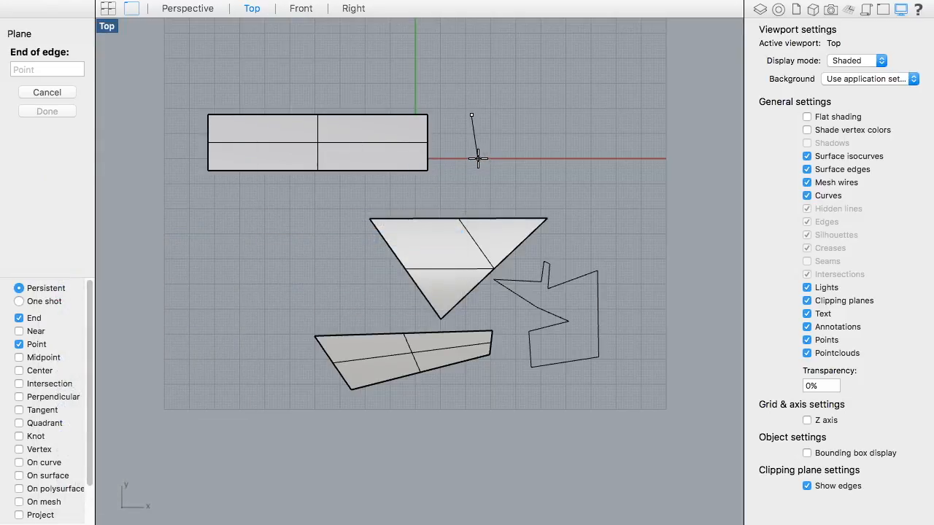
{"action": "left_click", "coordinate": [474, 158]}
{"action": "left_click", "coordinate": [691, 158]}
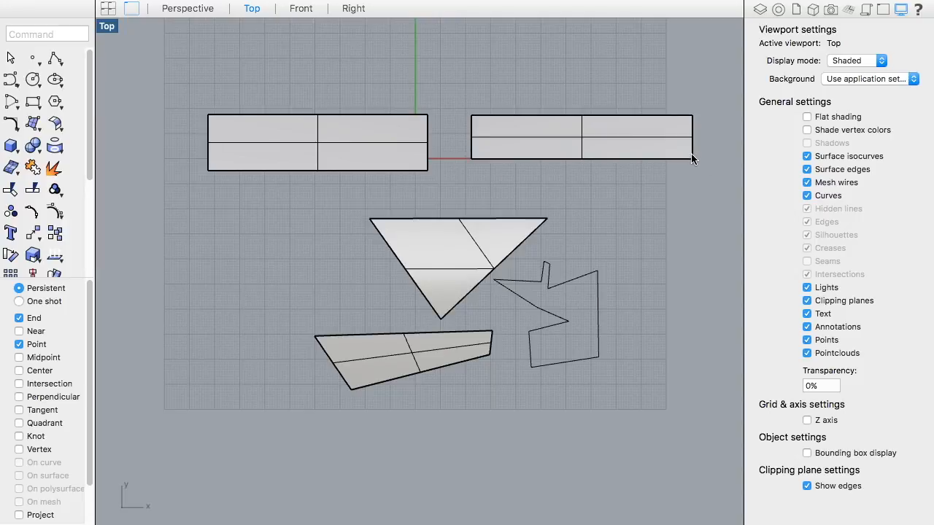
Step: Start a picture frame with the image IMG_1431.JPG from the Desktop folder
{"action": "left_click", "coordinate": [618, 141]}
{"action": "left_click_drag", "start_coordinate": [36, 126], "coordinate": [227, 279]}
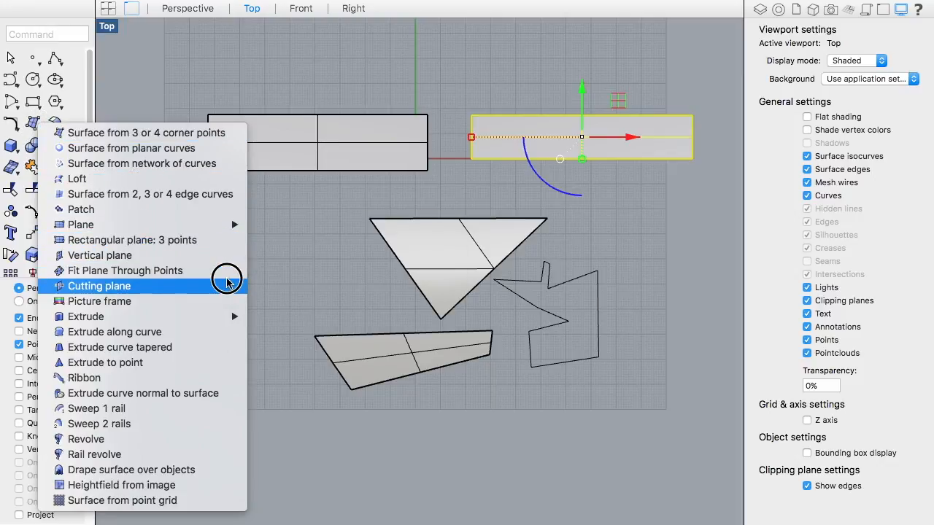
{"action": "left_click_drag", "start_coordinate": [227, 283], "coordinate": [225, 283]}
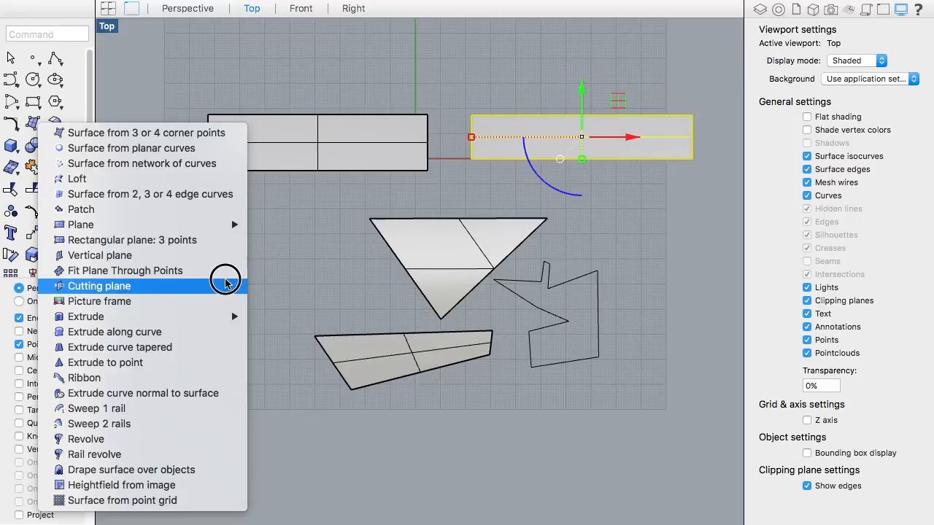
{"action": "left_click_drag", "start_coordinate": [225, 284], "coordinate": [202, 297]}
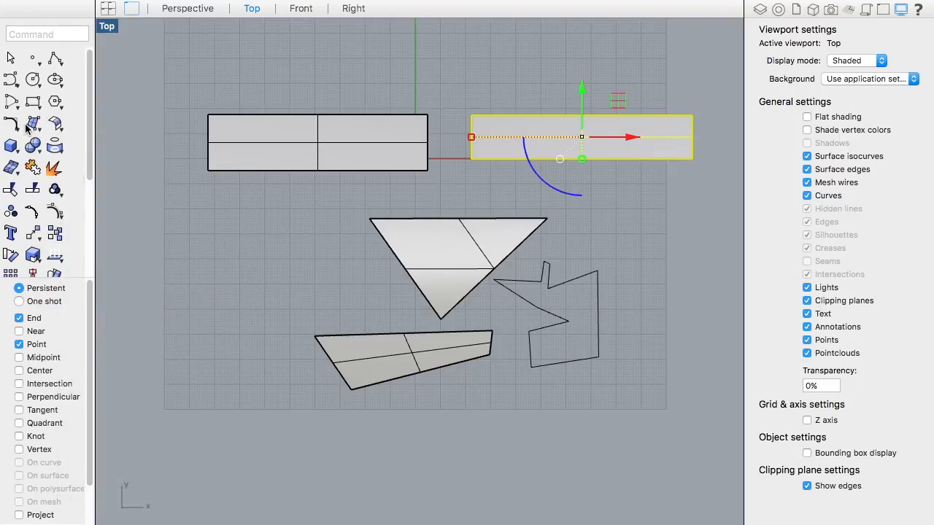
{"action": "key", "text": "super+o"}
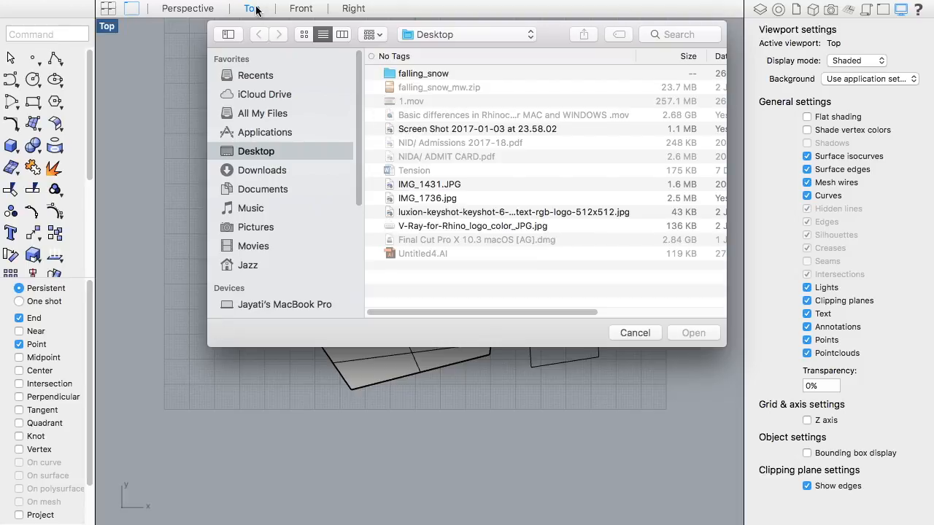
{"action": "left_click", "coordinate": [260, 226]}
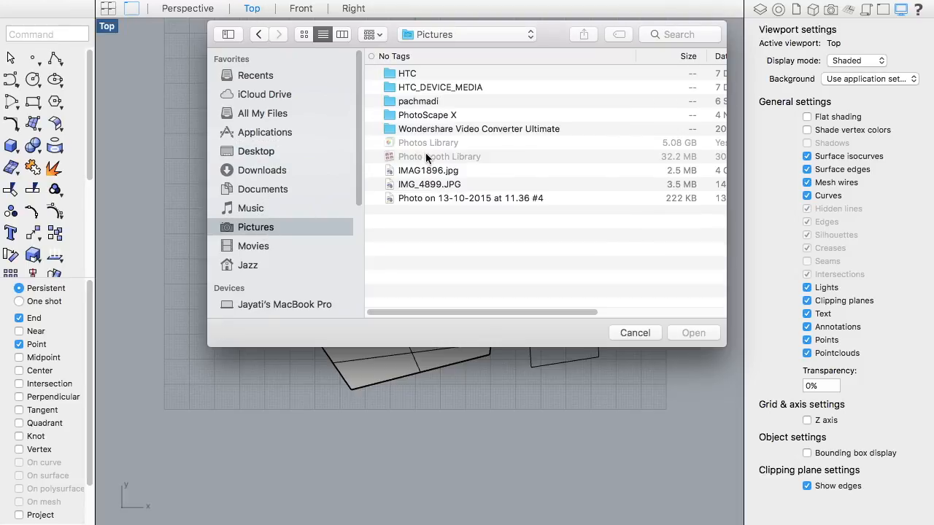
{"action": "left_click", "coordinate": [440, 183]}
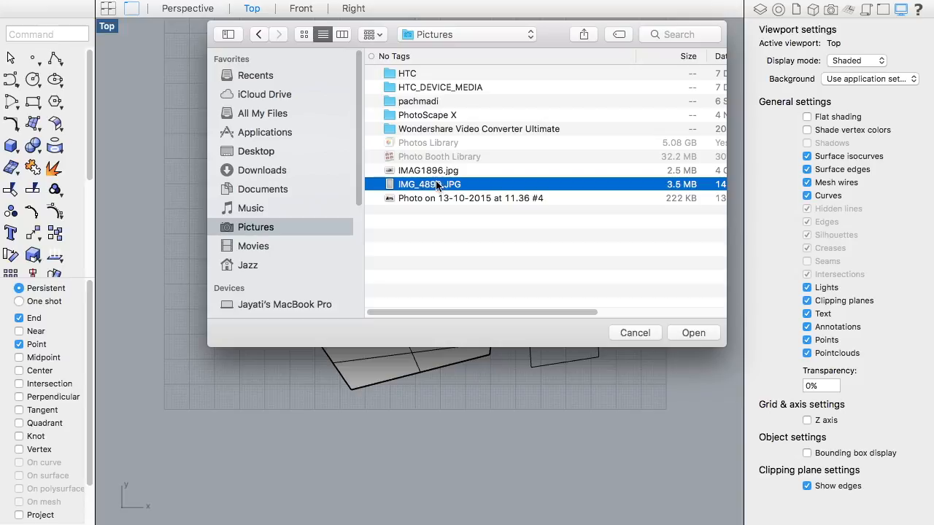
{"action": "left_click", "coordinate": [261, 150]}
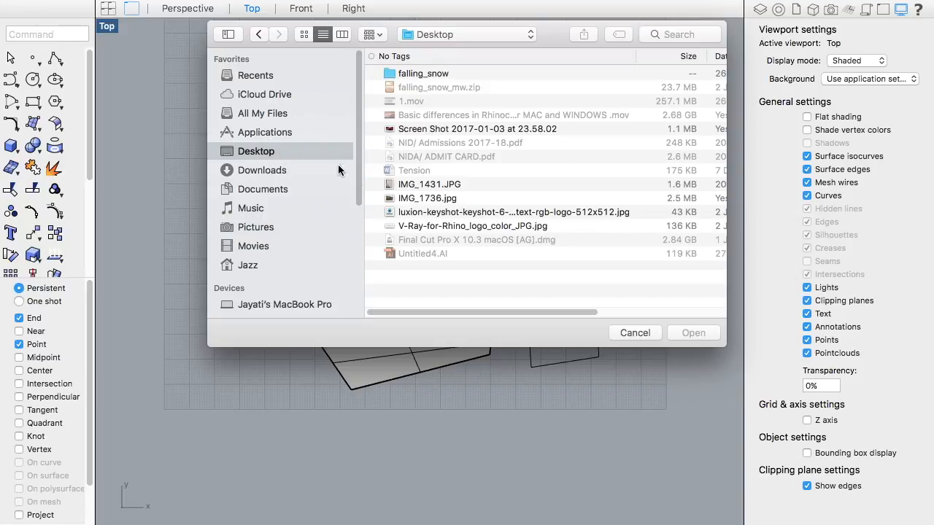
{"action": "left_click", "coordinate": [419, 183]}
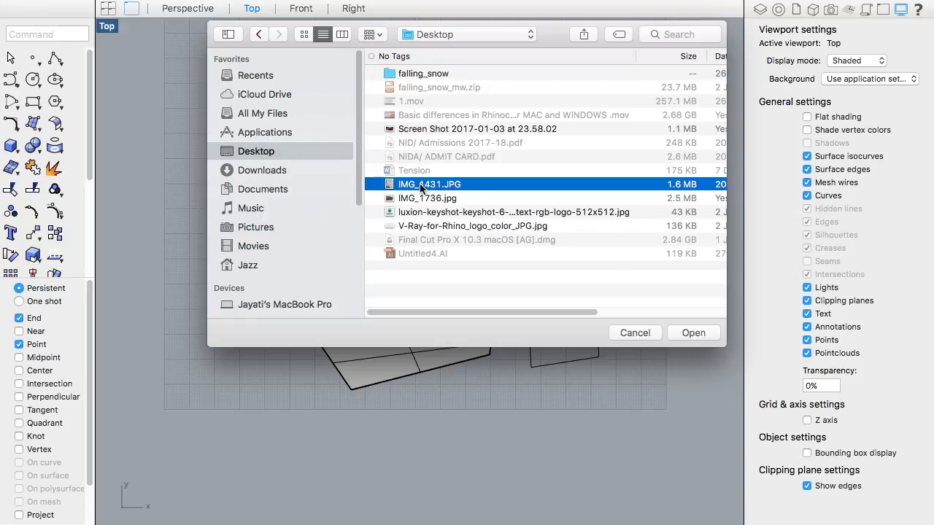
{"action": "left_click", "coordinate": [689, 330]}
Step: Place the picture frame upright below the first rectangular plane, to the left of the triangular surface
{"action": "left_click", "coordinate": [158, 242]}
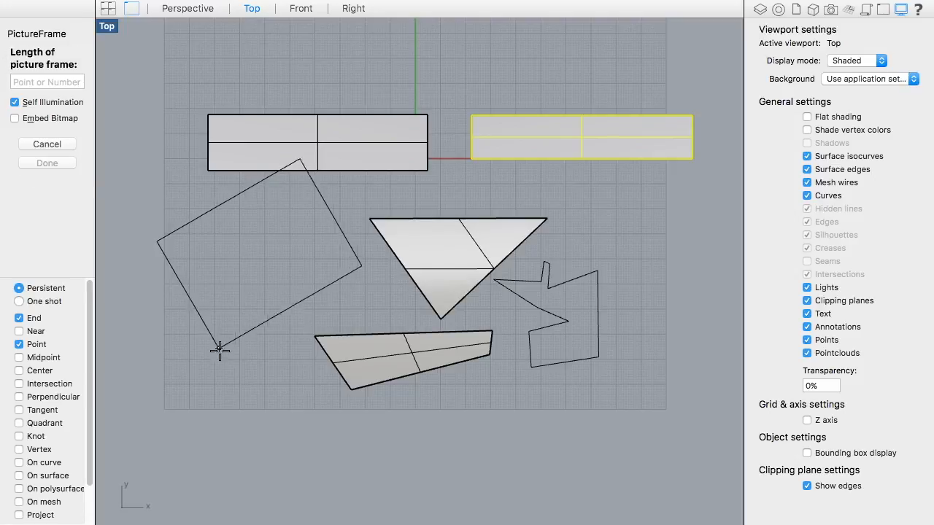
{"action": "left_click", "coordinate": [215, 357]}
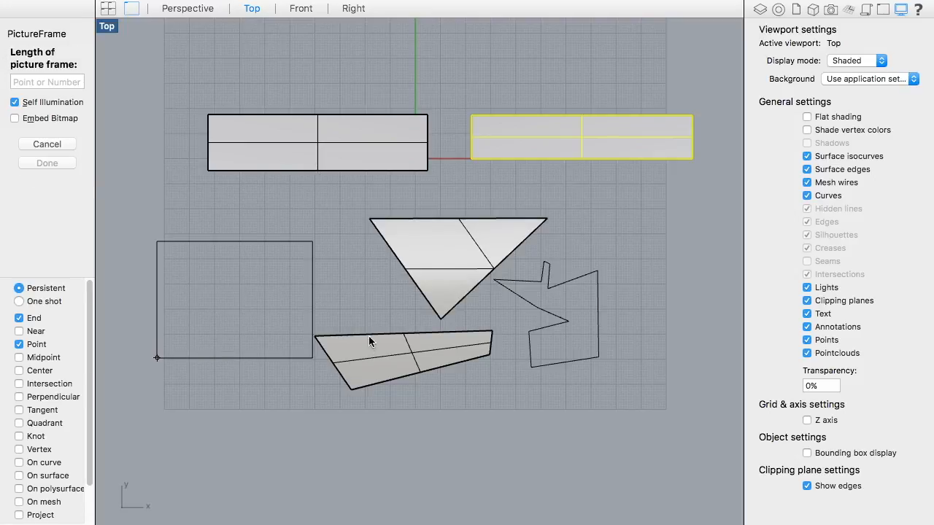
{"action": "scroll", "coordinate": [278, 284], "scroll_direction": "up", "scroll_amount": 5}
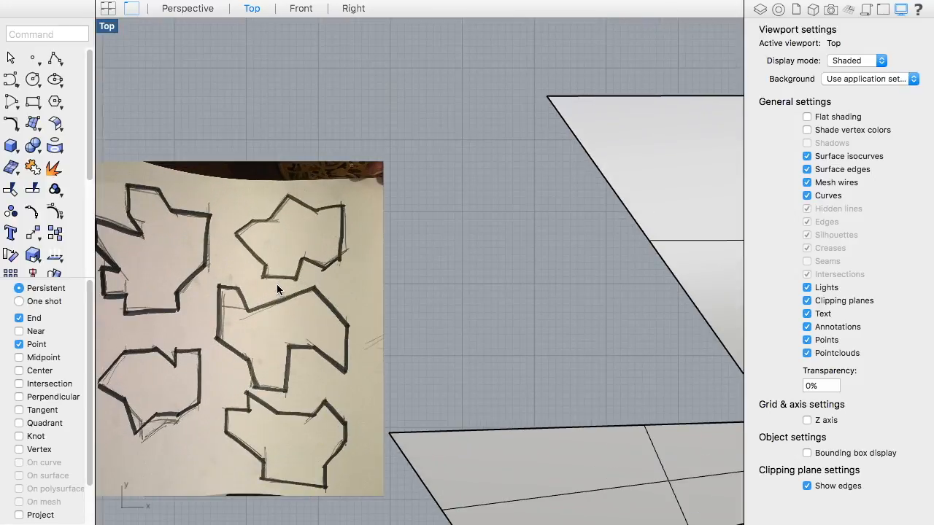
{"action": "left_click", "coordinate": [11, 101]}
{"action": "left_click", "coordinate": [224, 231]}
{"action": "key", "text": "Escape"}
Step: Select the picture frame with the sketched outlines and lock it
{"action": "right_click", "coordinate": [277, 222]}
{"action": "left_click", "coordinate": [432, 215]}
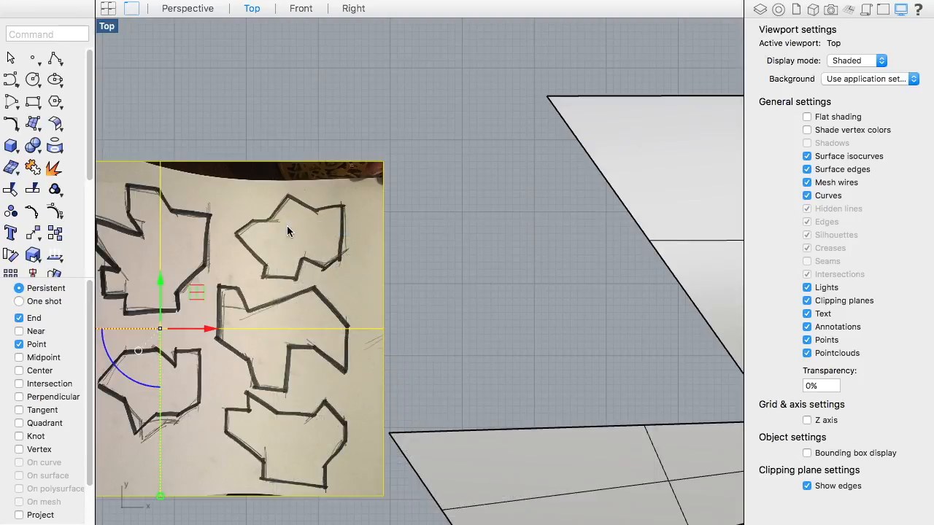
{"action": "right_click_drag", "start_coordinate": [433, 268], "coordinate": [538, 238]}
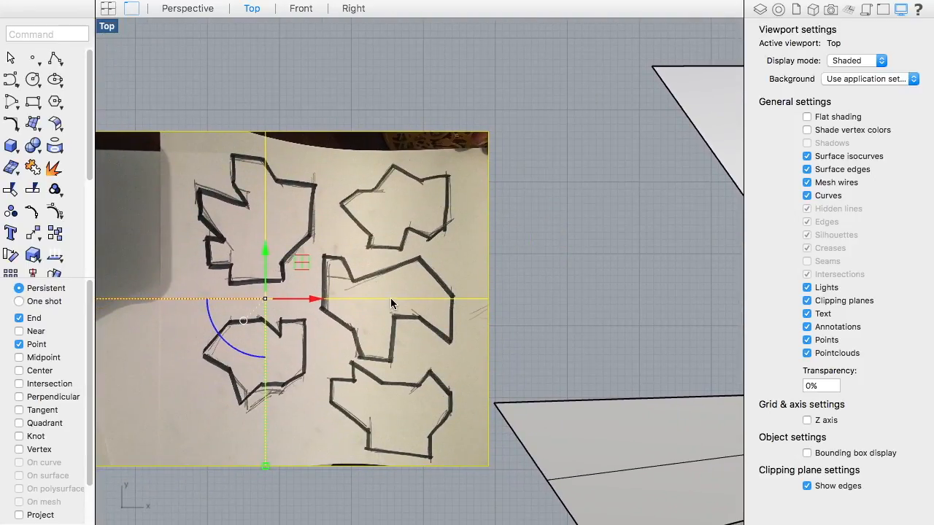
{"action": "scroll", "coordinate": [428, 208], "scroll_direction": "down", "scroll_amount": 5}
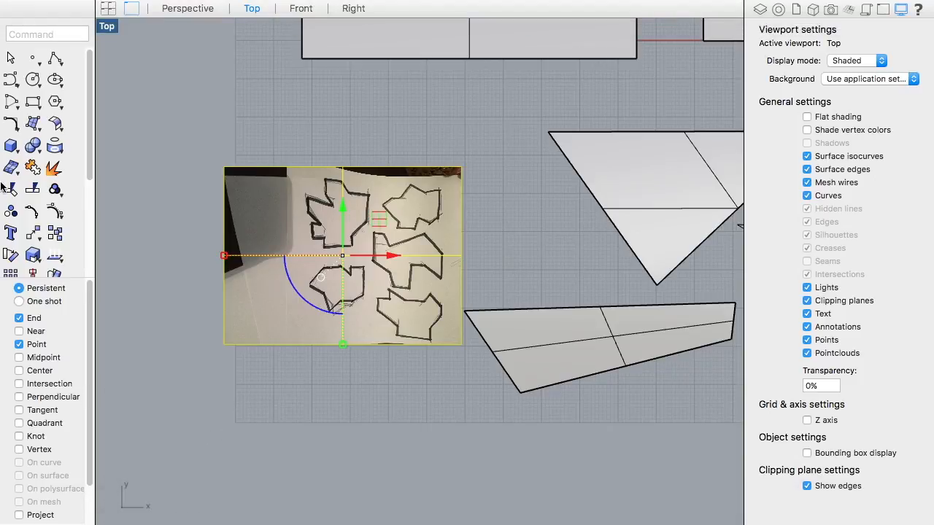
{"action": "type", "text": "Lock"}
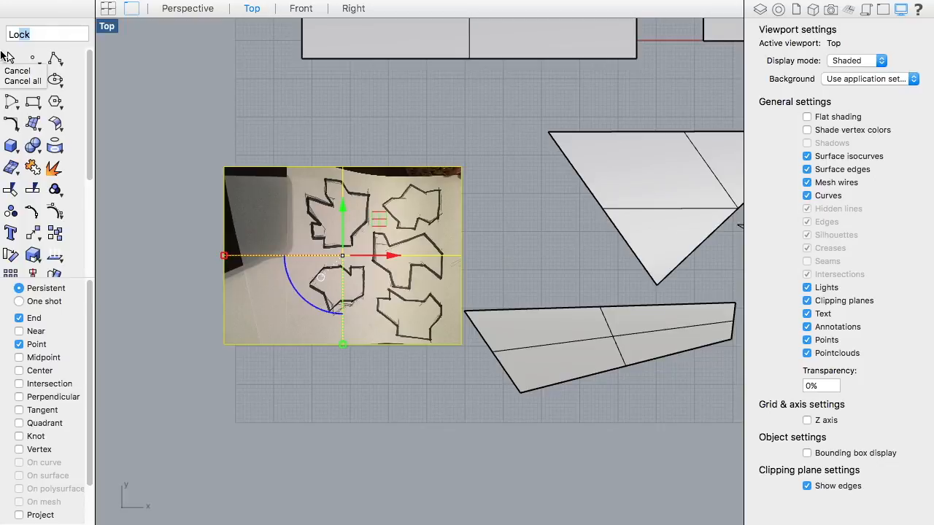
{"action": "left_click", "coordinate": [6, 57]}
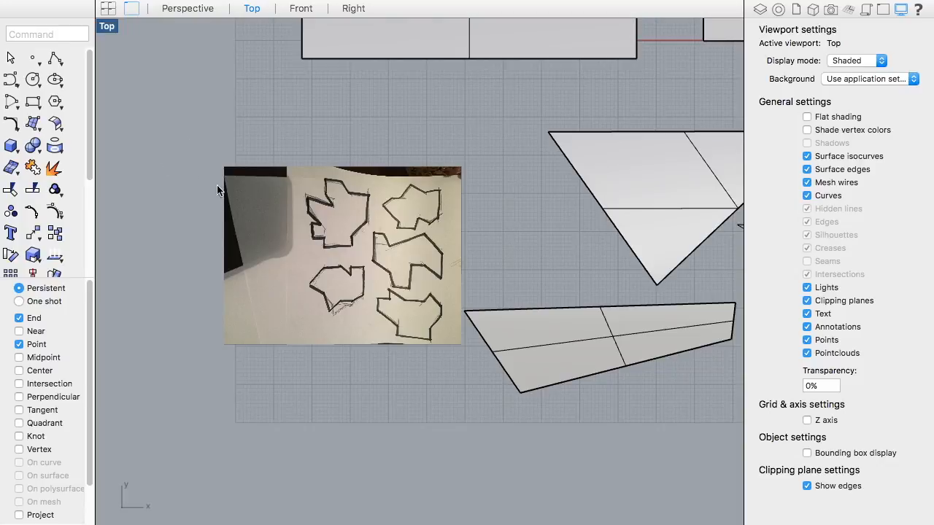
Step: Trace the upper-right sketched outline in the picture with a closed polyline, corner by corner
{"action": "left_click", "coordinate": [55, 66]}
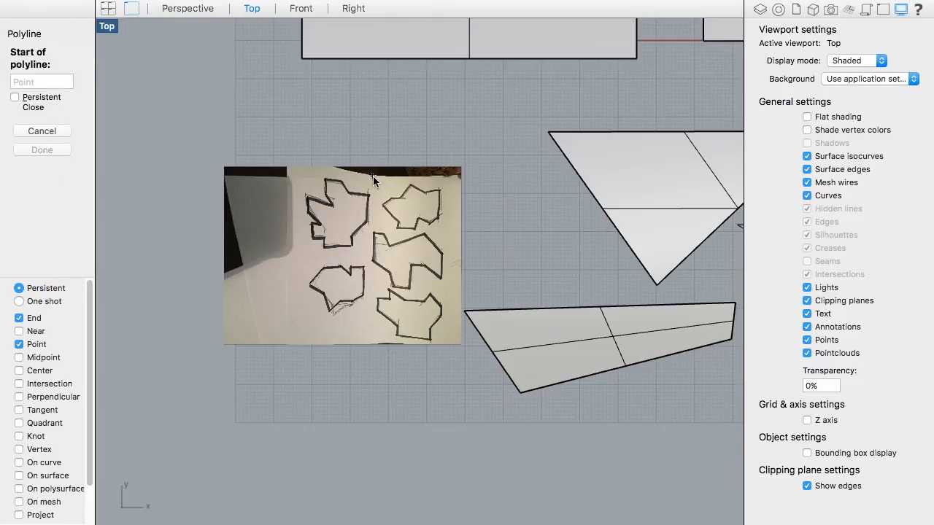
{"action": "scroll", "coordinate": [373, 181], "scroll_direction": "up", "scroll_amount": 3}
{"action": "left_click", "coordinate": [412, 217]}
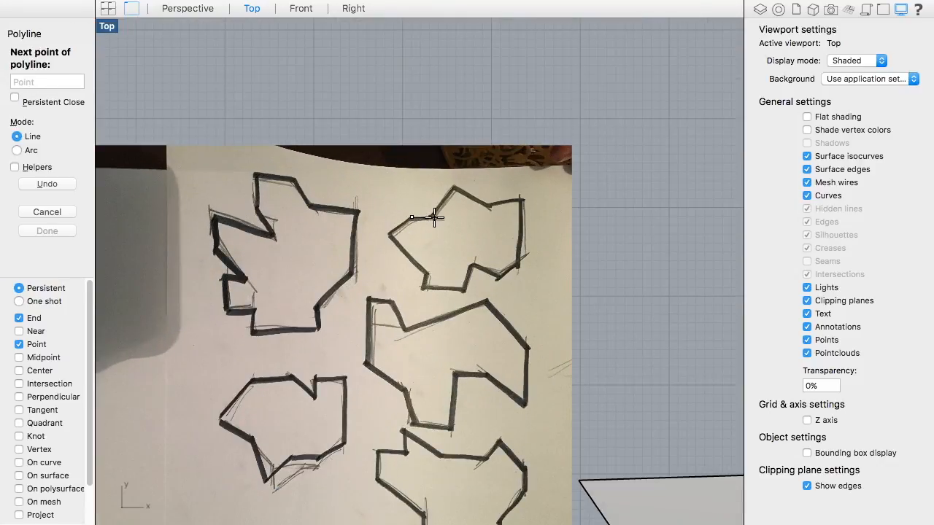
{"action": "left_click", "coordinate": [431, 217]}
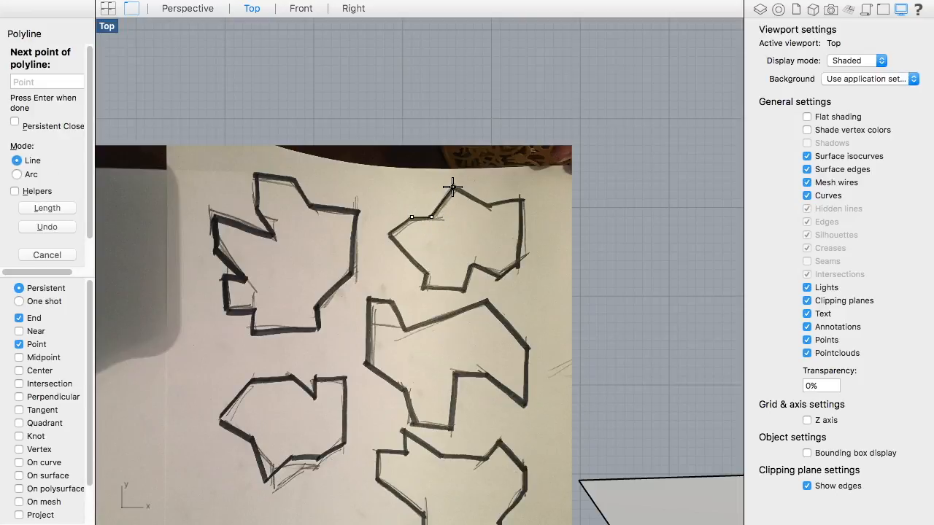
{"action": "left_click", "coordinate": [453, 188]}
{"action": "left_click", "coordinate": [487, 205]}
{"action": "left_click", "coordinate": [521, 199]}
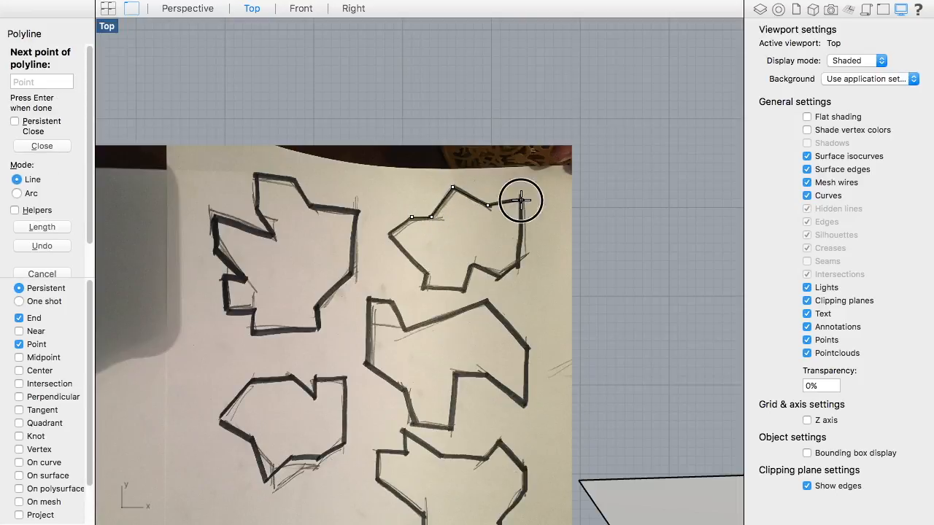
{"action": "left_click", "coordinate": [520, 266]}
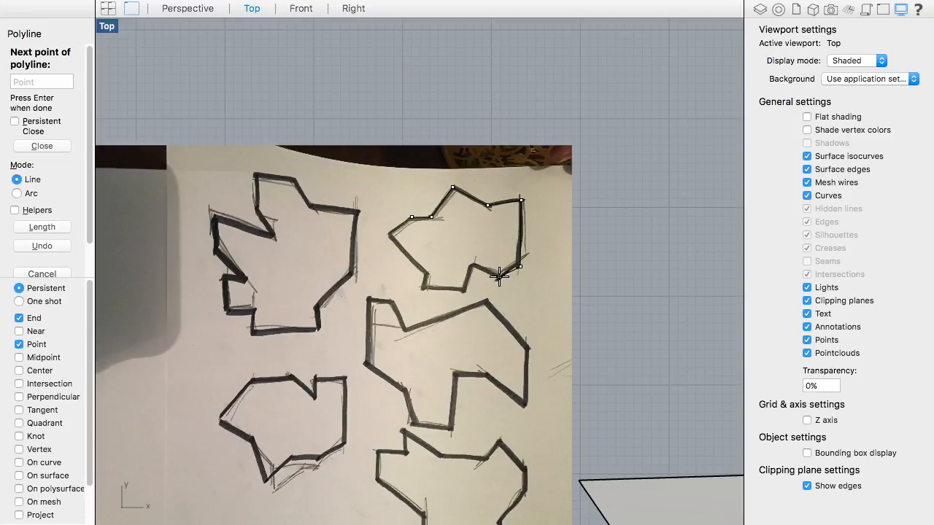
{"action": "left_click", "coordinate": [498, 280]}
{"action": "left_click", "coordinate": [471, 265]}
{"action": "left_click", "coordinate": [466, 289]}
{"action": "left_click", "coordinate": [423, 289]}
{"action": "left_click", "coordinate": [426, 275]}
{"action": "left_click", "coordinate": [391, 232]}
{"action": "left_click", "coordinate": [411, 216]}
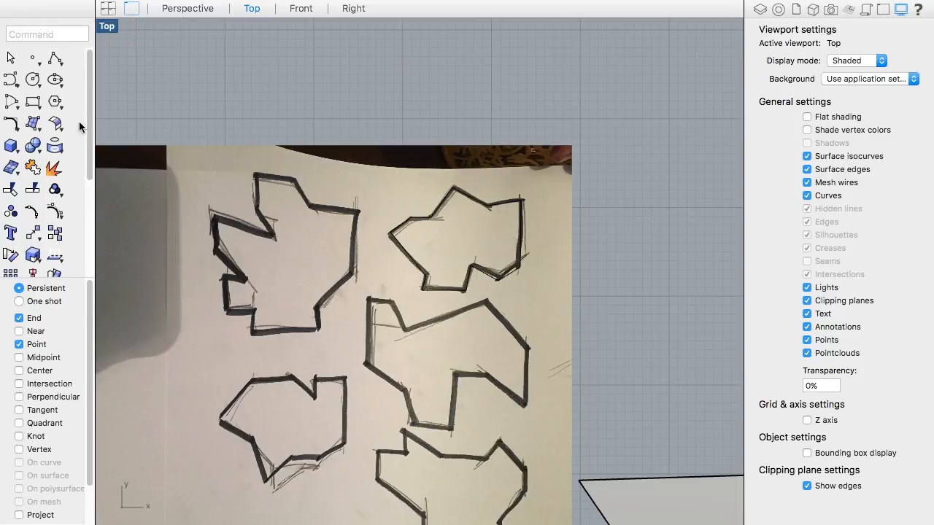
{"action": "type", "text": "Lock"}
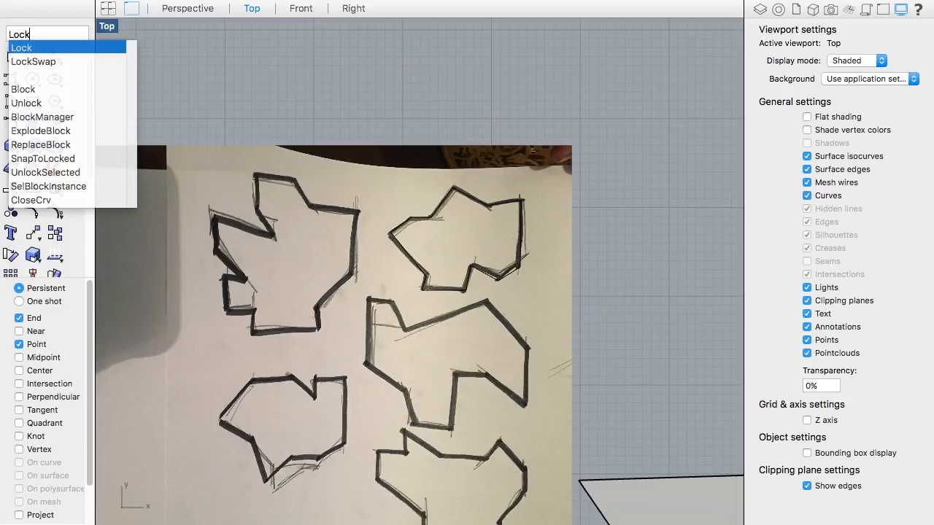
{"action": "key", "text": "Return"}
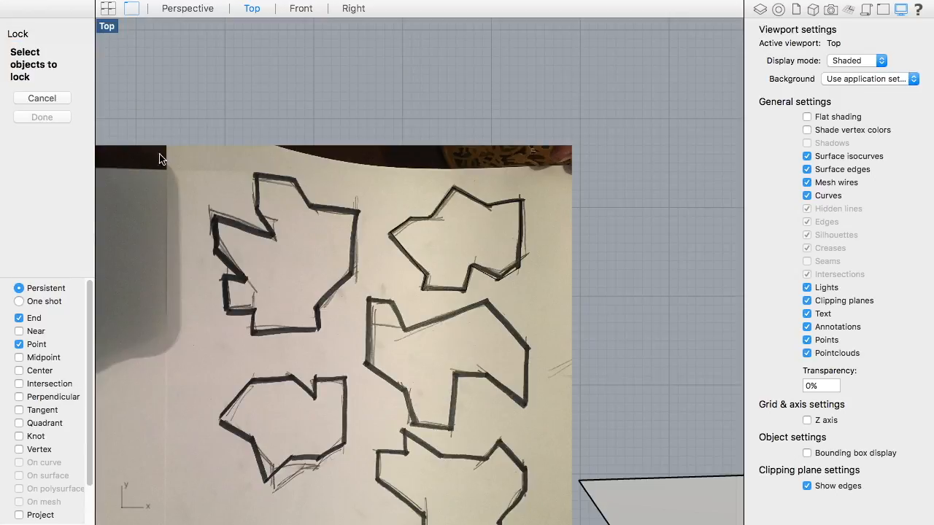
{"action": "left_click", "coordinate": [55, 100]}
Step: Unlock the picture frame with the Unlock command
{"action": "type", "text": "Lock"}
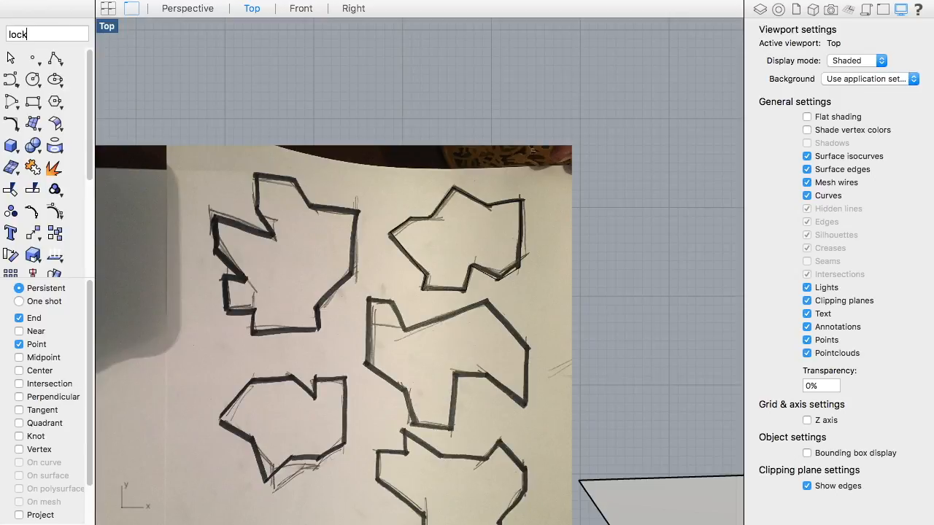
{"action": "key", "text": "Down"}
{"action": "key", "text": "Down"}
{"action": "key", "text": "Down"}
{"action": "key", "text": "Down"}
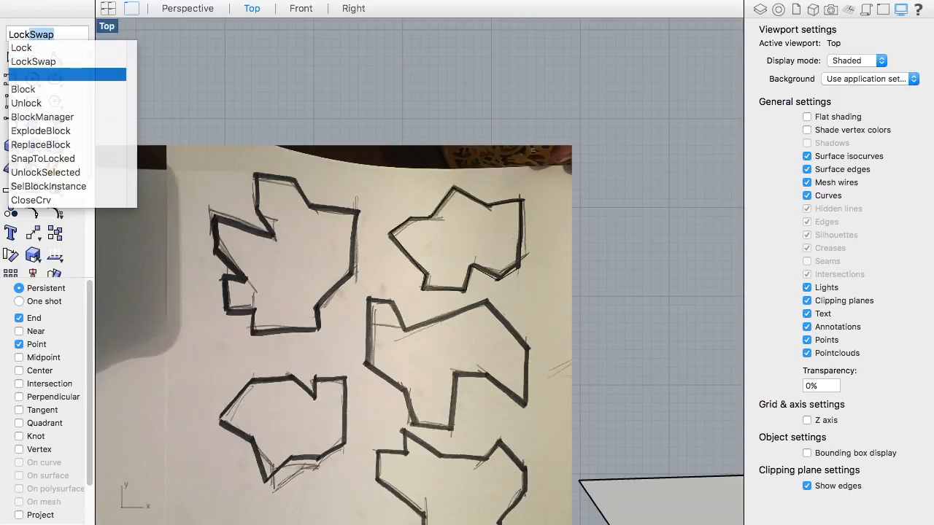
{"action": "key", "text": "Return"}
Step: Delete the picture frame, keeping the traced polyline
{"action": "left_click", "coordinate": [211, 248]}
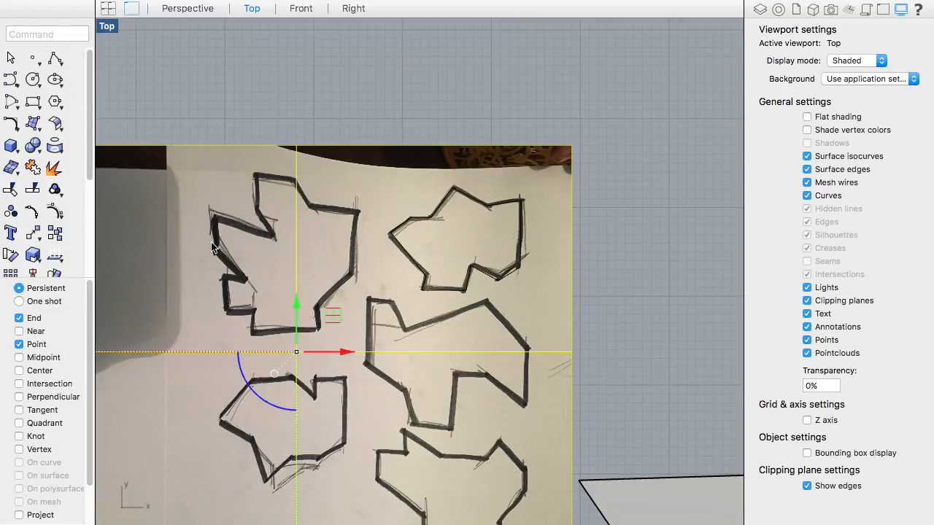
{"action": "left_click", "coordinate": [297, 98]}
{"action": "left_click", "coordinate": [303, 176]}
{"action": "scroll", "coordinate": [385, 57], "scroll_direction": "down", "scroll_amount": 5}
{"action": "key", "text": "Delete"}
Step: Select the traced polyline and show it close up in a maximized Perspective viewport
{"action": "left_click", "coordinate": [387, 102]}
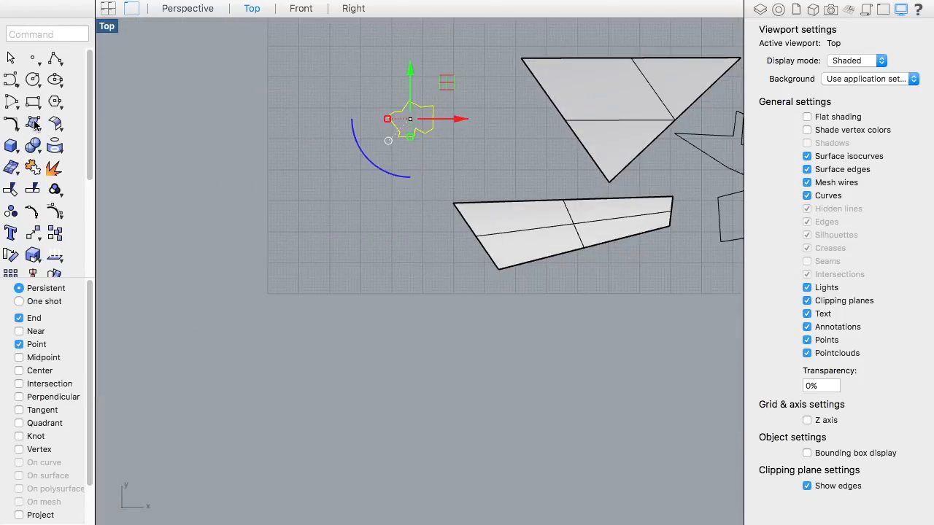
{"action": "left_click_drag", "start_coordinate": [34, 124], "coordinate": [106, 261]}
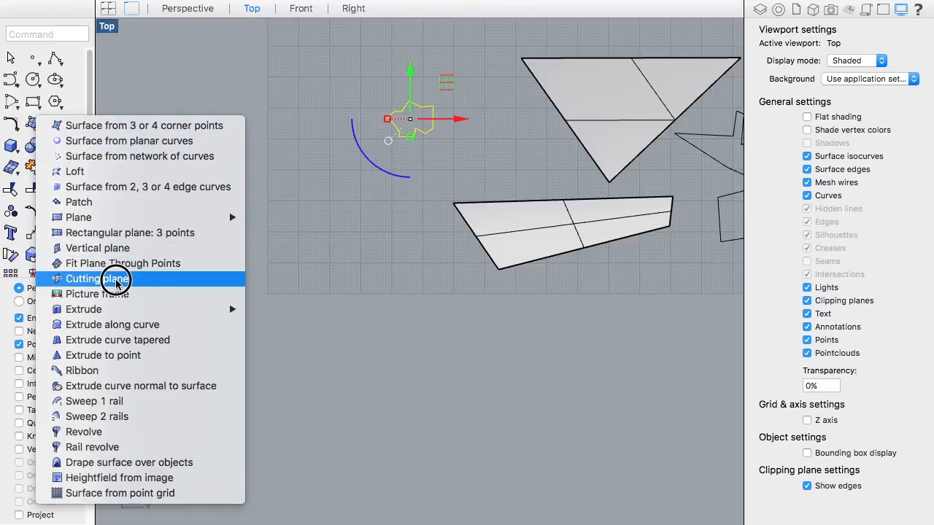
{"action": "mouse_move", "coordinate": [121, 309]}
{"action": "left_click_drag", "start_coordinate": [121, 310], "coordinate": [122, 308]}
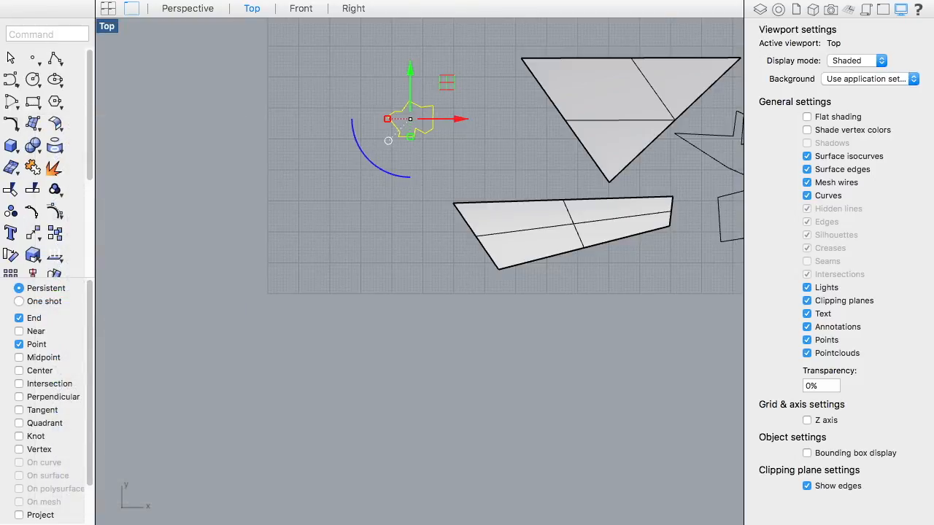
{"action": "double_click", "coordinate": [111, 27]}
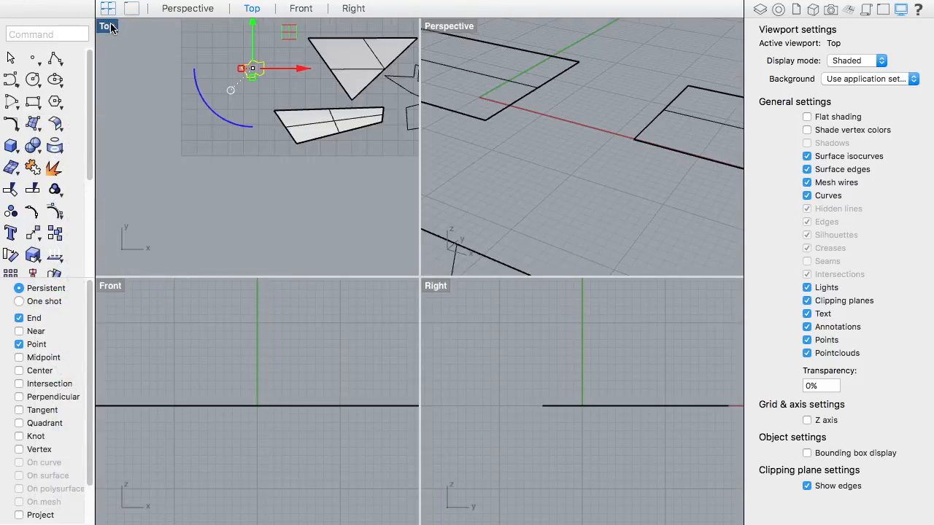
{"action": "left_click", "coordinate": [471, 27]}
{"action": "double_click", "coordinate": [472, 27]}
{"action": "scroll", "coordinate": [443, 124], "scroll_direction": "down", "scroll_amount": 5}
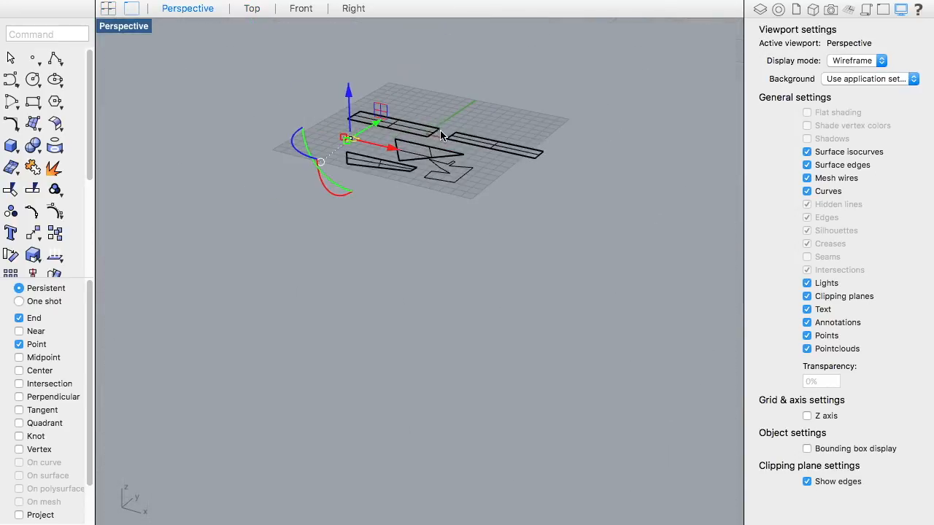
{"action": "scroll", "coordinate": [310, 137], "scroll_direction": "up", "scroll_amount": 6}
{"action": "scroll", "coordinate": [508, 128], "scroll_direction": "up", "scroll_amount": 4}
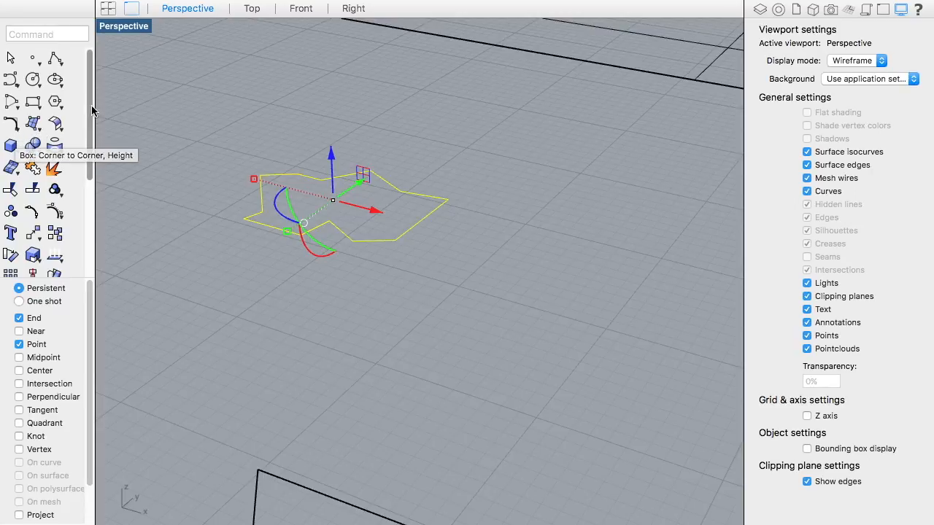
{"action": "left_click", "coordinate": [11, 126]}
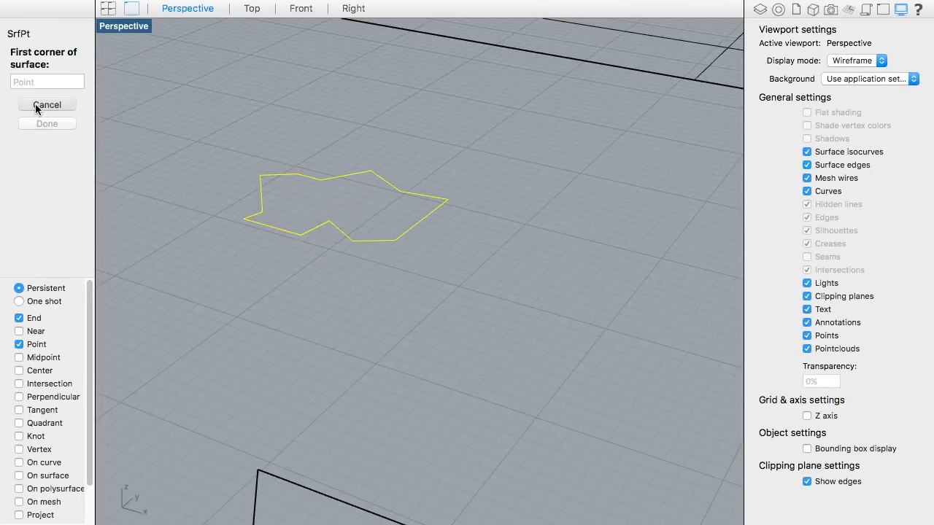
{"action": "left_click", "coordinate": [36, 104]}
{"action": "left_click", "coordinate": [37, 125]}
{"action": "key", "text": "Escape"}
{"action": "left_click_drag", "start_coordinate": [40, 121], "coordinate": [202, 211]}
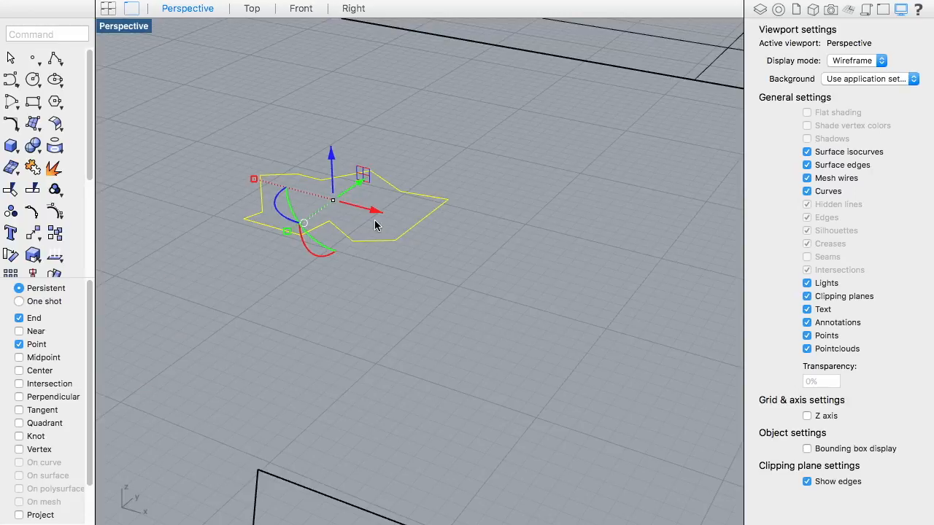
{"action": "left_click", "coordinate": [38, 122]}
{"action": "key", "text": "Escape"}
{"action": "left_click", "coordinate": [36, 124]}
{"action": "left_click", "coordinate": [45, 104]}
Step: Extrude the traced polyline straight upward and switch the Perspective viewport to Shaded display mode
{"action": "left_click_drag", "start_coordinate": [27, 121], "coordinate": [305, 315]}
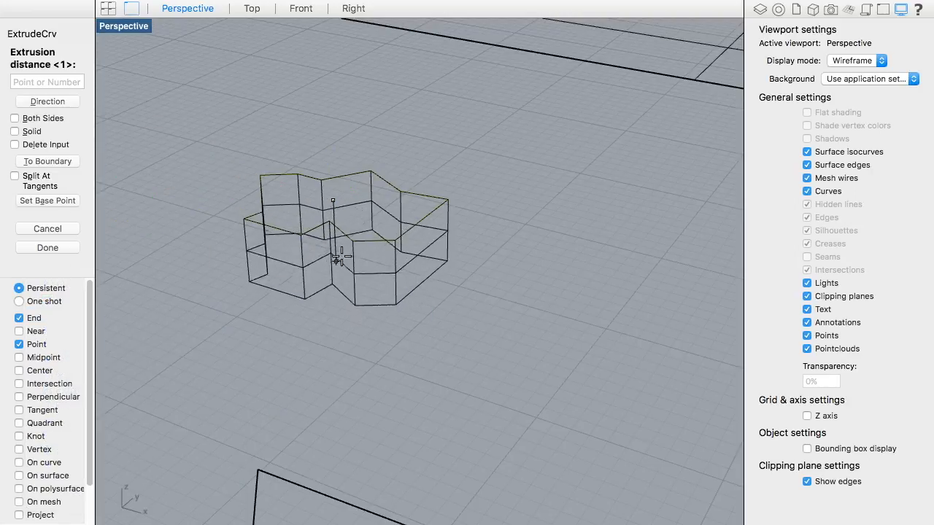
{"action": "left_click", "coordinate": [334, 73]}
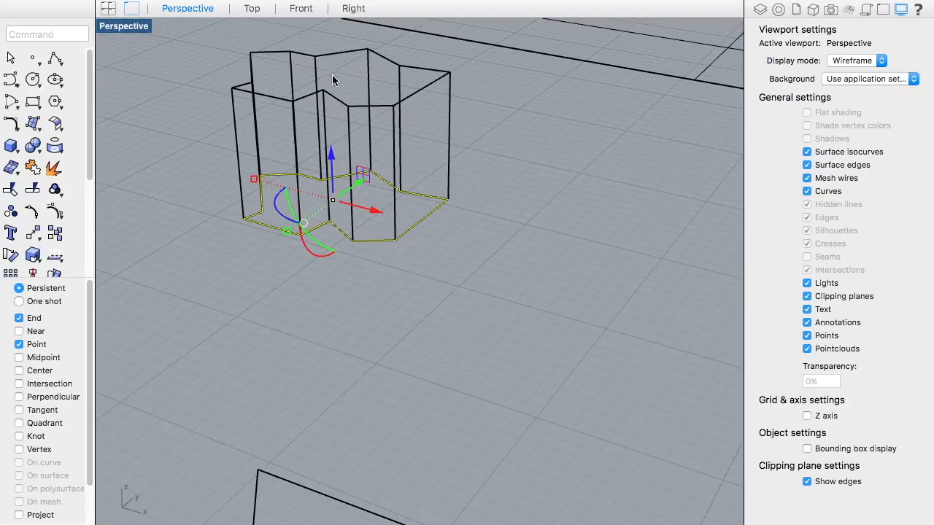
{"action": "left_click", "coordinate": [113, 27]}
{"action": "left_click", "coordinate": [138, 258]}
{"action": "left_click", "coordinate": [130, 27]}
{"action": "left_click", "coordinate": [146, 271]}
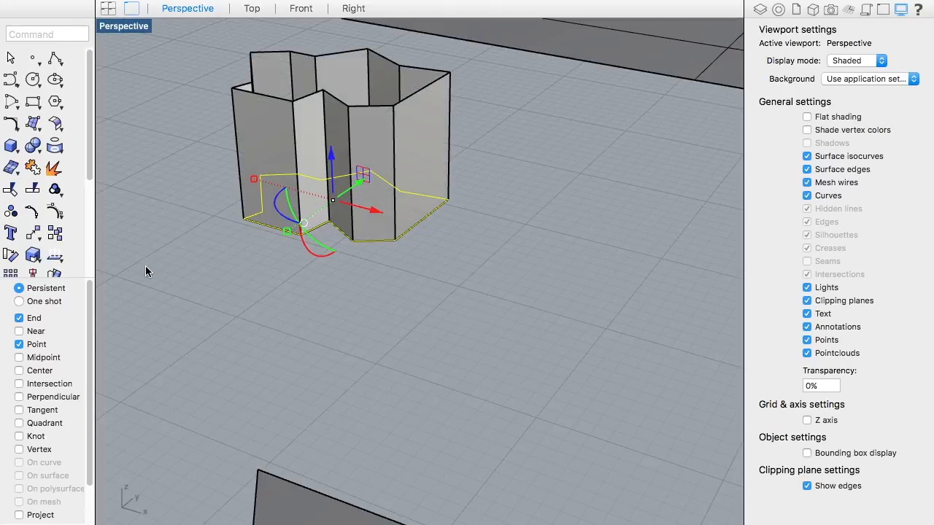
{"action": "right_click_drag", "start_coordinate": [439, 245], "coordinate": [361, 293]}
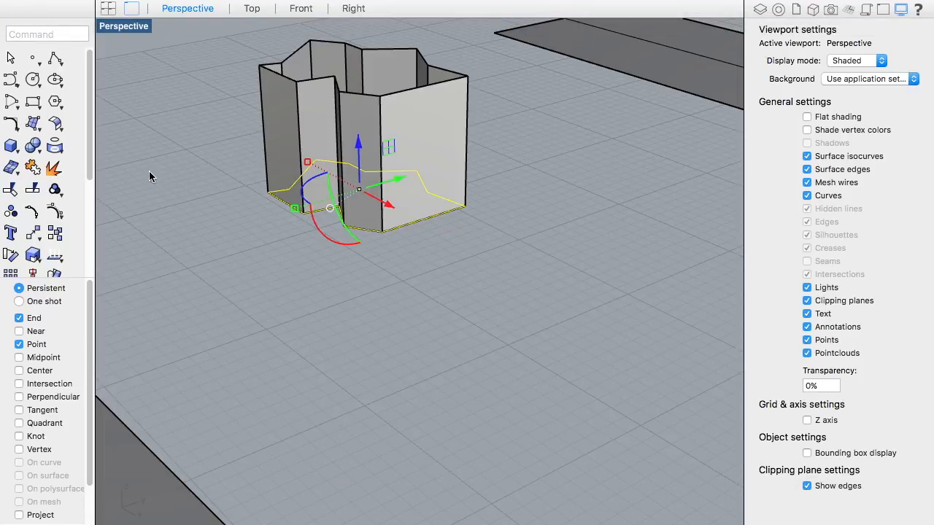
{"action": "left_click", "coordinate": [391, 96]}
{"action": "key", "text": "Delete"}
{"action": "left_click", "coordinate": [385, 235]}
{"action": "key", "text": "Delete"}
{"action": "left_click", "coordinate": [35, 124]}
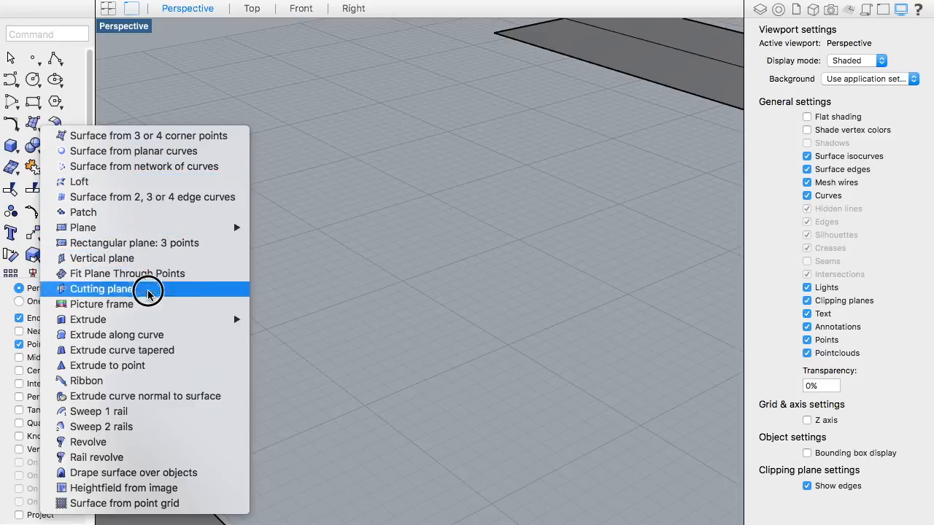
{"action": "left_click", "coordinate": [144, 335]}
{"action": "left_click", "coordinate": [55, 80]}
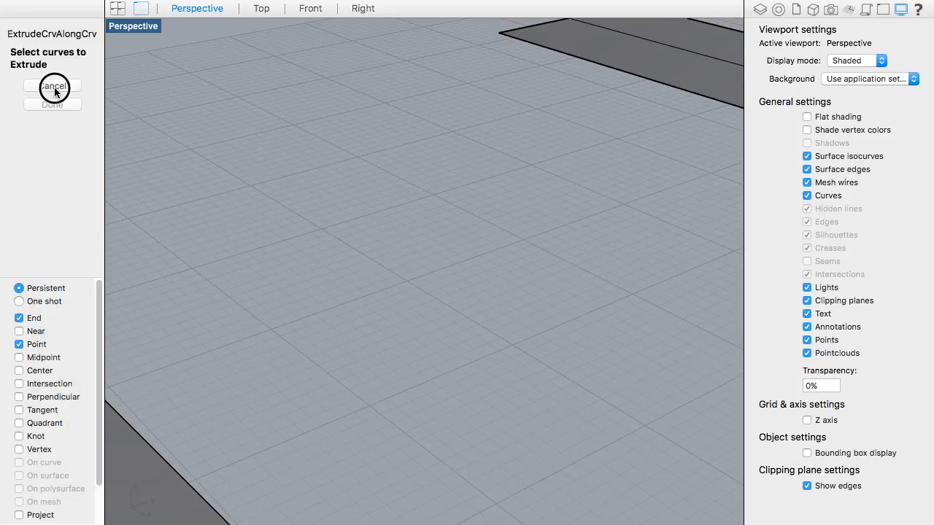
{"action": "key", "text": "super+z"}
{"action": "key", "text": "super+z"}
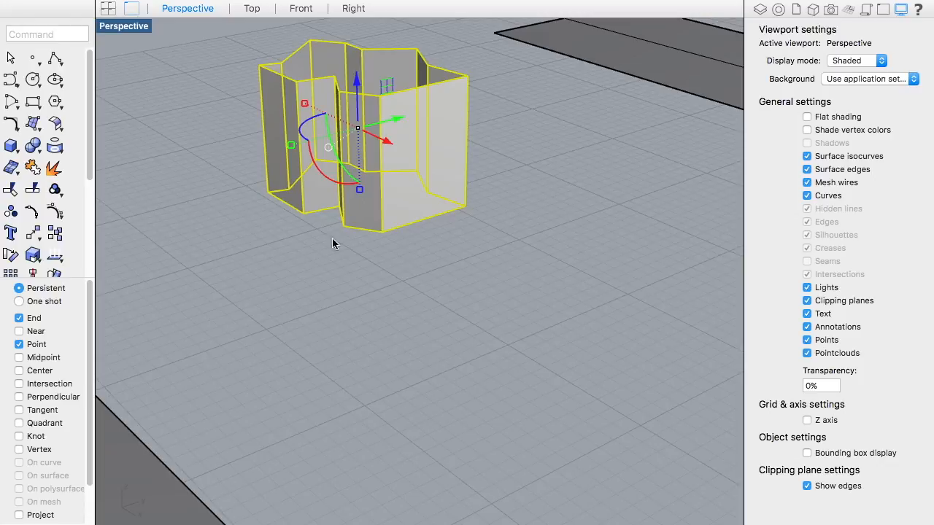
Step: Delete the straight extrusion, keeping the traced polyline
{"action": "left_click", "coordinate": [431, 279]}
{"action": "left_click", "coordinate": [425, 146]}
{"action": "key", "text": "Delete"}
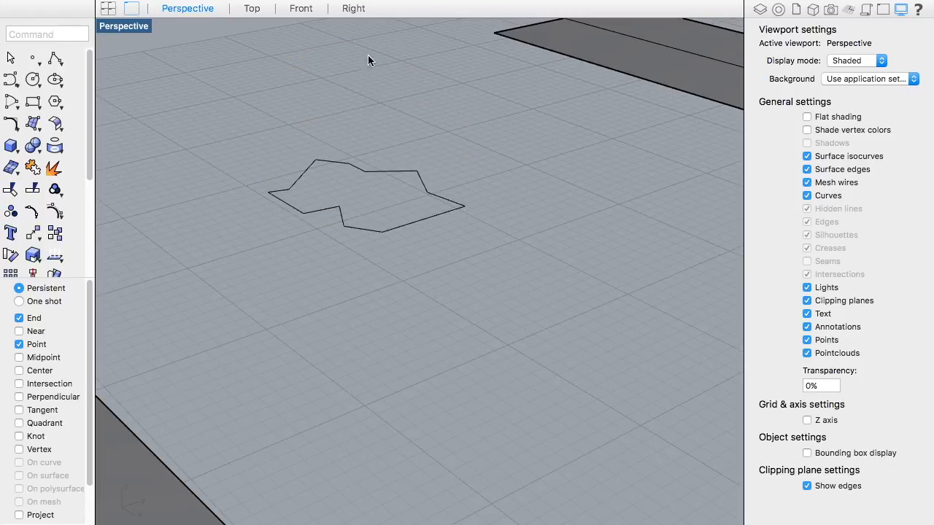
Step: Restore the four-viewport layout and move the traced polyline in the negative X direction, clear of the grid and the other surfaces
{"action": "left_click", "coordinate": [308, 171]}
{"action": "double_click", "coordinate": [136, 30]}
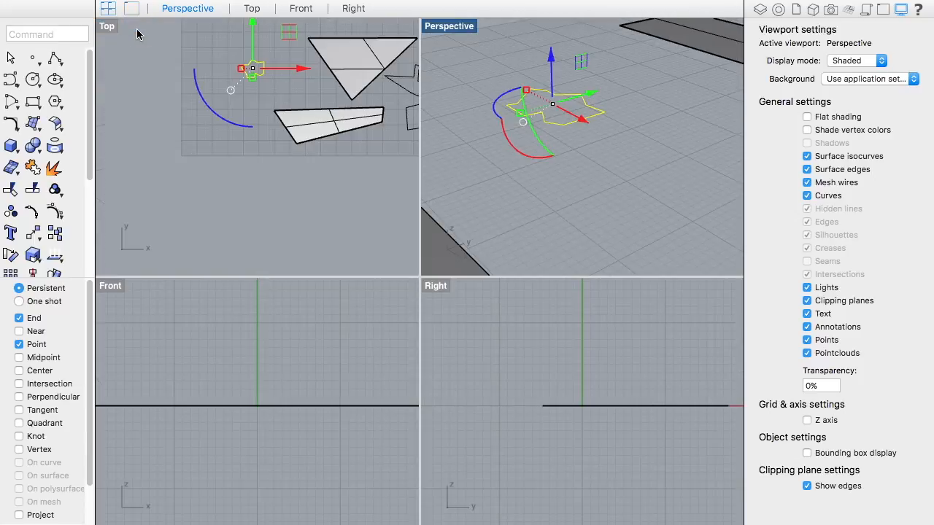
{"action": "scroll", "coordinate": [255, 413], "scroll_direction": "down", "scroll_amount": 15}
{"action": "right_click_drag", "start_coordinate": [272, 409], "coordinate": [311, 409]}
{"action": "left_click_drag", "start_coordinate": [275, 408], "coordinate": [191, 395]}
{"action": "right_click_drag", "start_coordinate": [197, 416], "coordinate": [283, 379]}
{"action": "scroll", "coordinate": [283, 379], "scroll_direction": "up", "scroll_amount": 10}
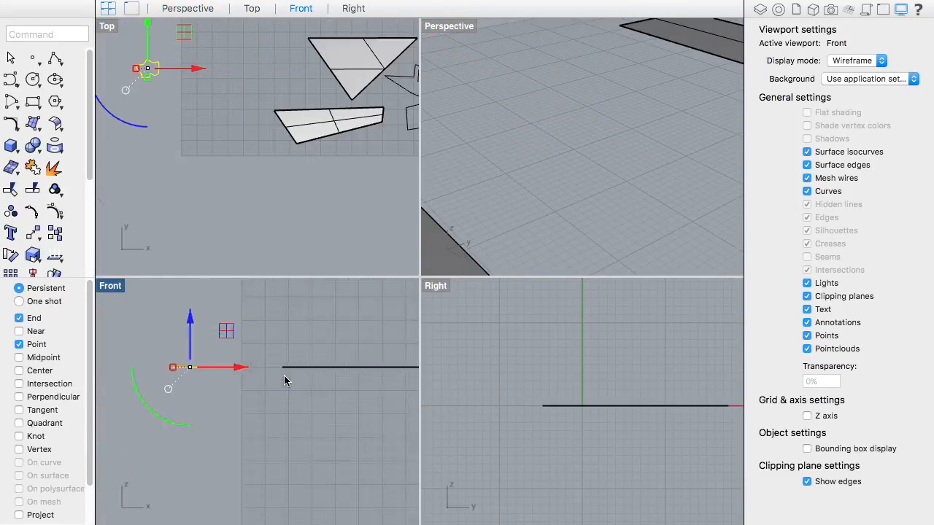
{"action": "right_click_drag", "start_coordinate": [200, 435], "coordinate": [265, 430]}
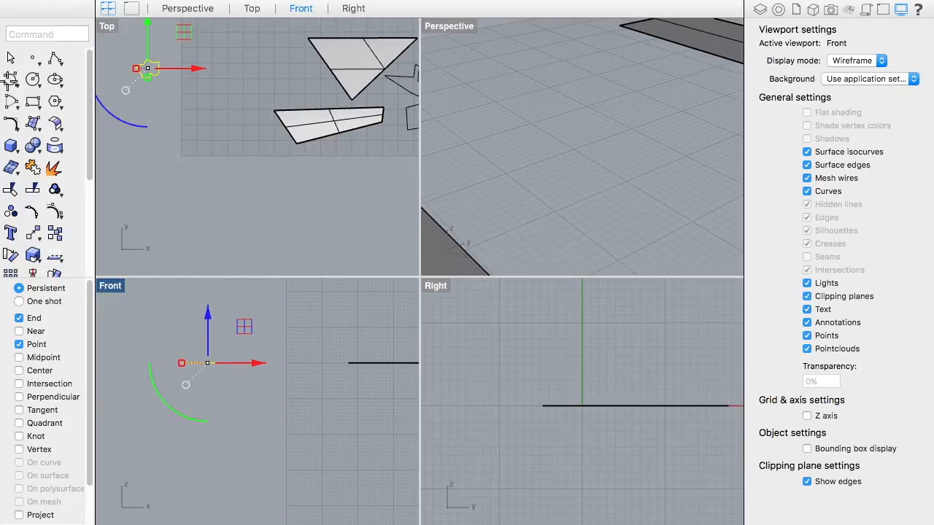
Step: Draw an S-shaped degree 6 control point curve in the Front view, rising from the polyline's positive-X end
{"action": "left_click", "coordinate": [10, 80]}
{"action": "scroll", "coordinate": [219, 343], "scroll_direction": "up", "scroll_amount": 5}
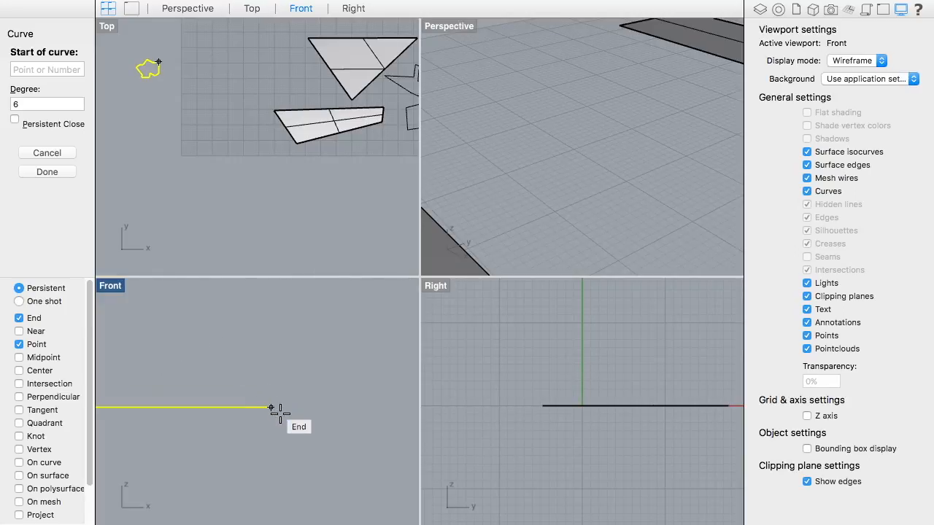
{"action": "left_click", "coordinate": [270, 407]}
{"action": "left_click", "coordinate": [235, 387]}
{"action": "left_click", "coordinate": [224, 340]}
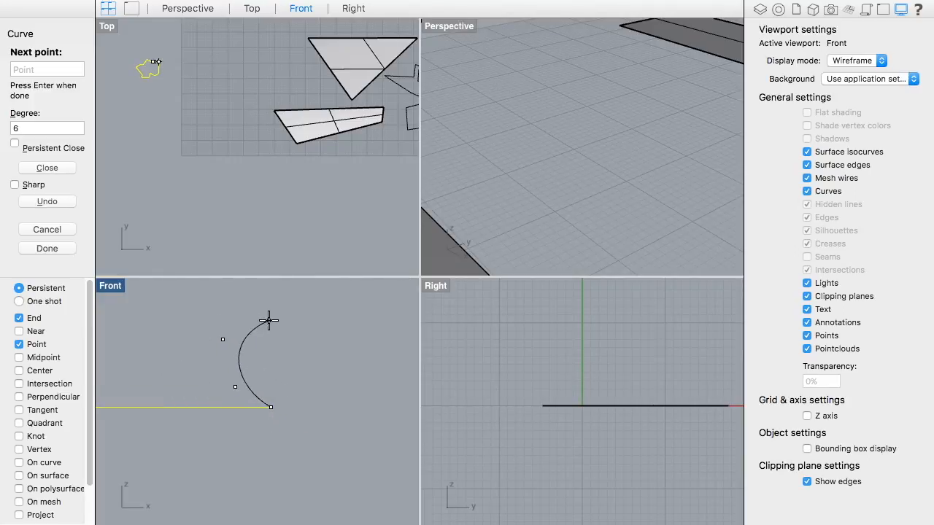
{"action": "left_click", "coordinate": [268, 320]}
{"action": "left_click", "coordinate": [260, 292]}
{"action": "left_click", "coordinate": [234, 293]}
{"action": "key", "text": "Return"}
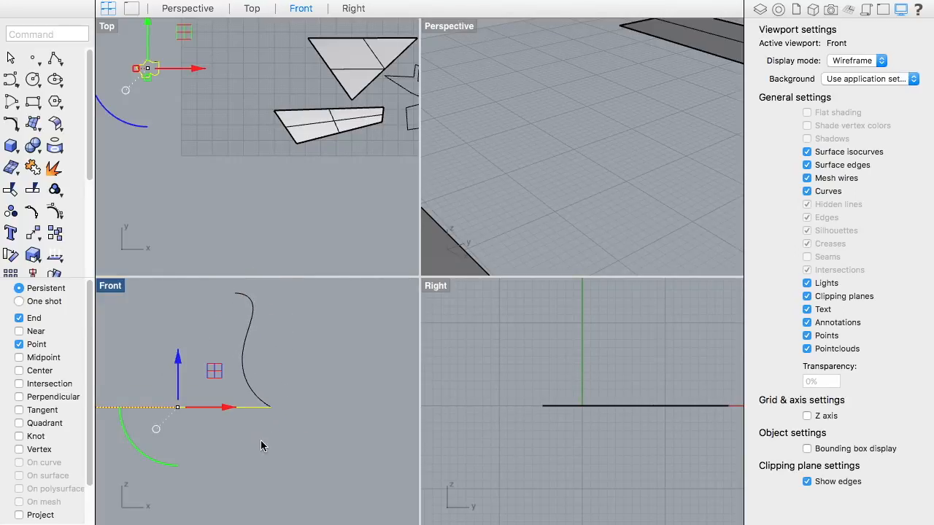
{"action": "key", "text": "Escape"}
{"action": "right_click_drag", "start_coordinate": [207, 382], "coordinate": [267, 387]}
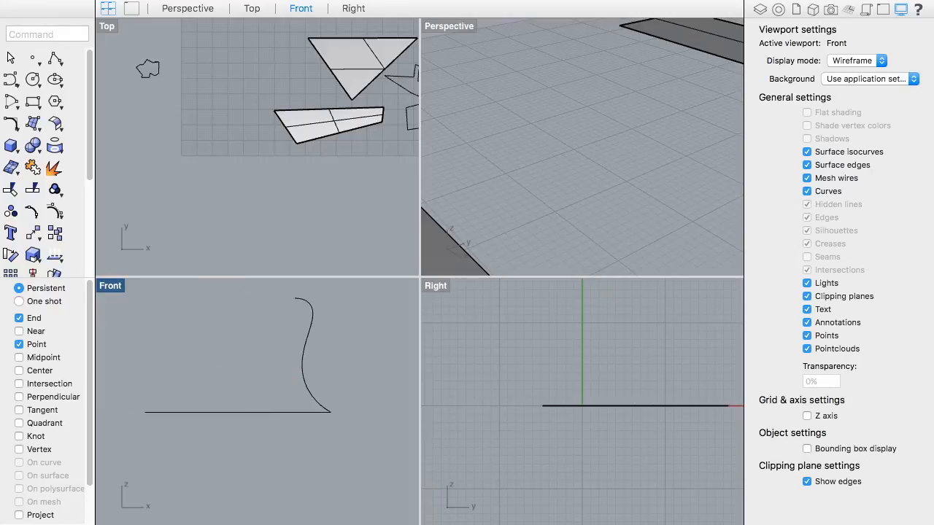
{"action": "left_click", "coordinate": [31, 125]}
{"action": "left_click", "coordinate": [31, 125]}
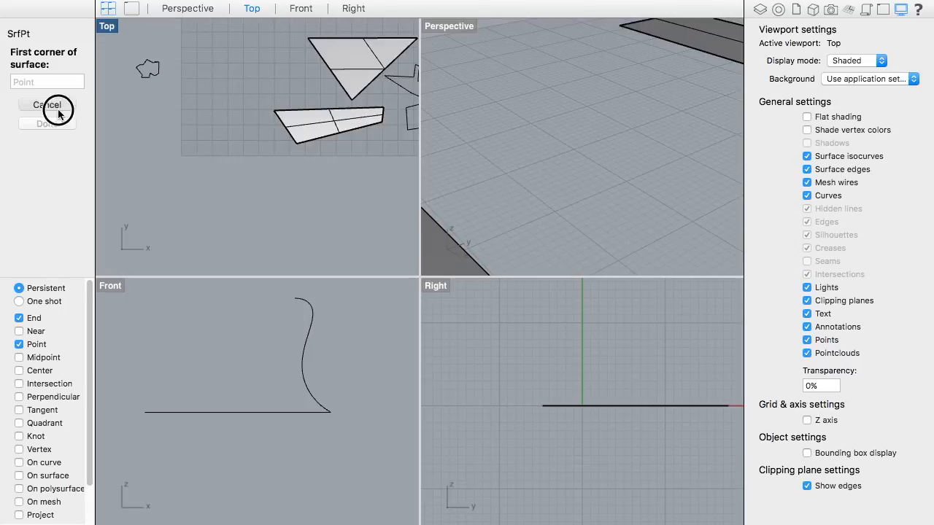
{"action": "left_click", "coordinate": [58, 110]}
Step: Extrude the closed polyline along the S-shaped path curve with Extrude Along Curve
{"action": "left_click_drag", "start_coordinate": [31, 125], "coordinate": [153, 342]}
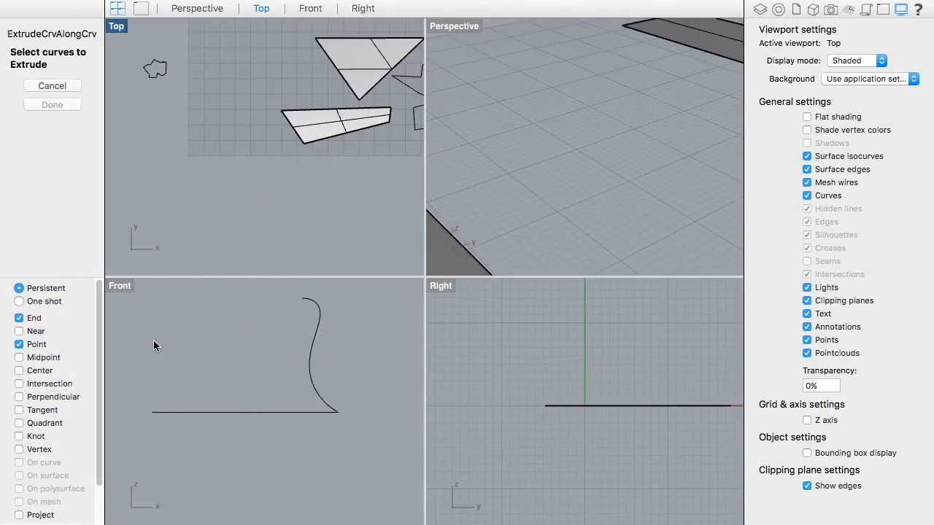
{"action": "left_click", "coordinate": [199, 413]}
{"action": "scroll", "coordinate": [150, 49], "scroll_direction": "up", "scroll_amount": 3}
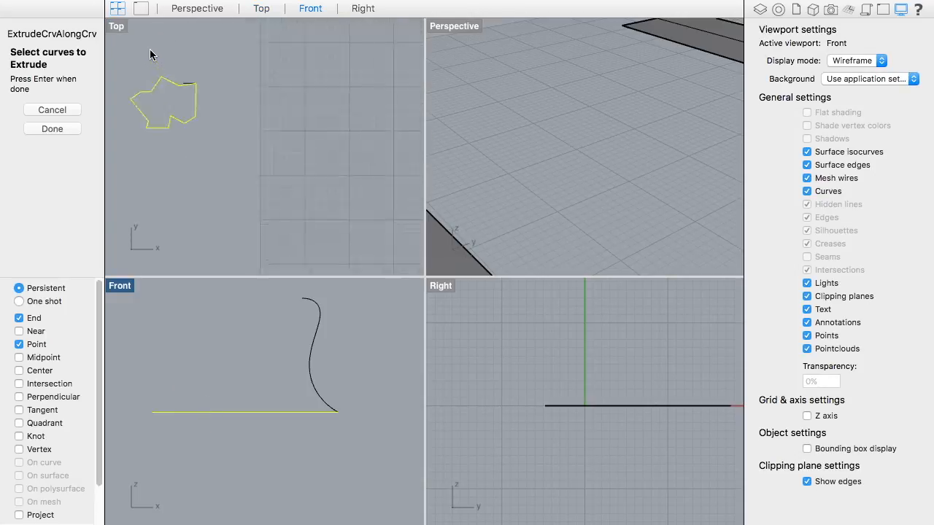
{"action": "left_click", "coordinate": [282, 190]}
{"action": "key", "text": "Return"}
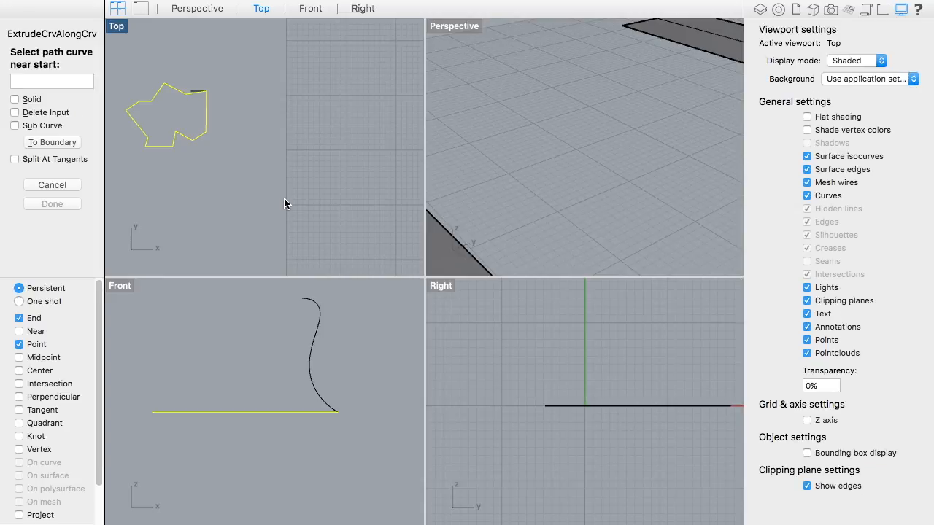
{"action": "left_click", "coordinate": [313, 344]}
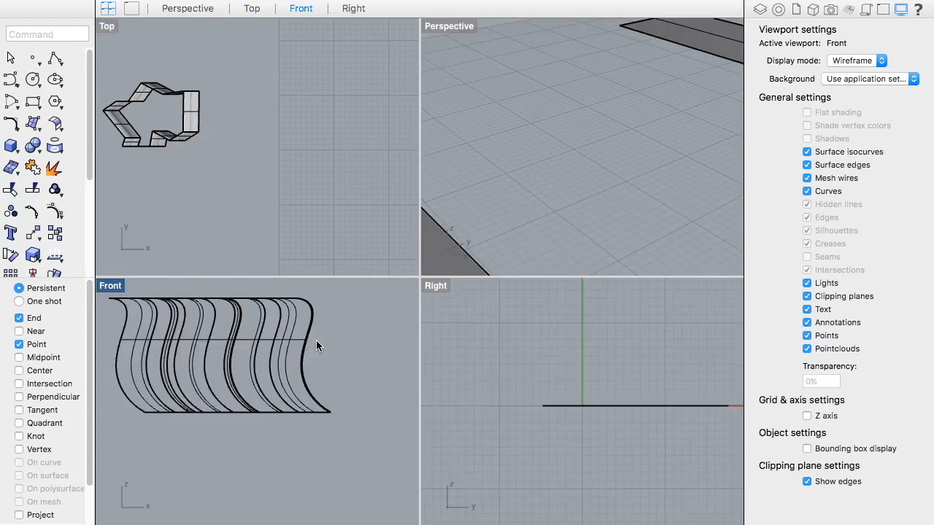
Step: Examine the extruded S-shaped walls in the maximized Top view and from several angles in the maximized Perspective view
{"action": "left_click", "coordinate": [106, 26]}
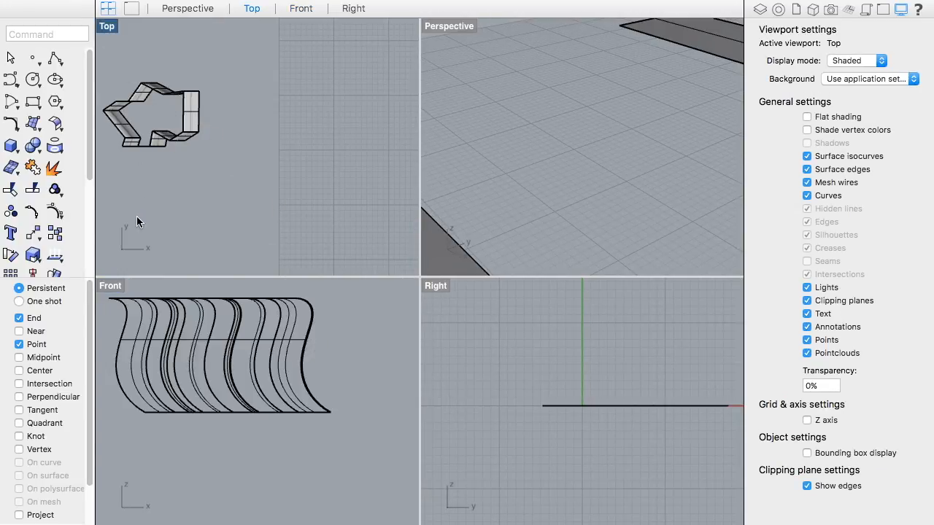
{"action": "double_click", "coordinate": [111, 26]}
{"action": "right_click_drag", "start_coordinate": [201, 312], "coordinate": [240, 300]}
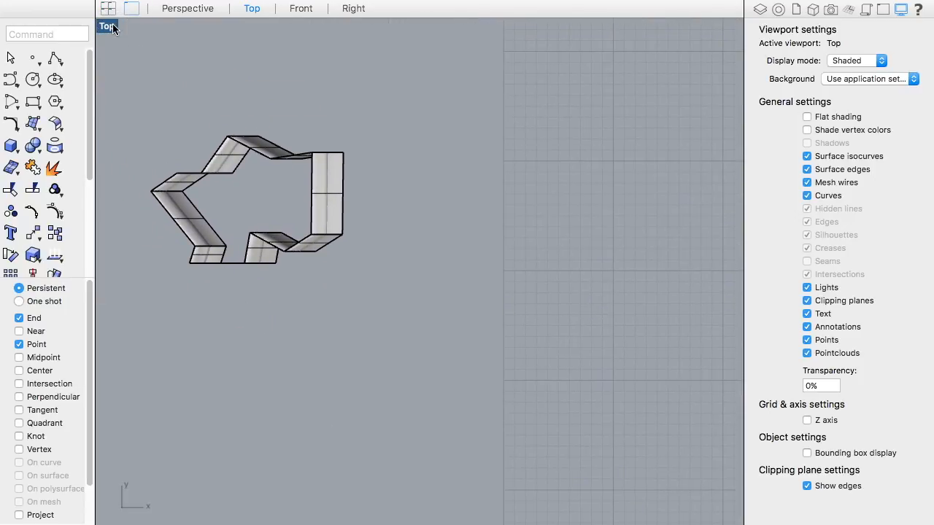
{"action": "double_click", "coordinate": [107, 31]}
{"action": "left_click", "coordinate": [465, 28]}
{"action": "double_click", "coordinate": [465, 28]}
{"action": "scroll", "coordinate": [445, 73], "scroll_direction": "down", "scroll_amount": 5}
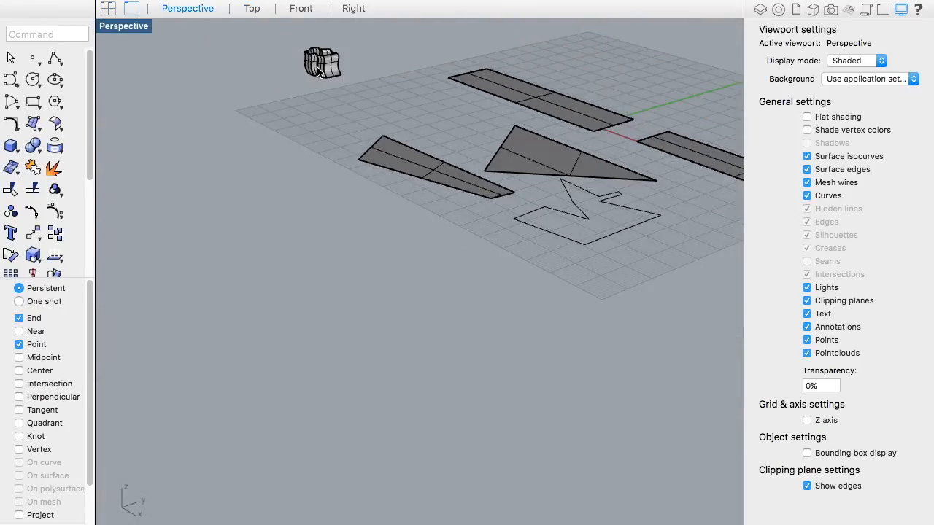
{"action": "scroll", "coordinate": [317, 67], "scroll_direction": "up", "scroll_amount": 12}
{"action": "right_click_drag", "start_coordinate": [270, 61], "coordinate": [231, 38]}
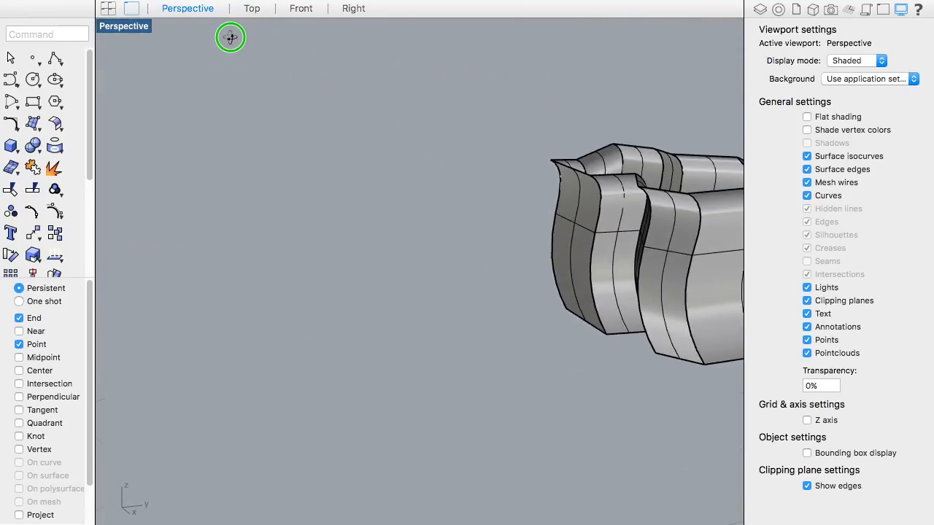
{"action": "right_click_drag", "start_coordinate": [309, 143], "coordinate": [345, 162]}
{"action": "right_click_drag", "start_coordinate": [216, 166], "coordinate": [202, 167]}
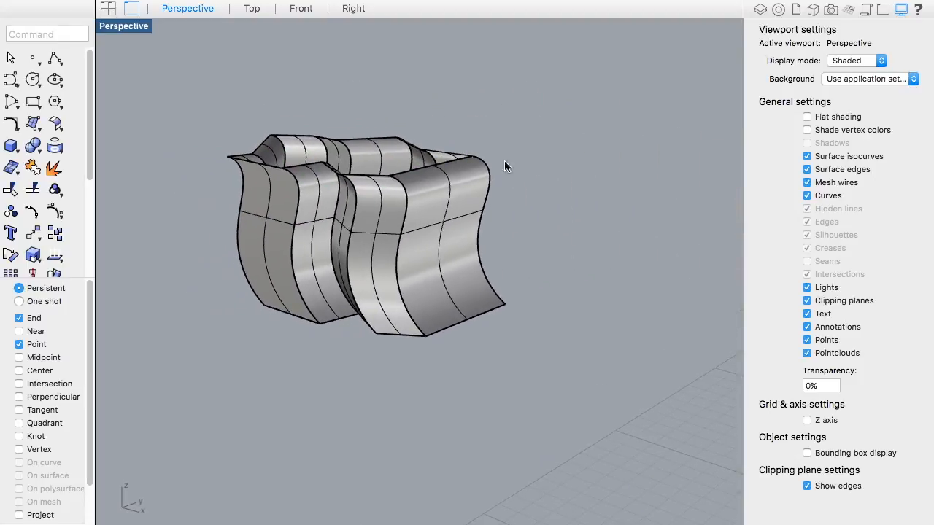
{"action": "mouse_move", "coordinate": [248, 142]}
{"action": "right_mouse_down"}
{"action": "mouse_move", "coordinate": [247, 177]}
{"action": "mouse_move", "coordinate": [288, 104]}
{"action": "mouse_move", "coordinate": [274, 128]}
{"action": "mouse_move", "coordinate": [476, 250]}
{"action": "right_mouse_up"}
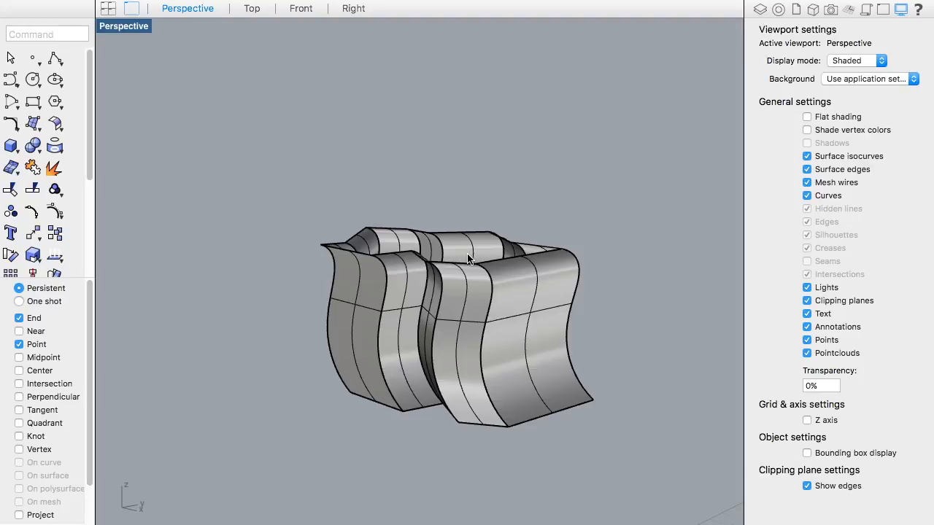
Step: Delete the surface extruded along the curve, keeping the polyline and the path curve
{"action": "left_click", "coordinate": [447, 234]}
{"action": "key", "text": "Delete"}
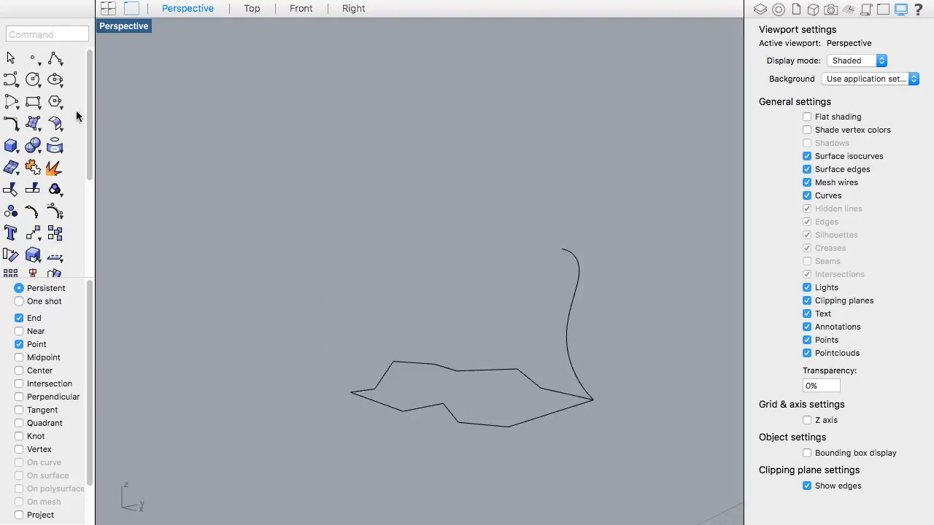
Step: Try a tapered extrusion of the closed polyline and look over its corner type options
{"action": "left_click", "coordinate": [32, 128]}
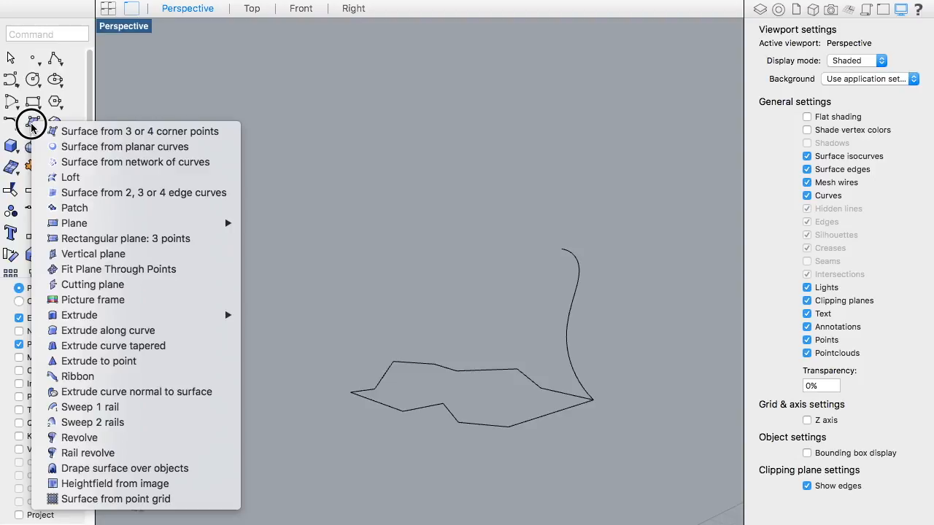
{"action": "left_click", "coordinate": [66, 346]}
{"action": "left_click", "coordinate": [422, 365]}
{"action": "key", "text": "Return"}
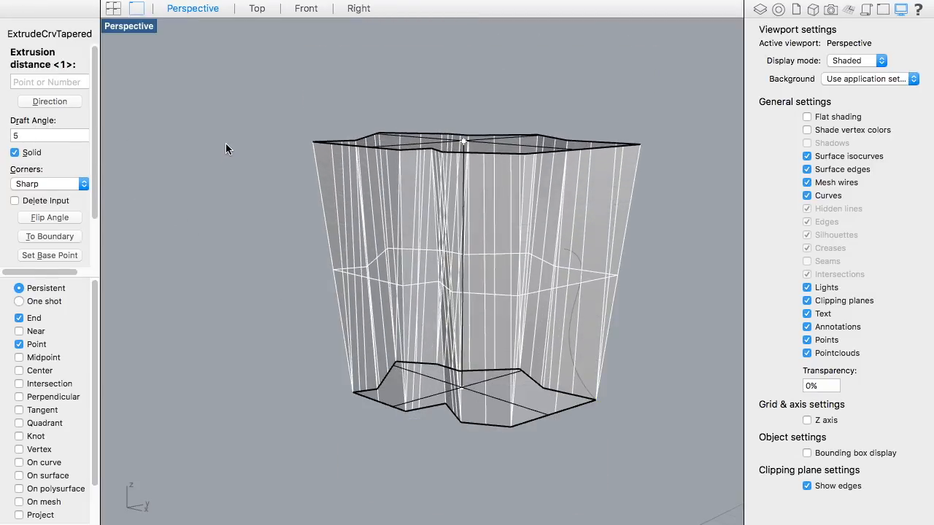
{"action": "left_click", "coordinate": [61, 184]}
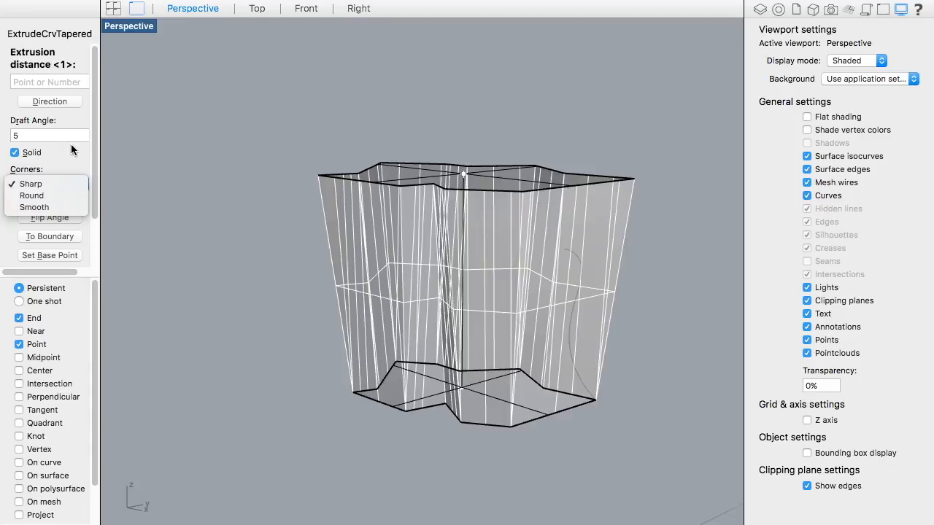
{"action": "key", "text": "Escape"}
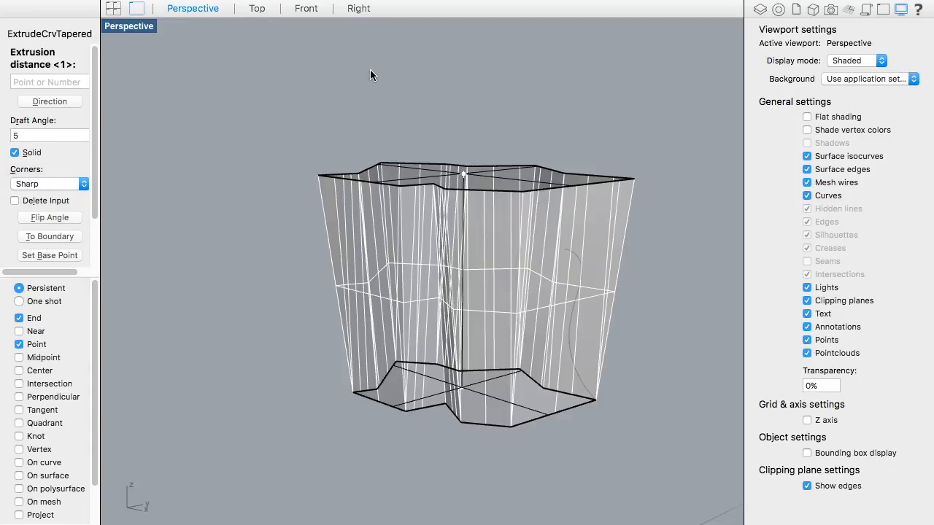
{"action": "key", "text": "Escape"}
Step: Extrude the closed polyline to a single point high above it with Extrude to Point, without capping it as a solid
{"action": "left_click", "coordinate": [34, 127]}
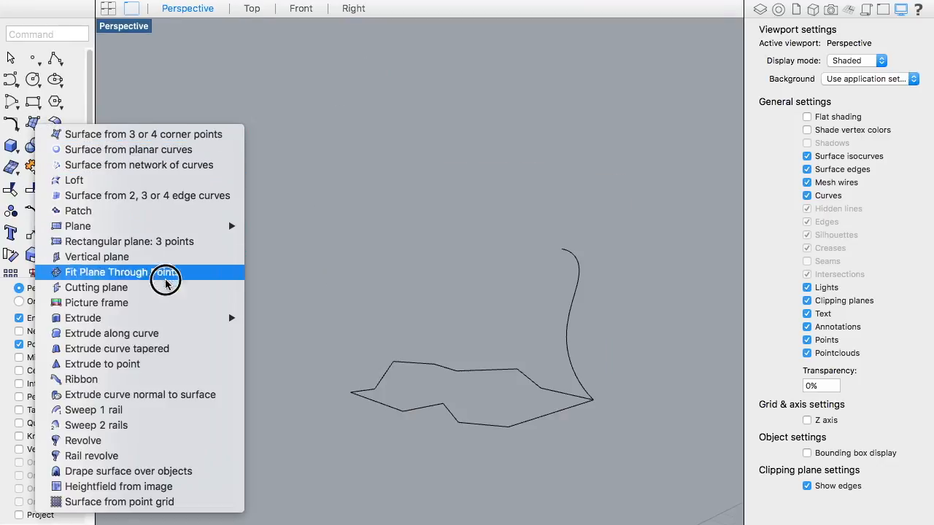
{"action": "left_click", "coordinate": [195, 366]}
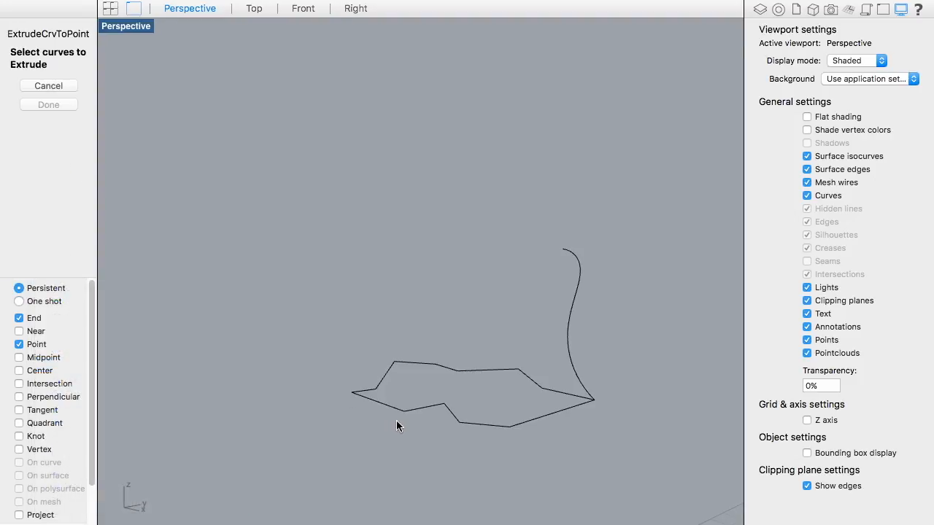
{"action": "left_click", "coordinate": [411, 413]}
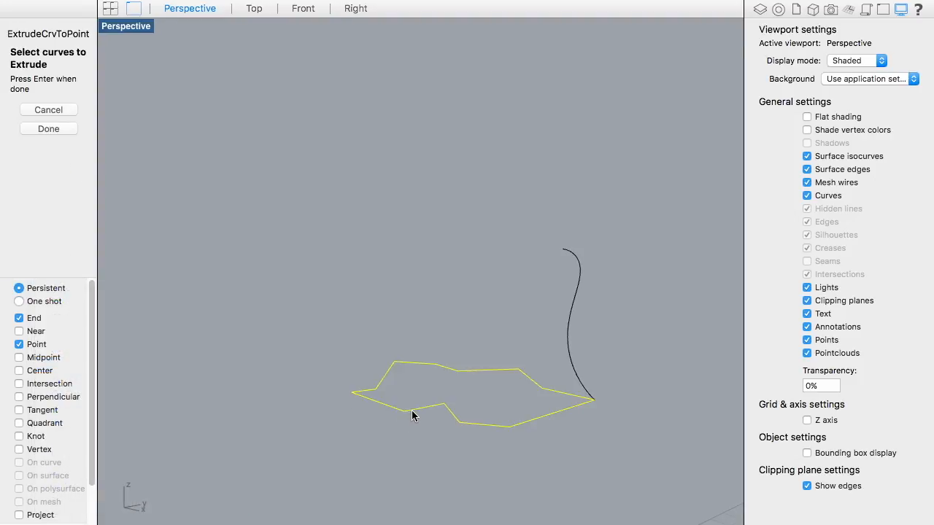
{"action": "right_click", "coordinate": [355, 324]}
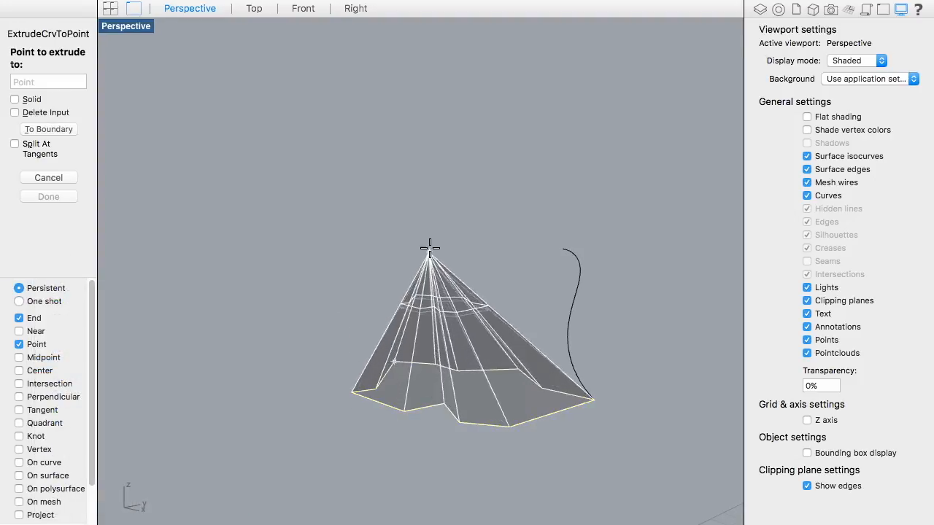
{"action": "mouse_move", "coordinate": [473, 84]}
{"action": "right_mouse_down"}
{"action": "mouse_move", "coordinate": [447, 144]}
{"action": "mouse_move", "coordinate": [483, 86]}
{"action": "right_mouse_up"}
{"action": "left_click", "coordinate": [404, 109]}
{"action": "right_click_drag", "start_coordinate": [532, 246], "coordinate": [462, 222]}
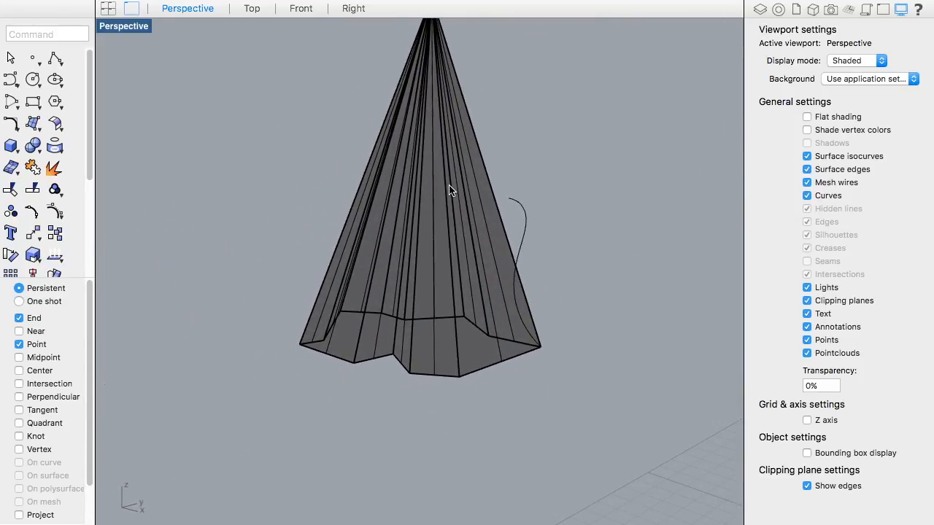
Step: Delete the pointed extruded surface, keeping the closed polyline and the S-shaped curve
{"action": "left_click", "coordinate": [449, 189]}
{"action": "key", "text": "Delete"}
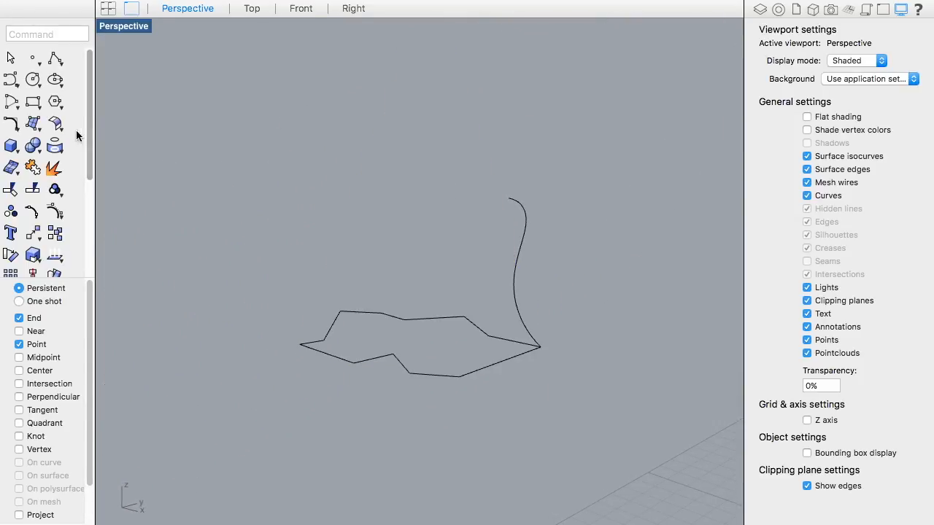
{"action": "left_click", "coordinate": [39, 129]}
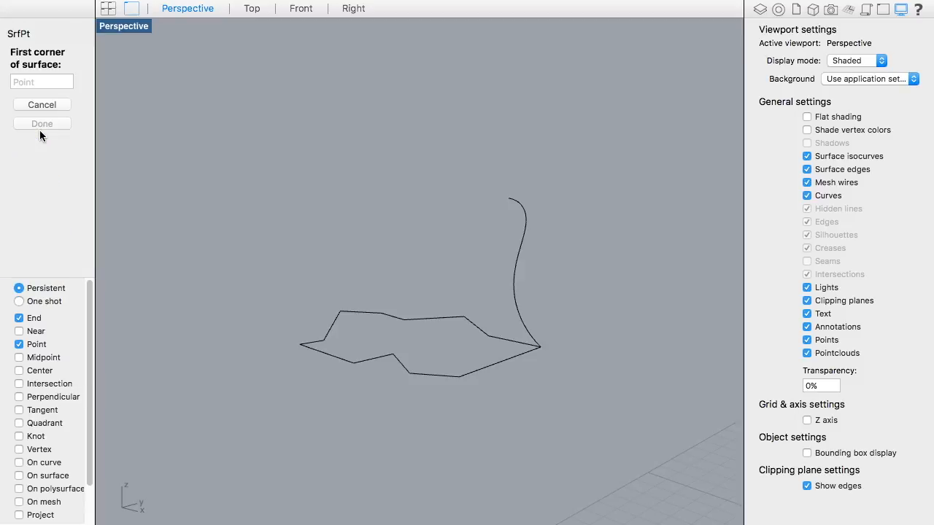
{"action": "left_click", "coordinate": [43, 104]}
{"action": "left_click_drag", "start_coordinate": [38, 120], "coordinate": [213, 448]}
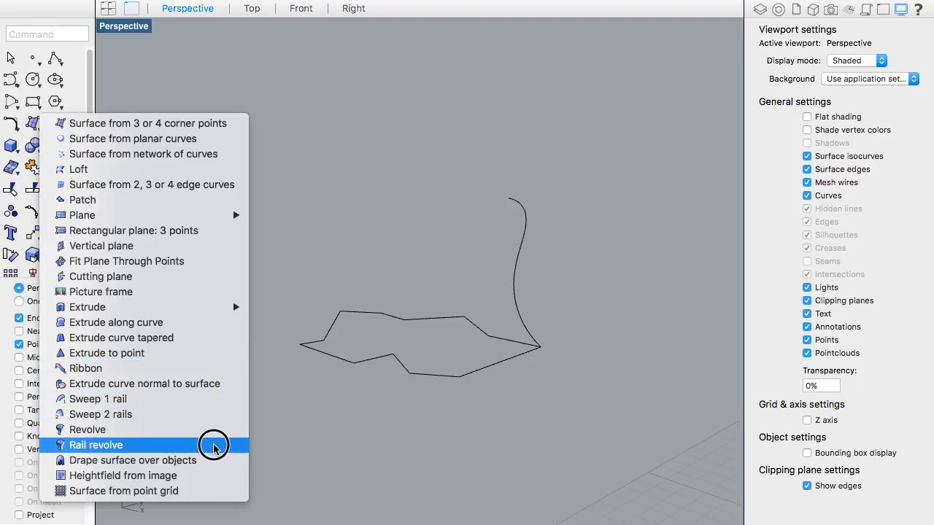
{"action": "left_click_drag", "start_coordinate": [214, 447], "coordinate": [214, 446]}
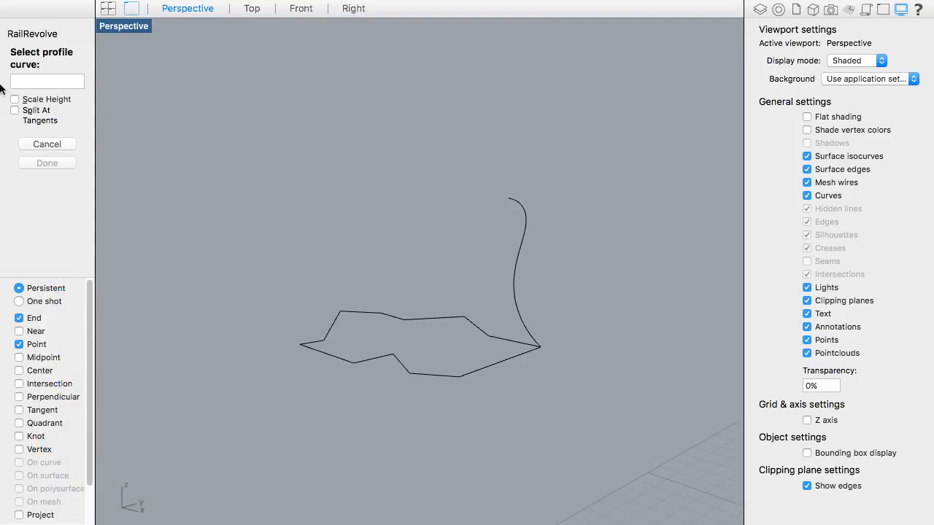
{"action": "left_click", "coordinate": [37, 145]}
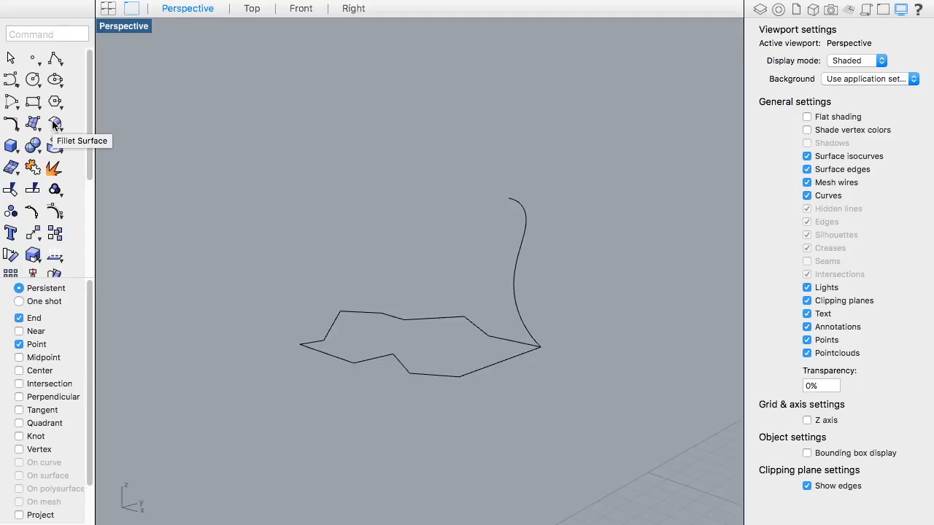
Step: Draw a large box beside the closed polyline and bring it fully into view
{"action": "left_click", "coordinate": [11, 145]}
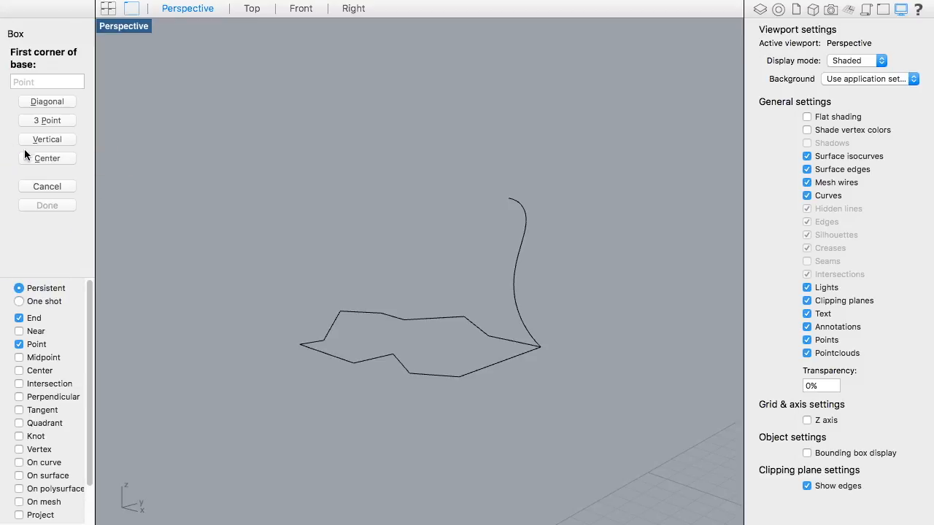
{"action": "left_click", "coordinate": [178, 216]}
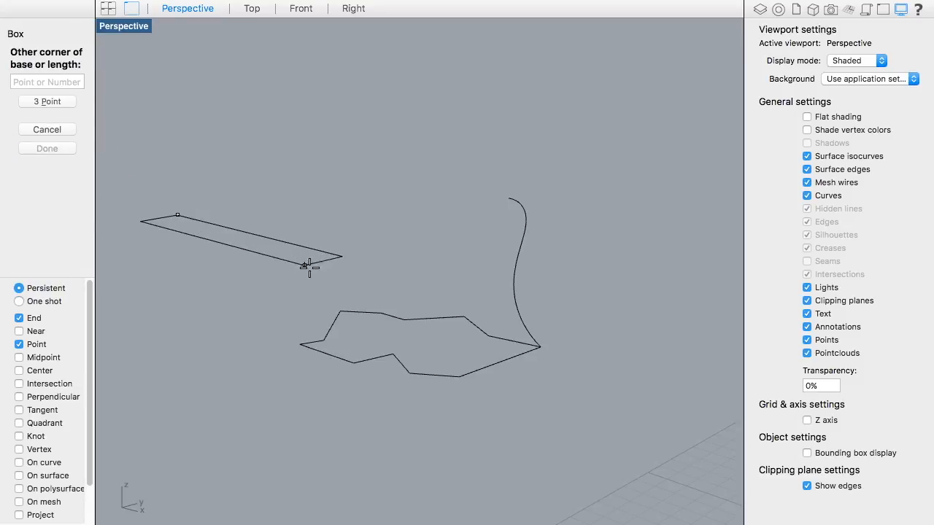
{"action": "left_click", "coordinate": [189, 286]}
{"action": "left_click", "coordinate": [254, 71]}
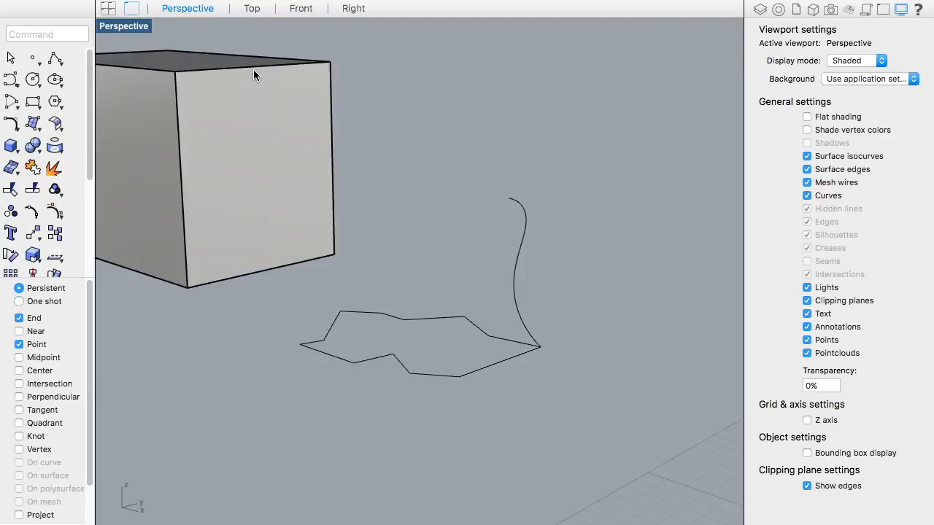
{"action": "right_click_drag", "start_coordinate": [275, 193], "coordinate": [668, 286], "text": "shift"}
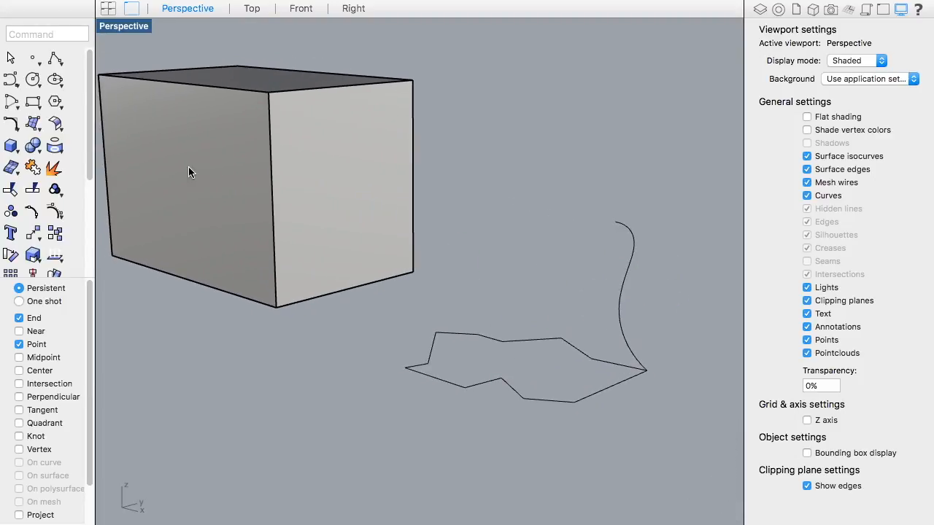
{"action": "scroll", "coordinate": [184, 164], "scroll_direction": "down", "scroll_amount": 5}
{"action": "scroll", "coordinate": [119, 69], "scroll_direction": "up", "scroll_amount": 5}
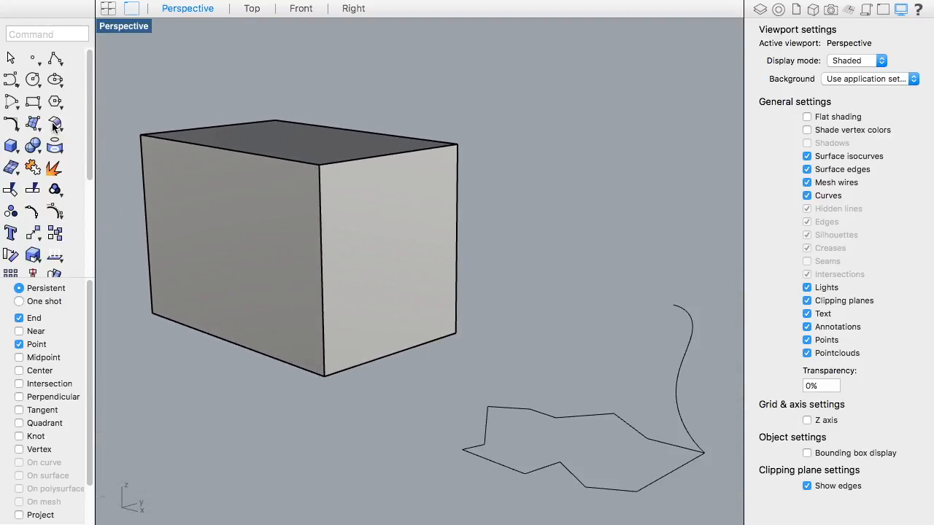
Step: Fillet the box's top face with the adjoining end face using Fillet Surface, radius 1.000, with extend and trim on
{"action": "left_click_drag", "start_coordinate": [60, 127], "coordinate": [187, 130]}
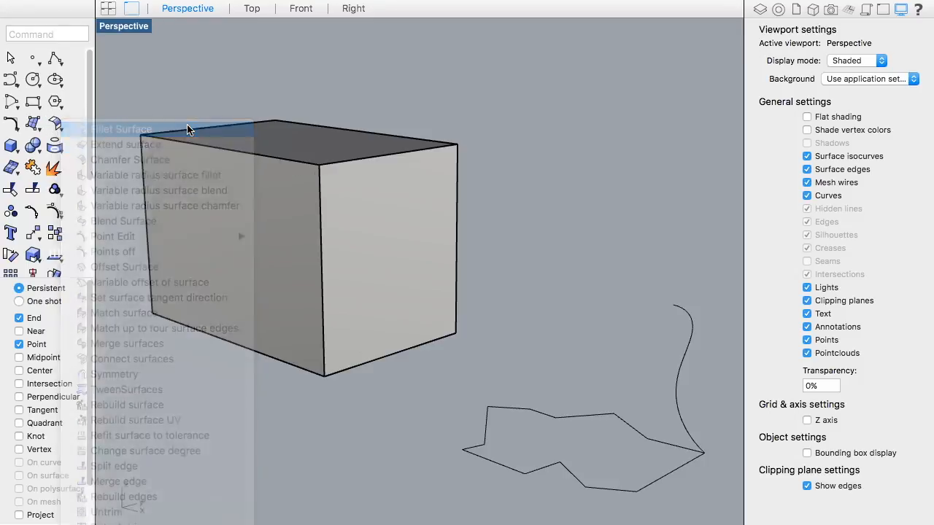
{"action": "left_click", "coordinate": [375, 160]}
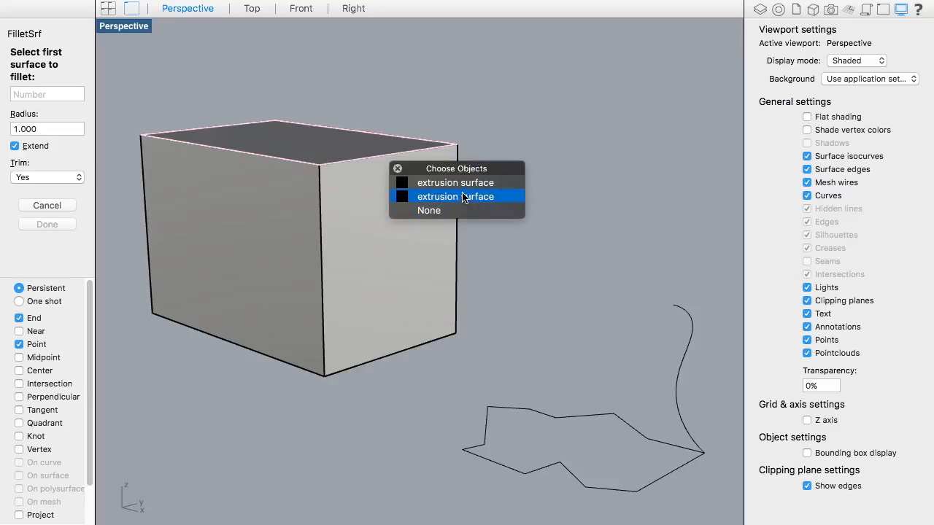
{"action": "left_click", "coordinate": [464, 183]}
{"action": "left_click", "coordinate": [340, 150]}
{"action": "right_click_drag", "start_coordinate": [462, 135], "coordinate": [295, 210]}
{"action": "scroll", "coordinate": [384, 195], "scroll_direction": "up", "scroll_amount": 5}
{"action": "scroll", "coordinate": [385, 195], "scroll_direction": "down", "scroll_amount": 5}
{"action": "left_click", "coordinate": [295, 205]}
{"action": "left_click", "coordinate": [483, 222]}
Step: Delete the box surfaces together with their fillet
{"action": "left_click_drag", "start_coordinate": [167, 87], "coordinate": [461, 399]}
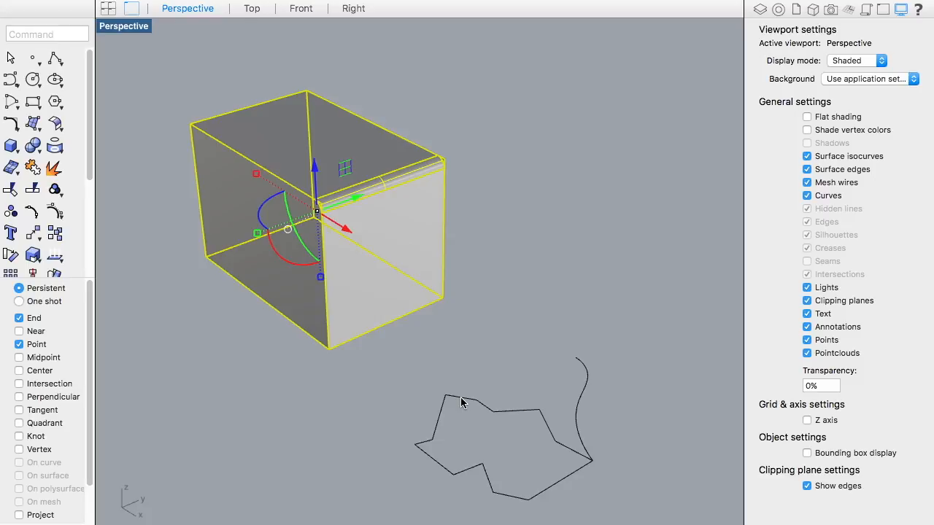
{"action": "key", "text": "Delete"}
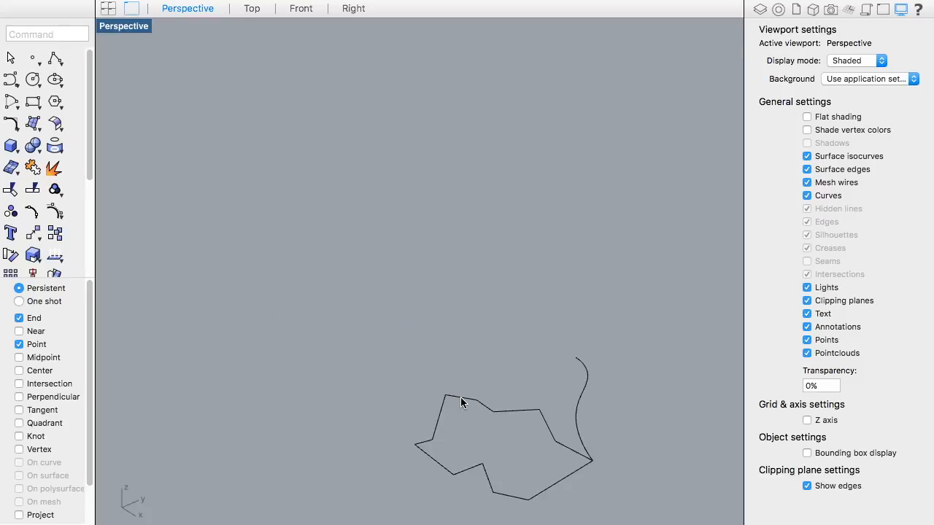
Step: Draw a horizontal rectangular plane from corner to corner beside the closed polyline
{"action": "left_click", "coordinate": [32, 123]}
{"action": "key", "text": "Escape"}
{"action": "left_click_drag", "start_coordinate": [45, 122], "coordinate": [69, 205]}
{"action": "left_click_drag", "start_coordinate": [39, 120], "coordinate": [310, 218]}
{"action": "left_click_drag", "start_coordinate": [43, 125], "coordinate": [308, 225]}
{"action": "left_click", "coordinate": [272, 207]}
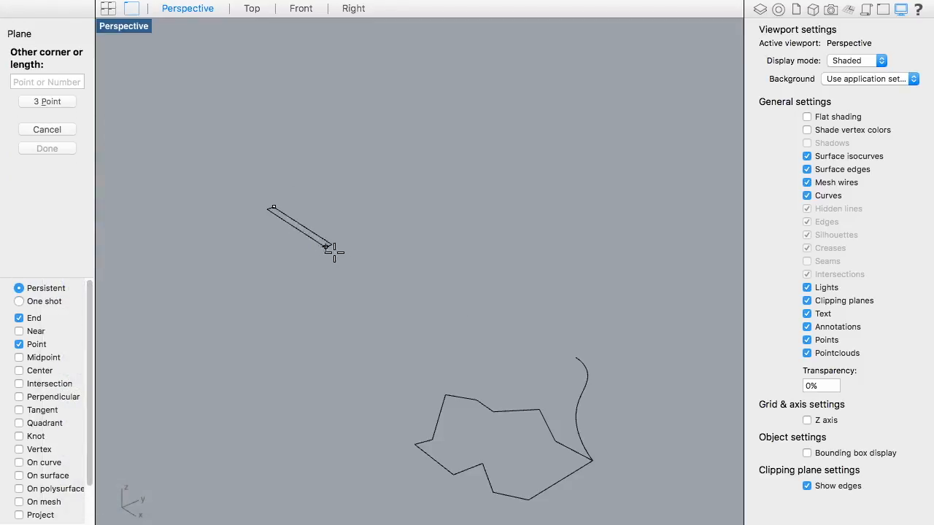
{"action": "left_click", "coordinate": [219, 347]}
{"action": "right_click_drag", "start_coordinate": [235, 348], "coordinate": [398, 305]}
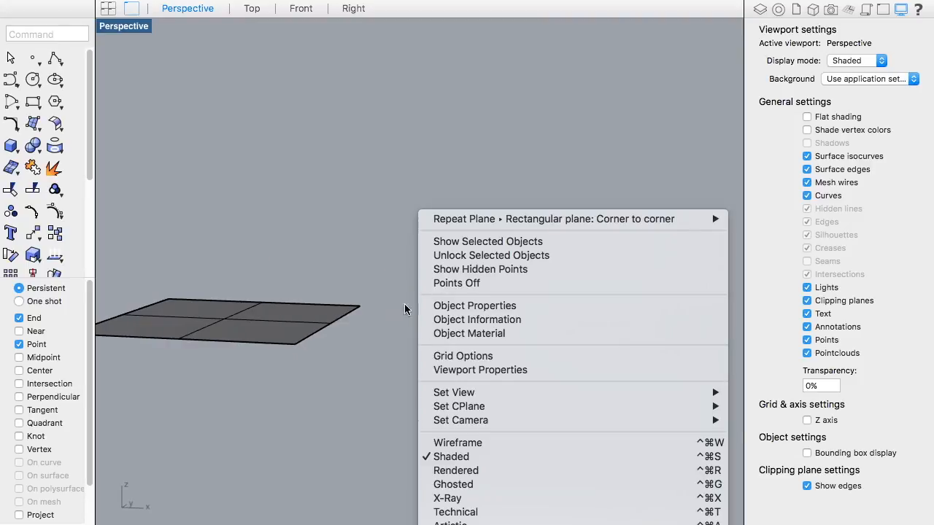
Step: Build a vertical plane rising from the edge of the horizontal plane that faces the polyline, snapping to its two corners
{"action": "left_click", "coordinate": [33, 119]}
{"action": "left_click_drag", "start_coordinate": [33, 120], "coordinate": [187, 251]}
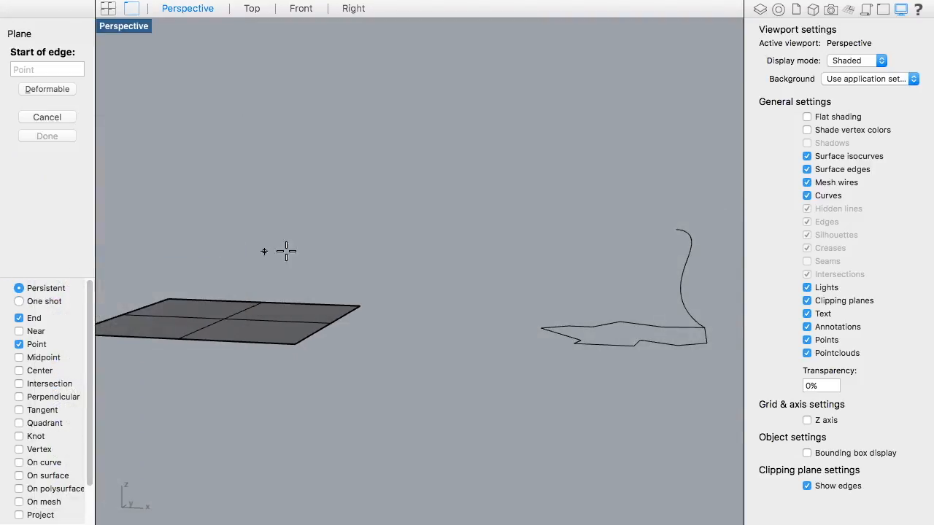
{"action": "left_click", "coordinate": [362, 305]}
{"action": "left_click", "coordinate": [295, 343]}
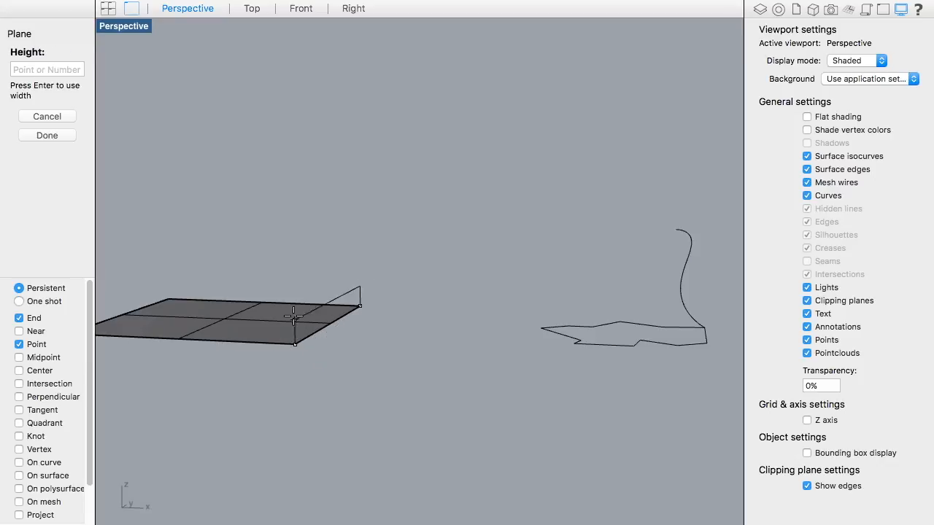
{"action": "left_click", "coordinate": [302, 130]}
{"action": "right_click_drag", "start_coordinate": [328, 220], "coordinate": [320, 265]}
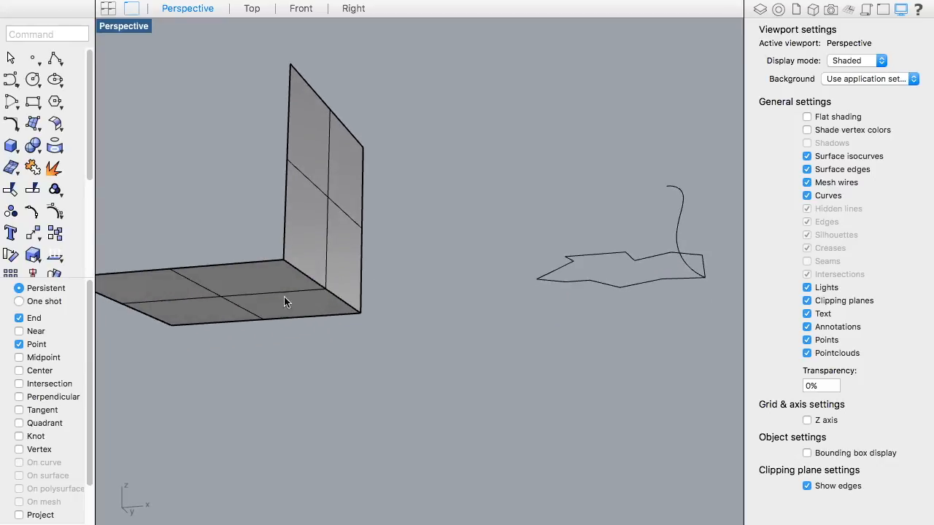
Step: Try a surface fillet of radius 1.000 between the vertical and horizontal planes, and undo it after inspecting the rounded corner
{"action": "left_click", "coordinate": [57, 127]}
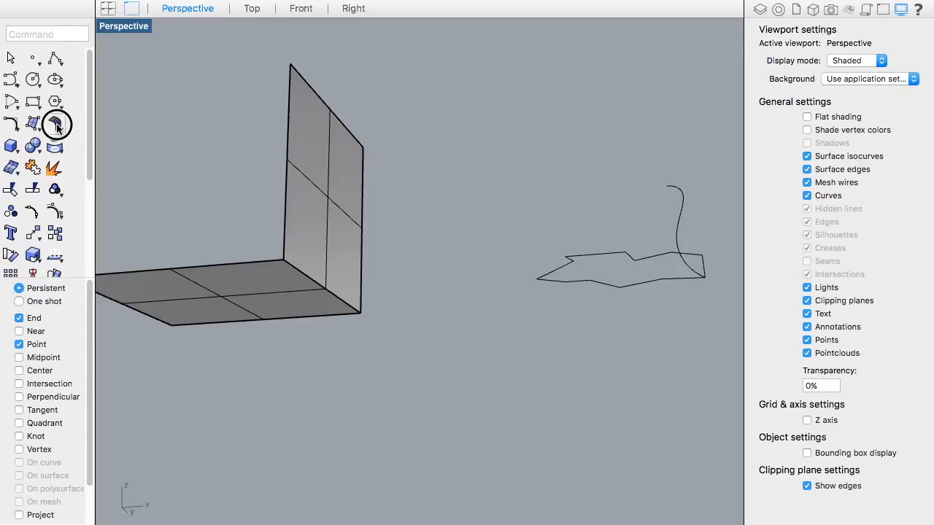
{"action": "left_click", "coordinate": [139, 130]}
{"action": "left_click", "coordinate": [301, 167]}
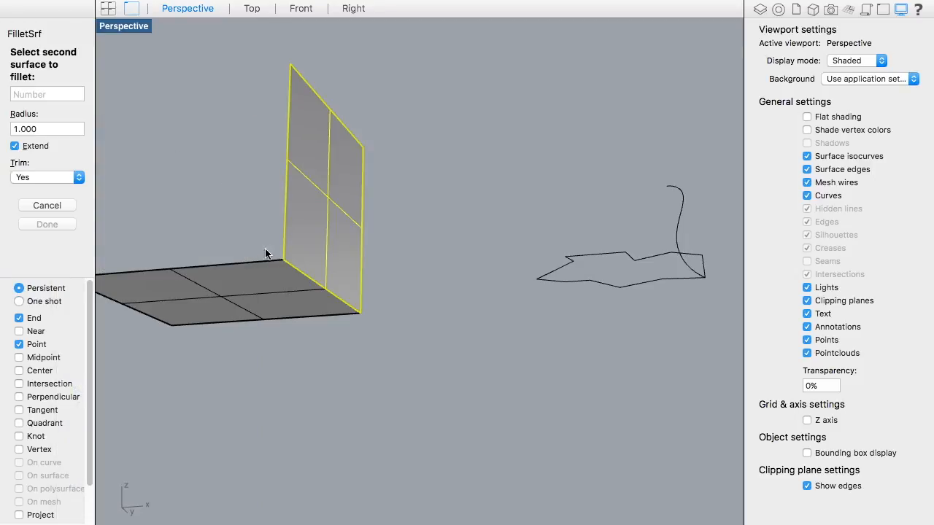
{"action": "left_click", "coordinate": [259, 279]}
{"action": "scroll", "coordinate": [288, 272], "scroll_direction": "up", "scroll_amount": 5}
{"action": "right_click_drag", "start_coordinate": [291, 270], "coordinate": [231, 329]}
{"action": "scroll", "coordinate": [256, 304], "scroll_direction": "down", "scroll_amount": 6}
{"action": "left_click", "coordinate": [236, 357]}
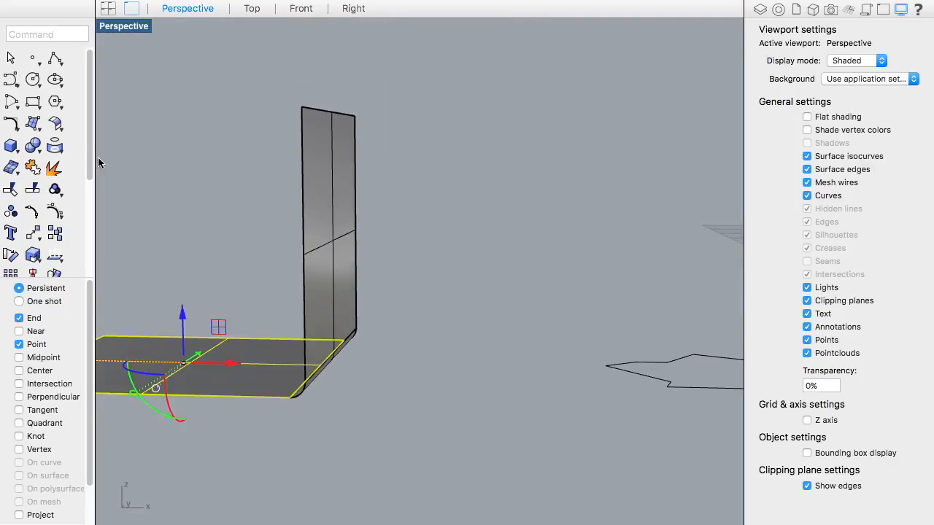
{"action": "key", "text": "super+z"}
{"action": "left_click", "coordinate": [38, 124]}
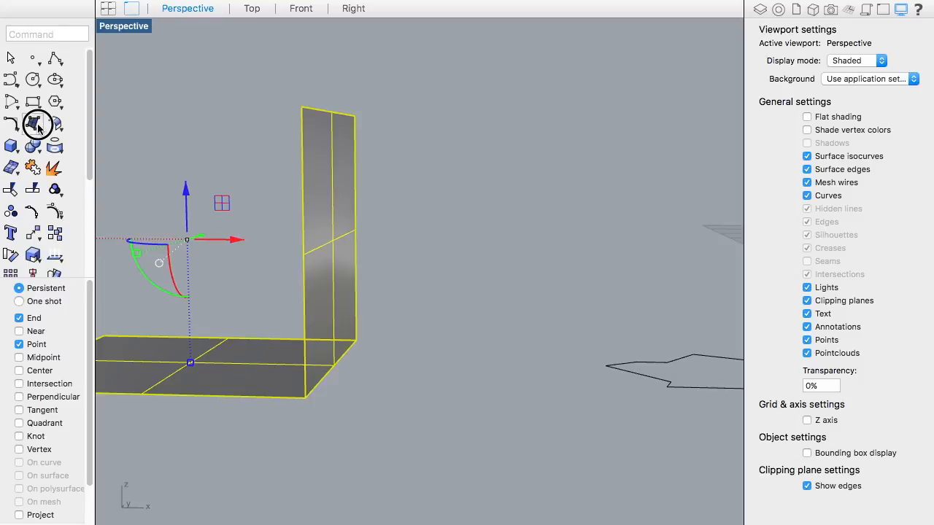
{"action": "left_click", "coordinate": [49, 193]}
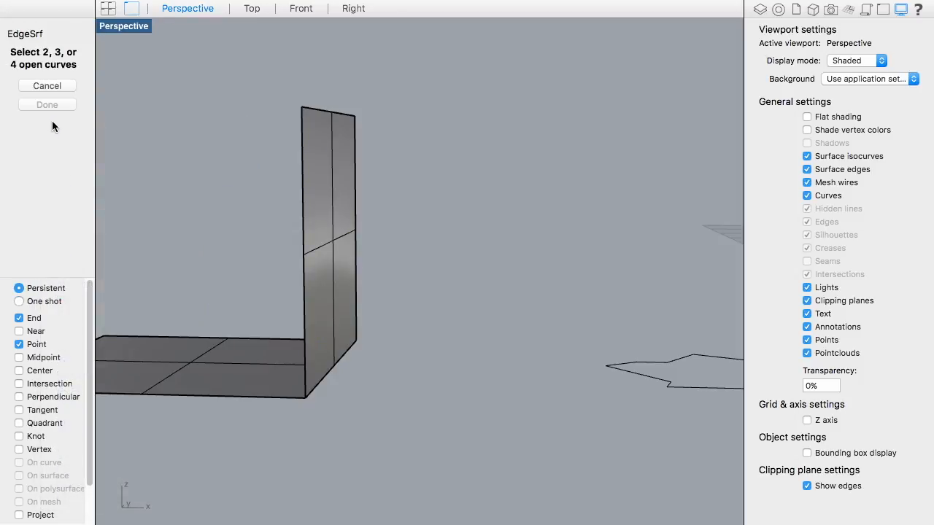
{"action": "left_click", "coordinate": [63, 89]}
Step: Try a surface chamfer between the vertical and horizontal planes, and undo it after inspecting the corner
{"action": "left_click", "coordinate": [57, 123]}
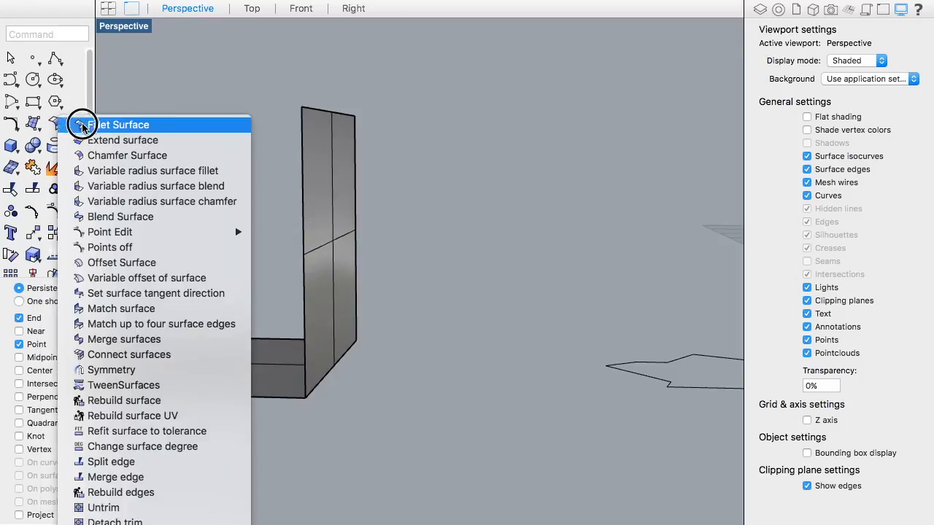
{"action": "left_click", "coordinate": [184, 154]}
{"action": "left_click", "coordinate": [343, 300]}
{"action": "left_click", "coordinate": [279, 364]}
{"action": "right_click_drag", "start_coordinate": [358, 376], "coordinate": [351, 323]}
{"action": "key", "text": "super+z"}
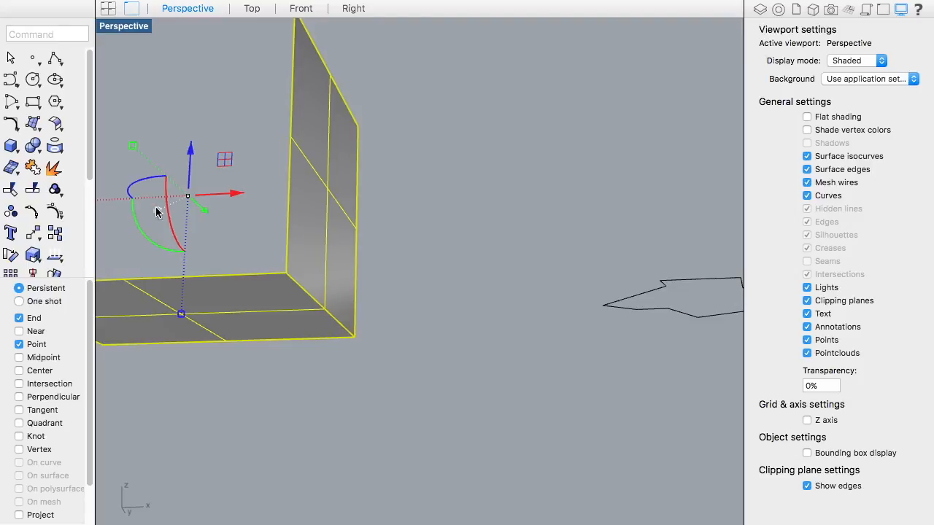
Step: Extend the vertical plane slightly upward from its top edge with Extend Surface, type Line
{"action": "left_click", "coordinate": [55, 122]}
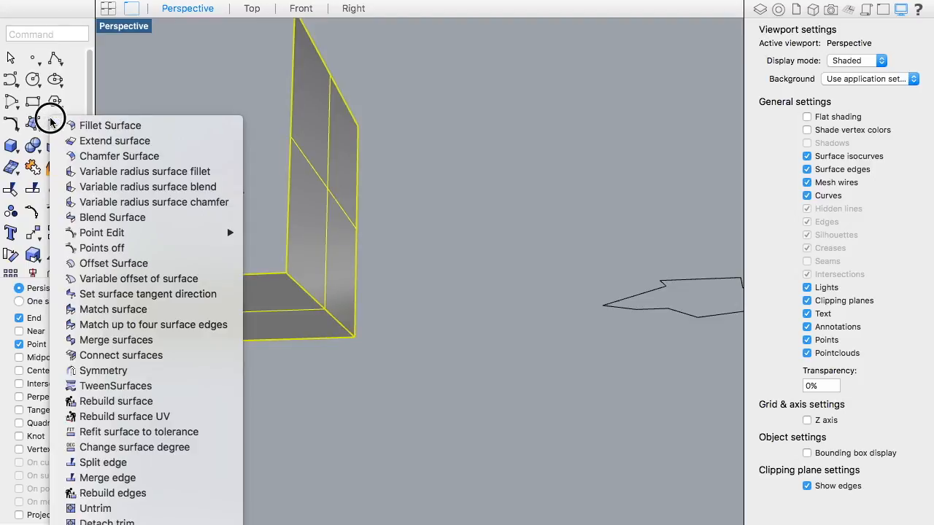
{"action": "left_click", "coordinate": [206, 148]}
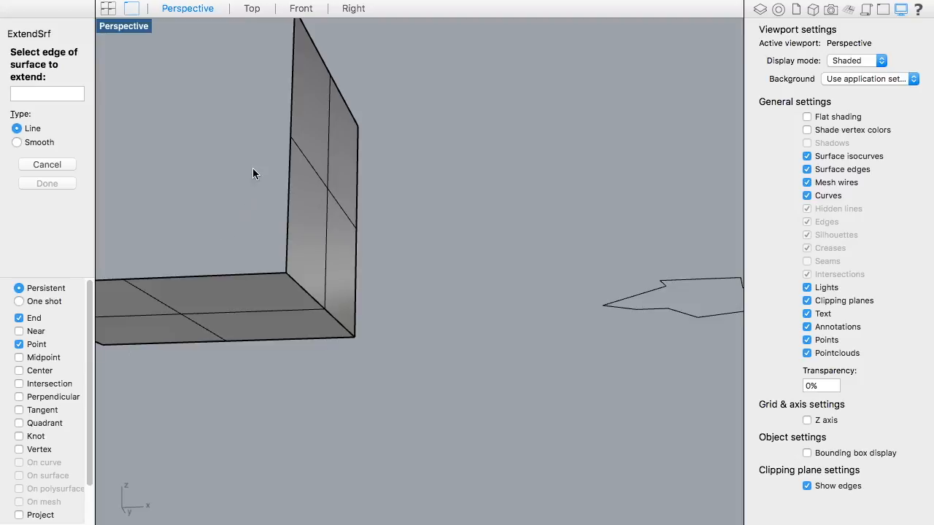
{"action": "right_click_drag", "start_coordinate": [253, 169], "coordinate": [197, 228]}
{"action": "left_click", "coordinate": [268, 108]}
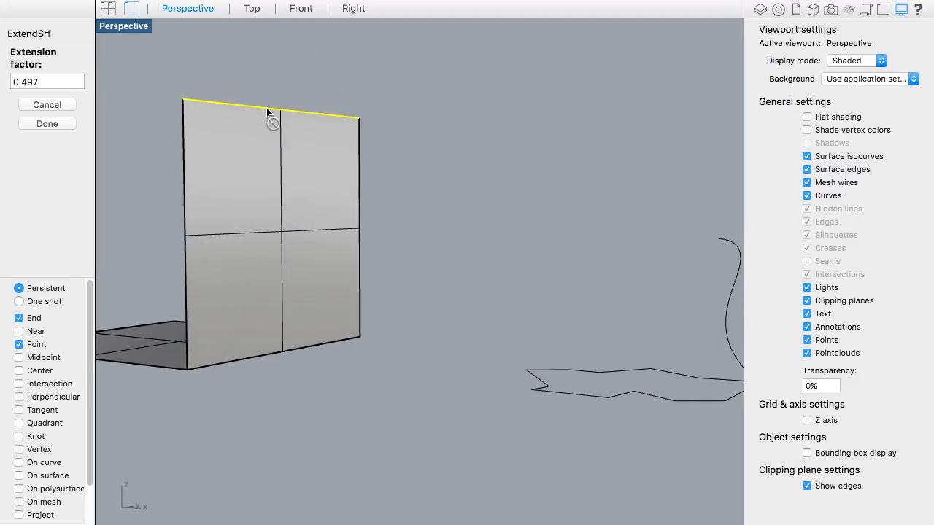
{"action": "left_click", "coordinate": [287, 88]}
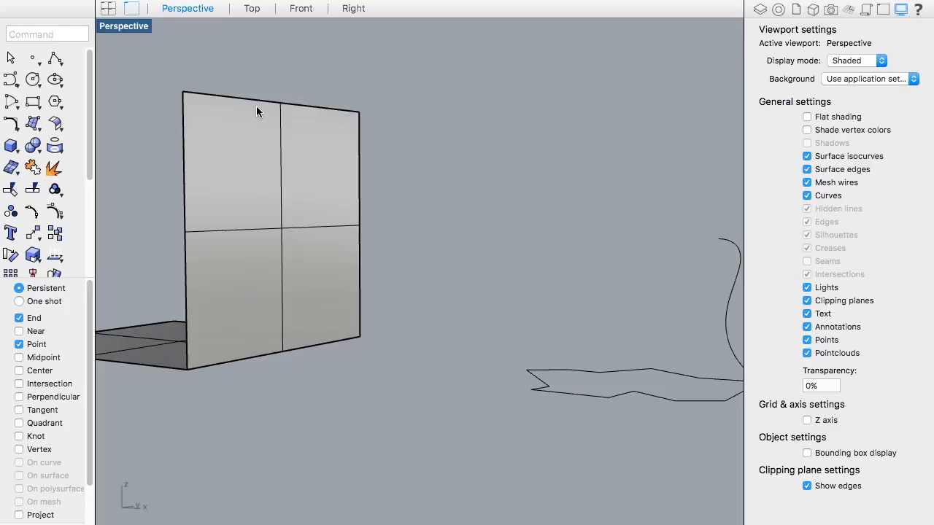
Step: Undo the upward extension of the vertical plane
{"action": "key", "text": "super+z"}
{"action": "scroll", "coordinate": [235, 95], "scroll_direction": "up", "scroll_amount": 4}
{"action": "scroll", "coordinate": [234, 92], "scroll_direction": "down", "scroll_amount": 5}
Step: Try extending the vertical plane from its side edge by a factor of 0.497 with Extend Surface, type Line, and undo it after inspecting the corner
{"action": "right_click", "coordinate": [233, 82]}
{"action": "left_click", "coordinate": [252, 82]}
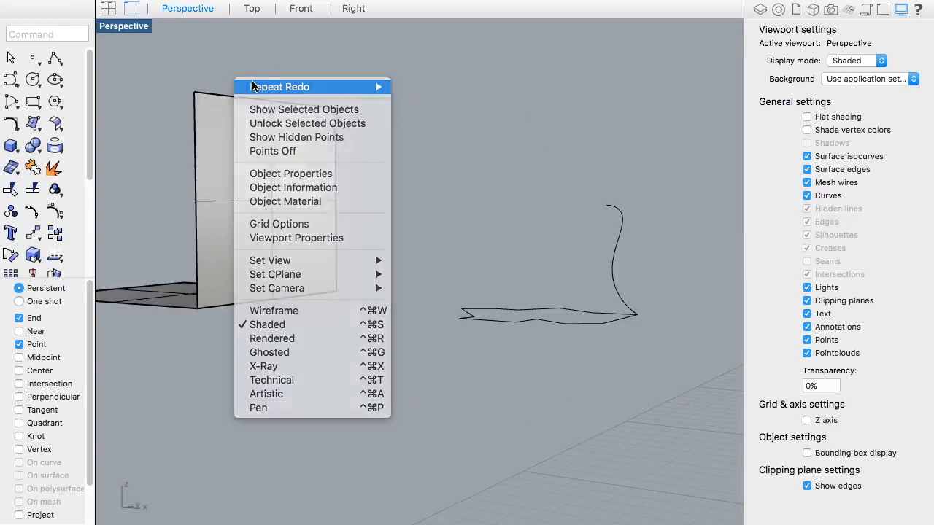
{"action": "right_click", "coordinate": [252, 81]}
{"action": "mouse_move", "coordinate": [365, 87]}
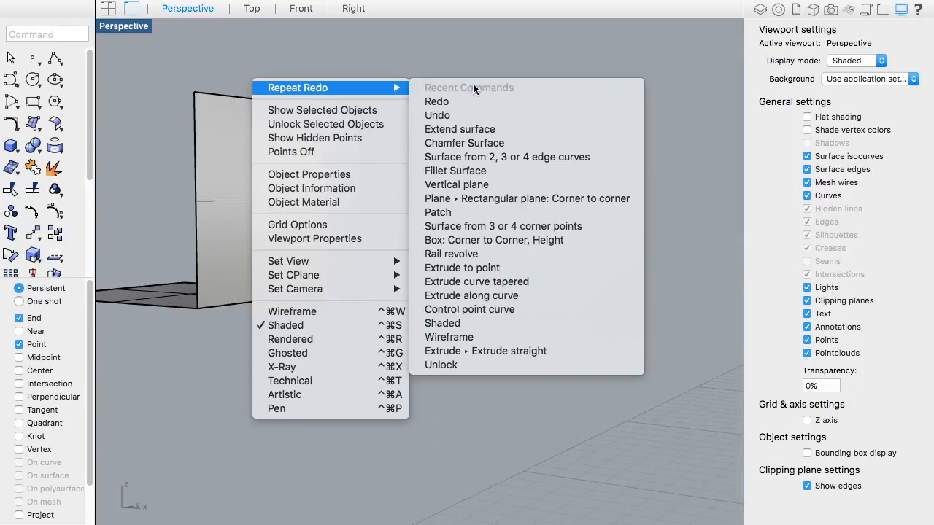
{"action": "left_click", "coordinate": [487, 129]}
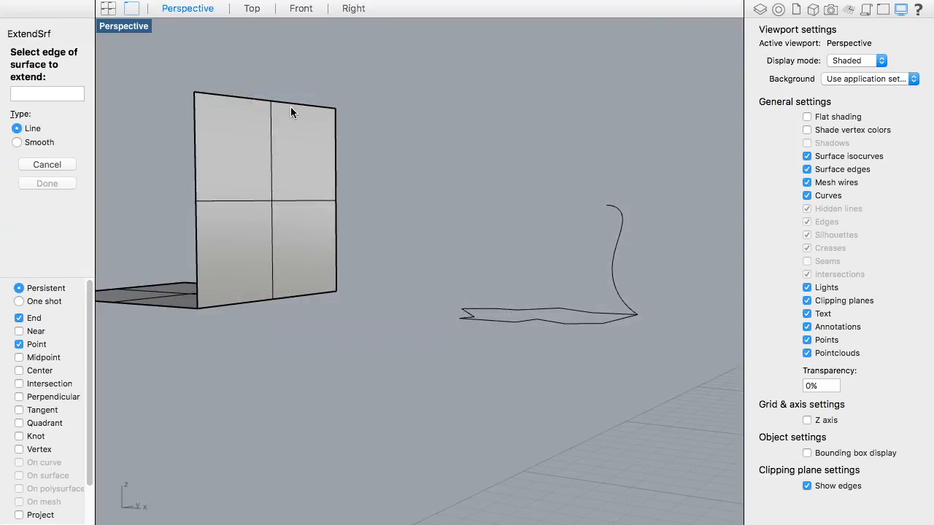
{"action": "left_click", "coordinate": [196, 175]}
{"action": "right_click_drag", "start_coordinate": [196, 176], "coordinate": [426, 195]}
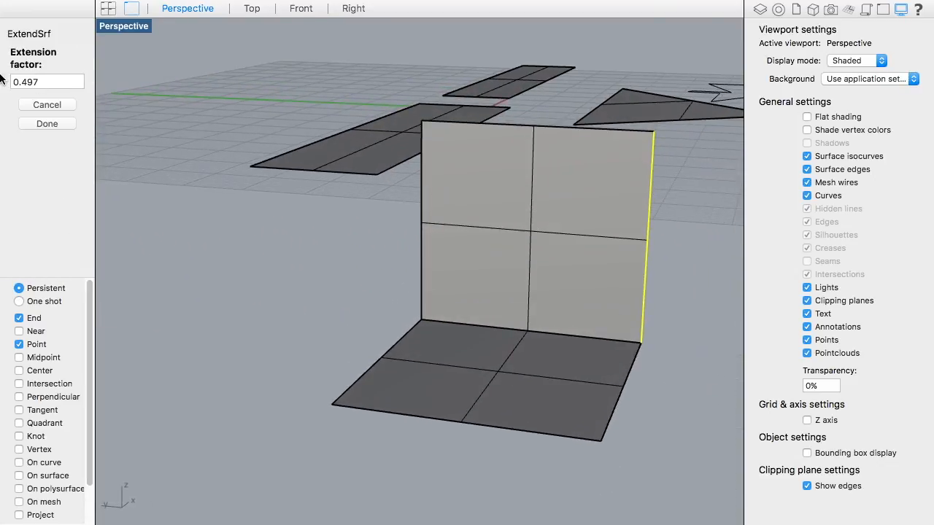
{"action": "right_click_drag", "start_coordinate": [282, 111], "coordinate": [113, 148], "text": "shift"}
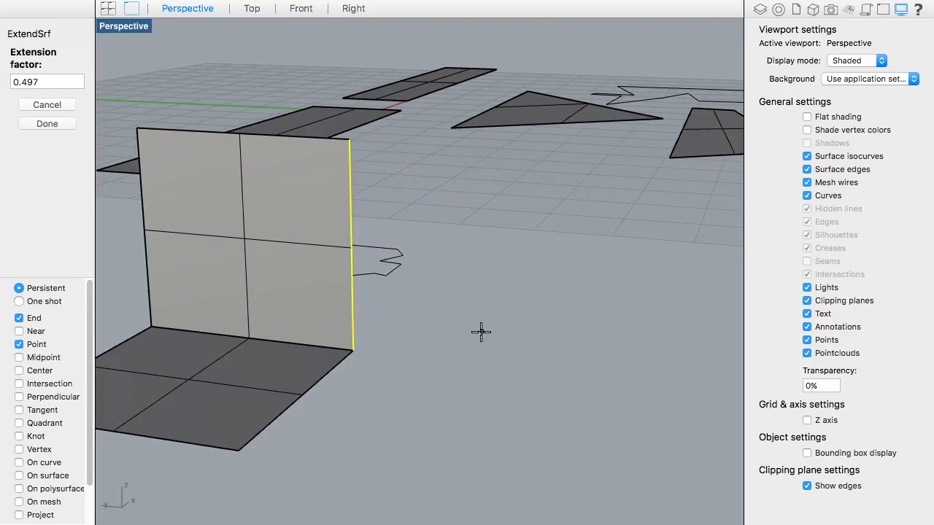
{"action": "key", "text": "Return"}
{"action": "scroll", "coordinate": [351, 331], "scroll_direction": "up", "scroll_amount": 5}
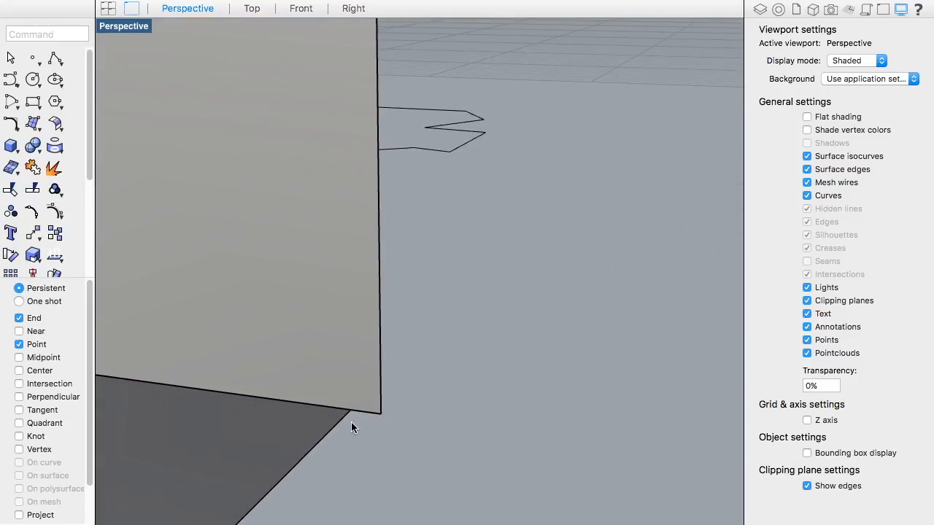
{"action": "key", "text": "super+z"}
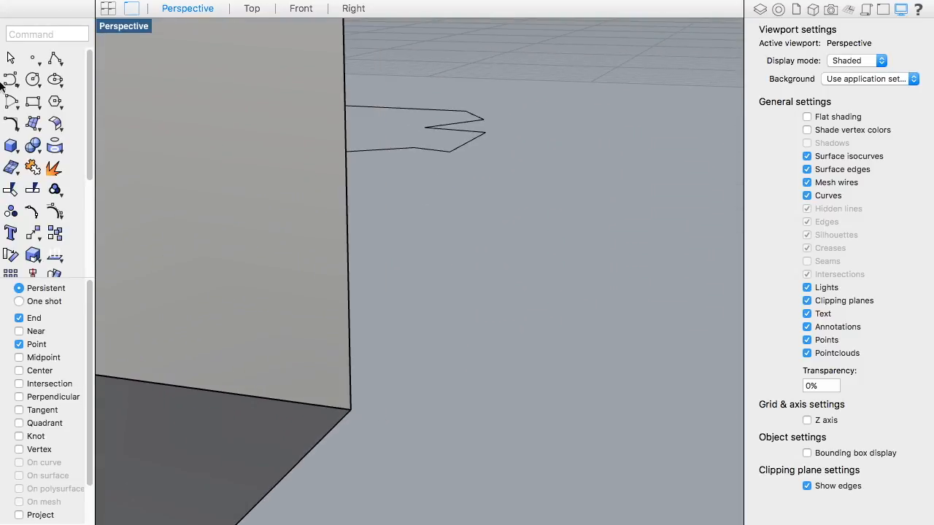
{"action": "left_click", "coordinate": [57, 125]}
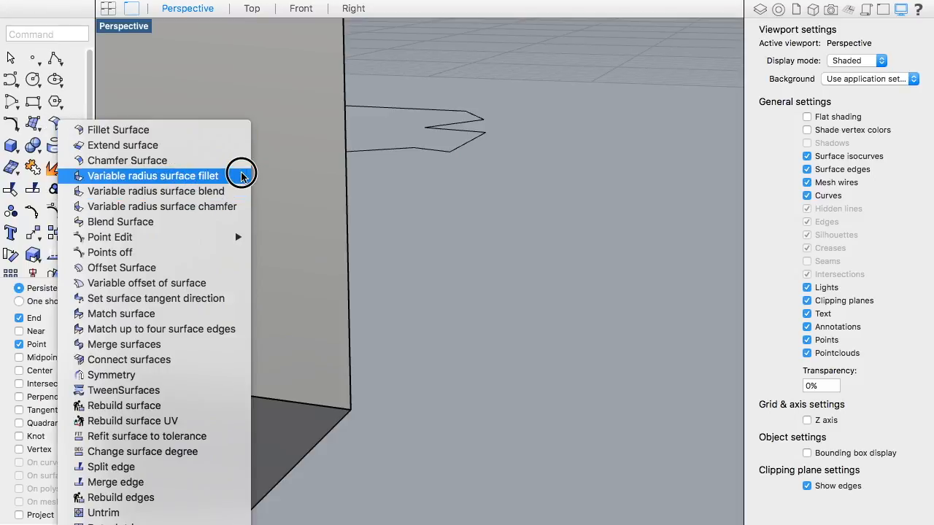
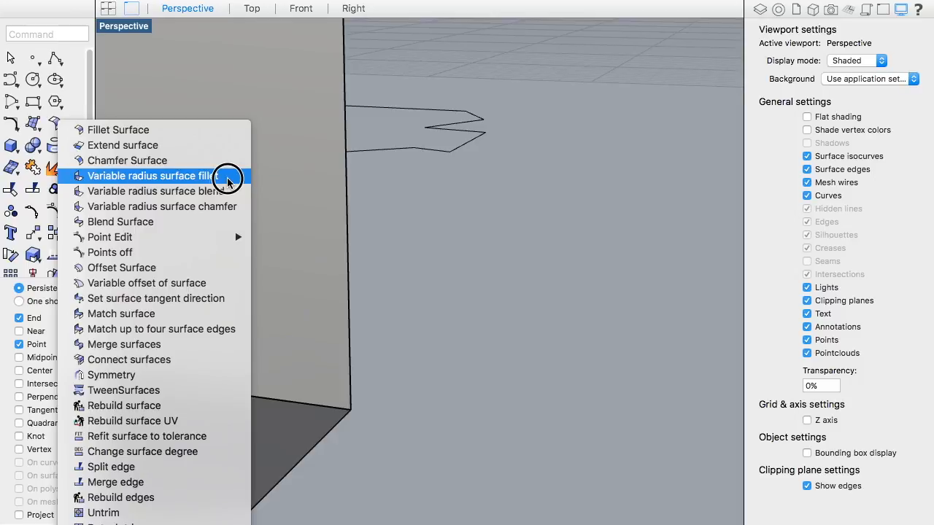
{"action": "mouse_move", "coordinate": [226, 239]}
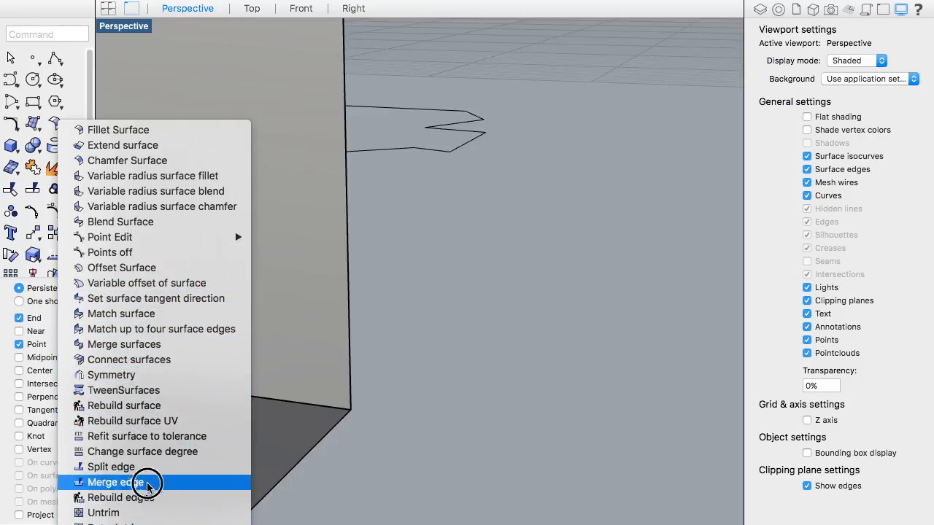
{"action": "left_click", "coordinate": [134, 250]}
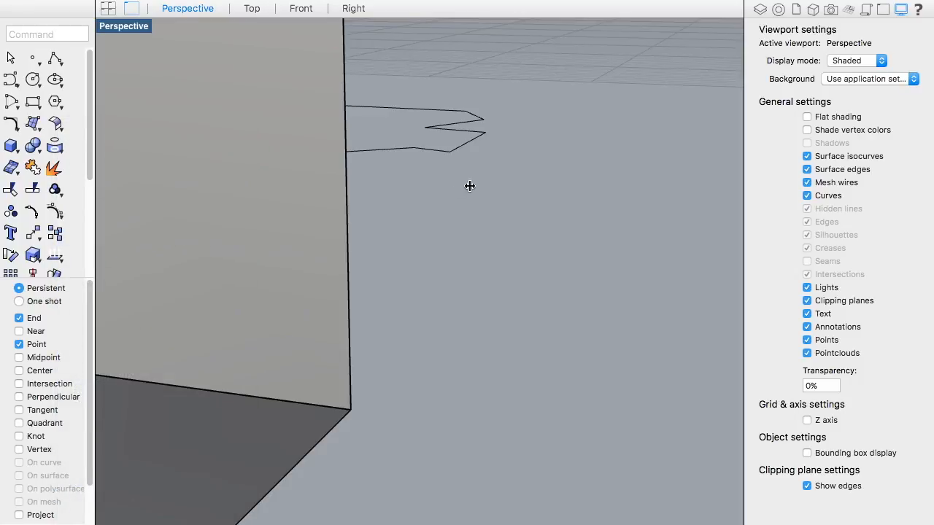
{"action": "left_click", "coordinate": [10, 101]}
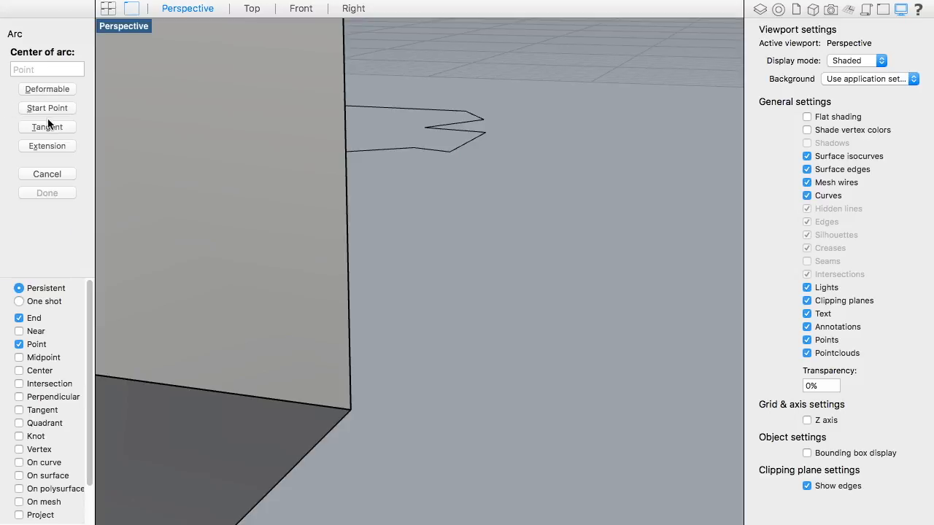
{"action": "left_click", "coordinate": [63, 172]}
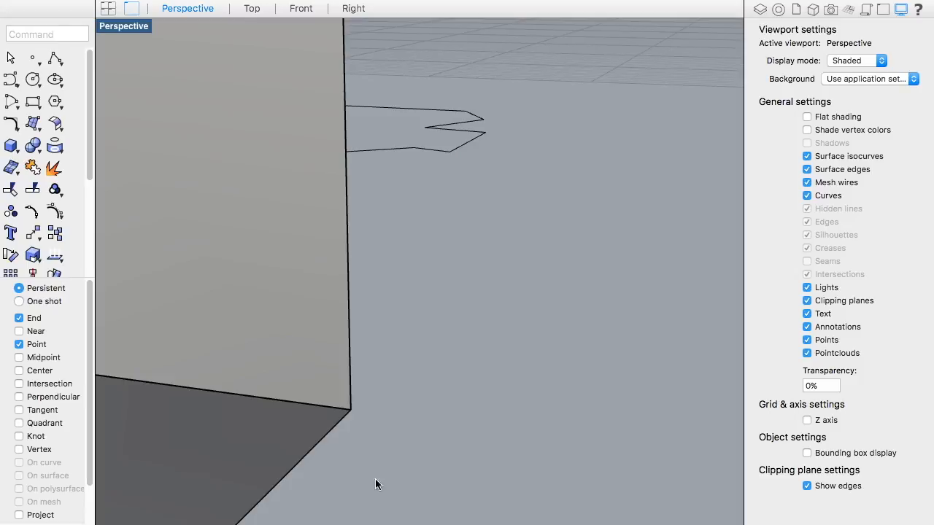
Step: Delete the joined horizontal and vertical planes, the outline with its curve, and all remaining surfaces and curves on the grid to empty the scene
{"action": "scroll", "coordinate": [408, 443], "scroll_direction": "down", "scroll_amount": 6}
{"action": "scroll", "coordinate": [348, 462], "scroll_direction": "up", "scroll_amount": 5}
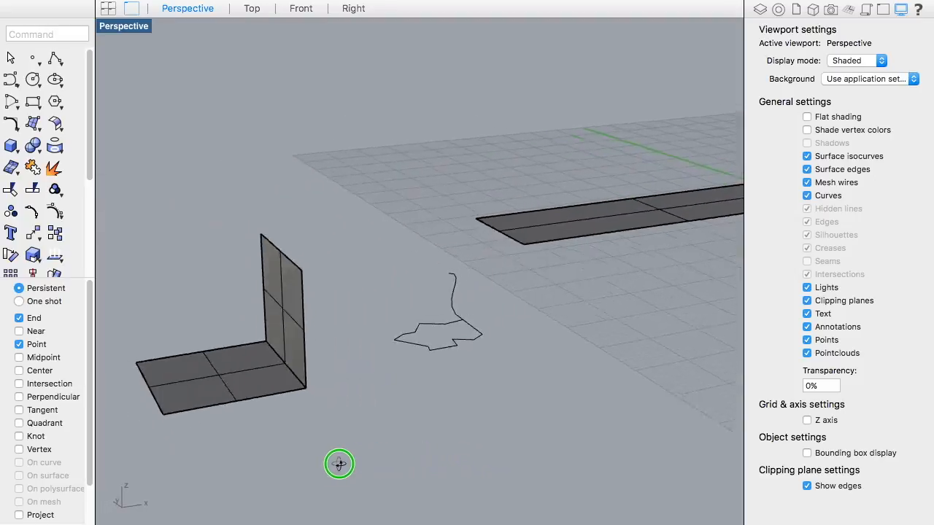
{"action": "left_click_drag", "start_coordinate": [594, 422], "coordinate": [147, 213]}
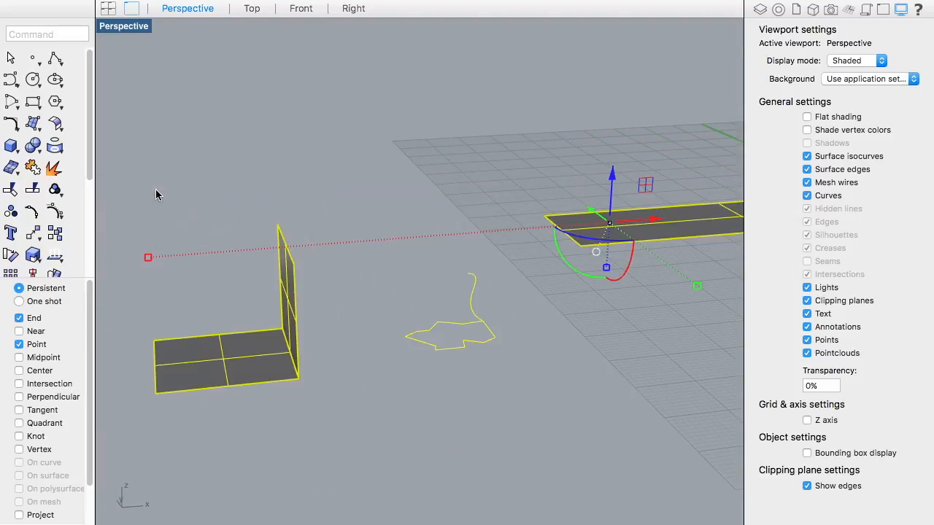
{"action": "key", "text": "Delete"}
{"action": "scroll", "coordinate": [347, 192], "scroll_direction": "down", "scroll_amount": 6}
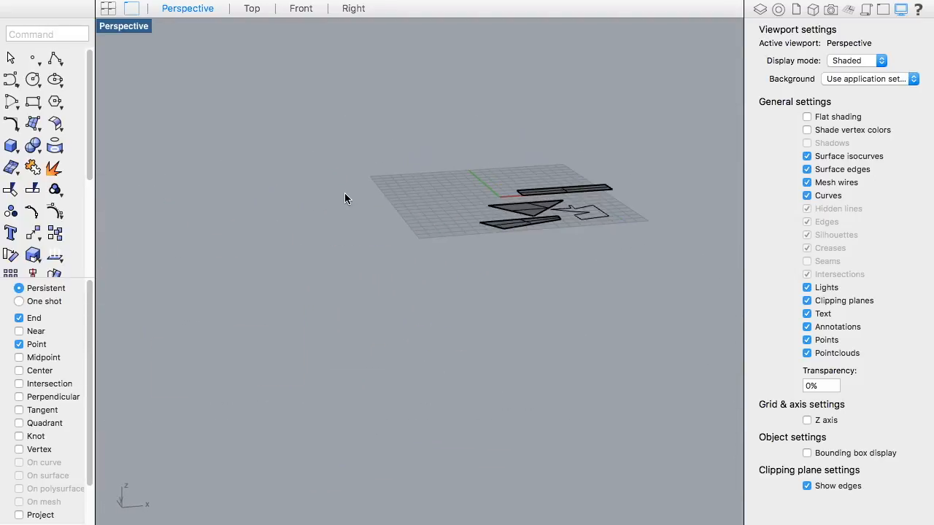
{"action": "right_click_drag", "start_coordinate": [344, 193], "coordinate": [429, 214]}
{"action": "left_click_drag", "start_coordinate": [626, 295], "coordinate": [364, 109]}
{"action": "key", "text": "Delete"}
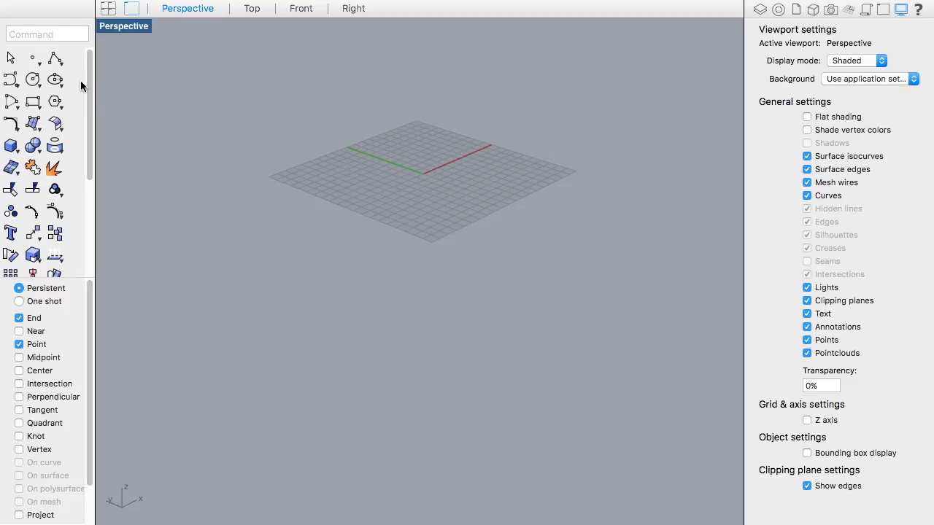